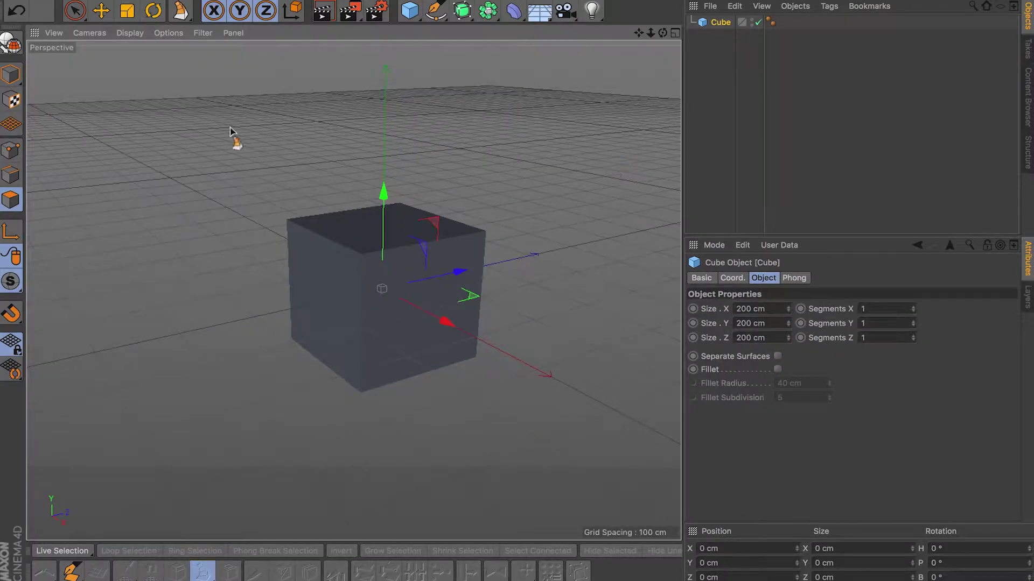
Convert the parametric cube to an editable polygon object and switch to polygon editing
{"action": "left_click", "coordinate": [17, 79]}
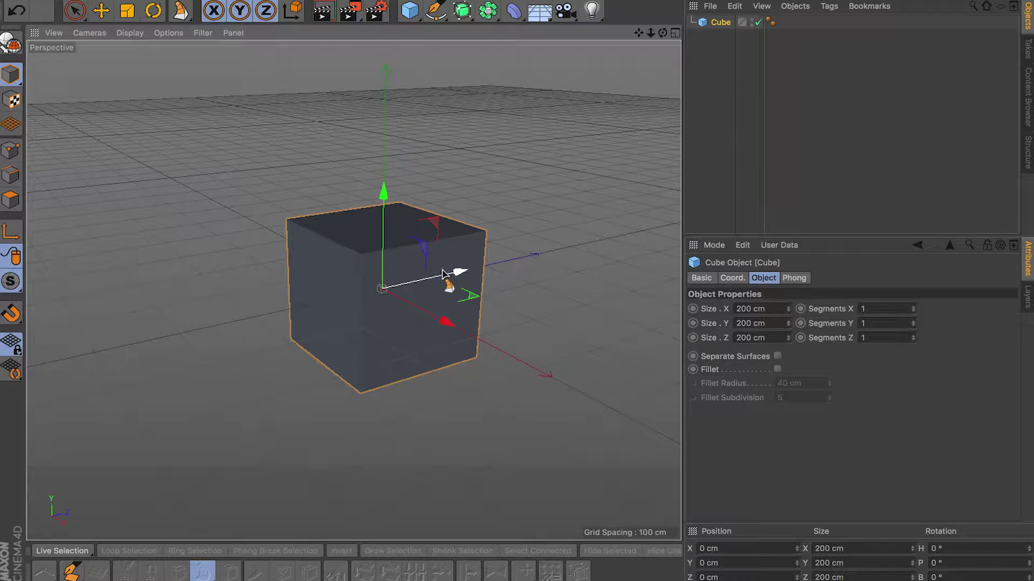
{"action": "mouse_move", "coordinate": [519, 411]}
{"action": "left_mouse_down", "text": "alt"}
{"action": "mouse_move", "coordinate": [502, 346]}
{"action": "mouse_move", "coordinate": [420, 311]}
{"action": "mouse_move", "coordinate": [210, 433]}
{"action": "mouse_move", "coordinate": [284, 478]}
{"action": "mouse_move", "coordinate": [450, 494]}
{"action": "mouse_move", "coordinate": [491, 424]}
{"action": "mouse_move", "coordinate": [492, 403]}
{"action": "left_mouse_up", "text": "alt"}
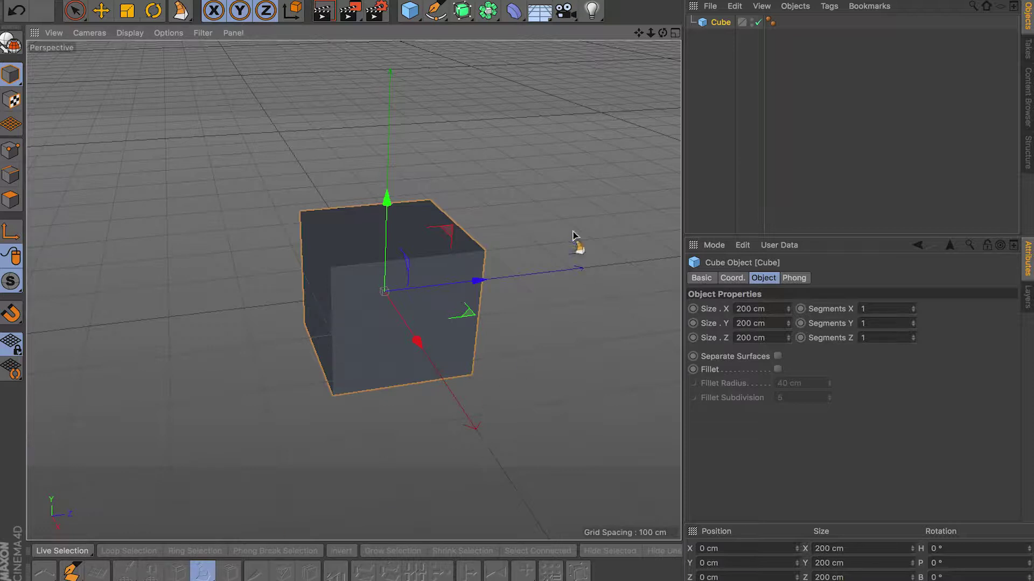
{"action": "key", "text": "c"}
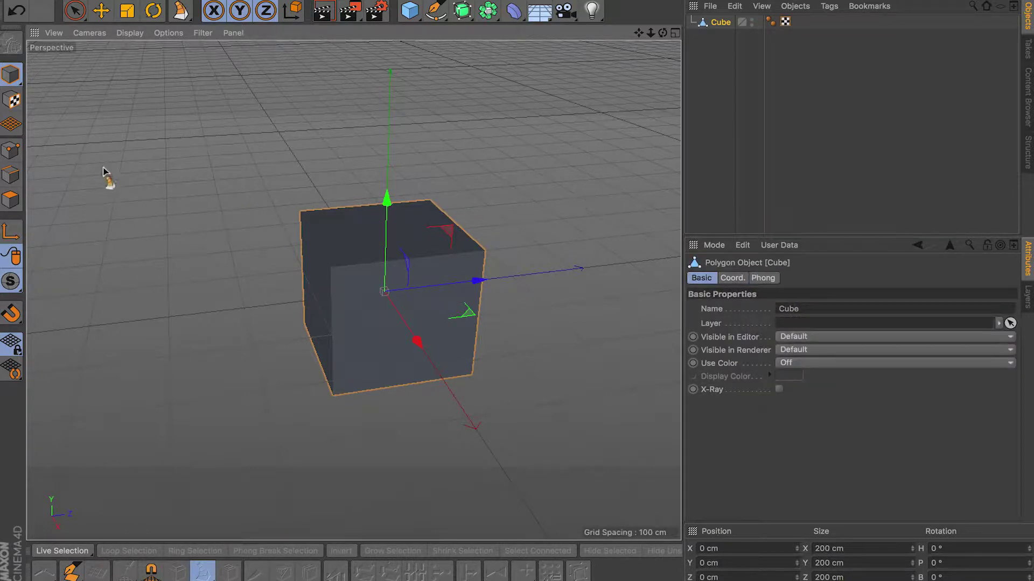
{"action": "left_click", "coordinate": [7, 201]}
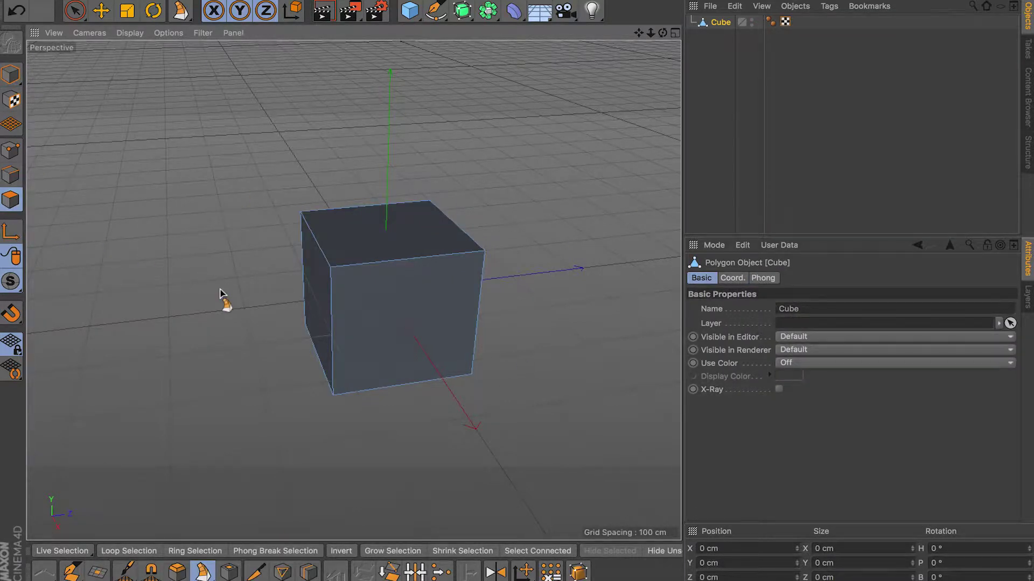
Select the cube's front polygon with Live Selection and look through the available polygon modelling commands
{"action": "left_click", "coordinate": [177, 573]}
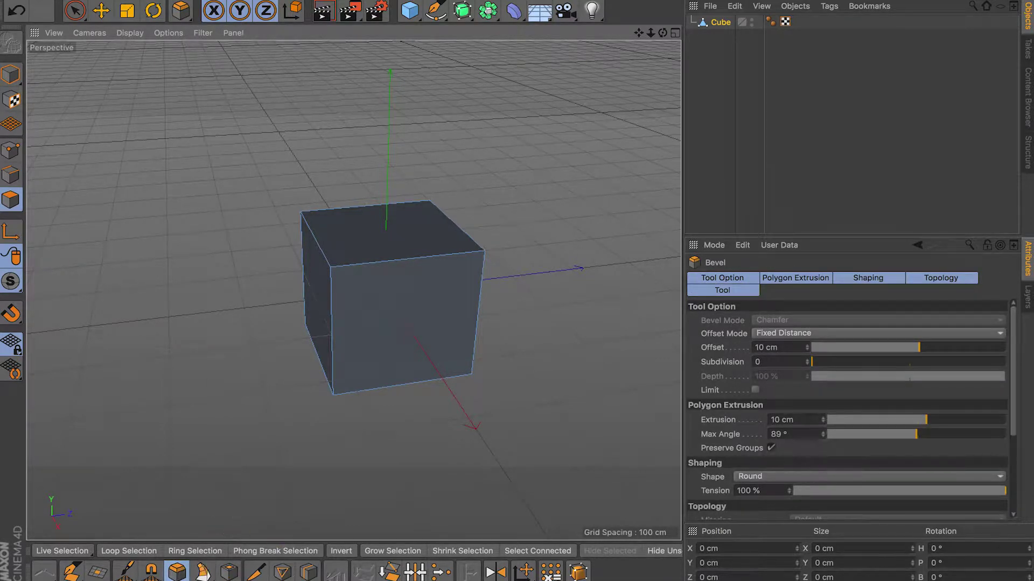
{"action": "left_click", "coordinate": [309, 572]}
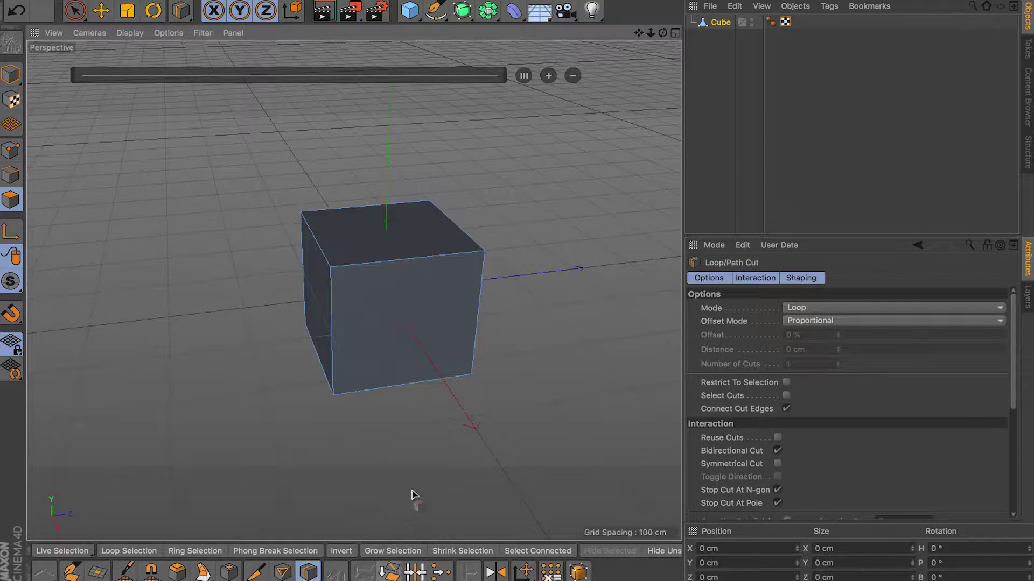
{"action": "left_click", "coordinate": [75, 9]}
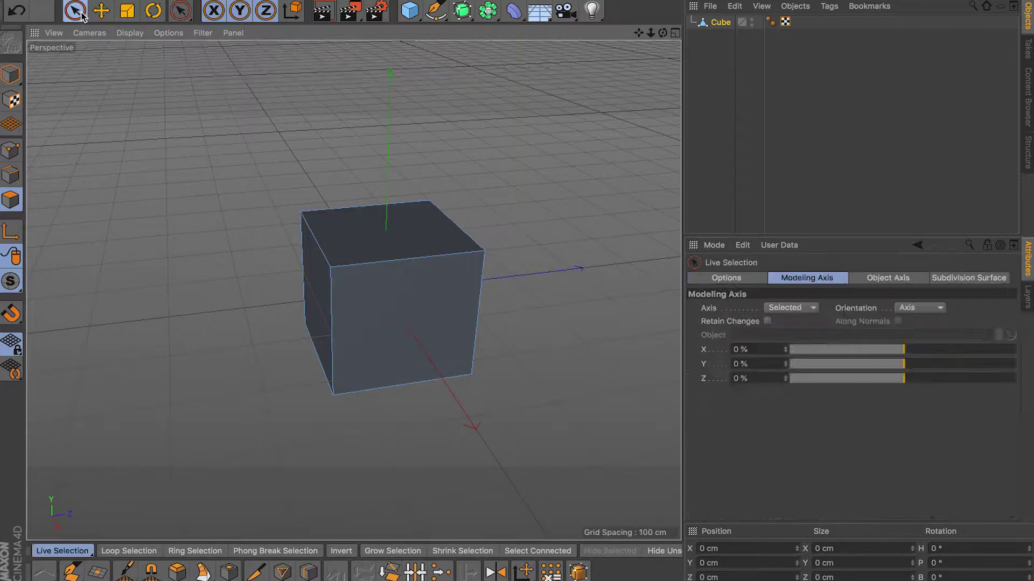
{"action": "left_click", "coordinate": [457, 342]}
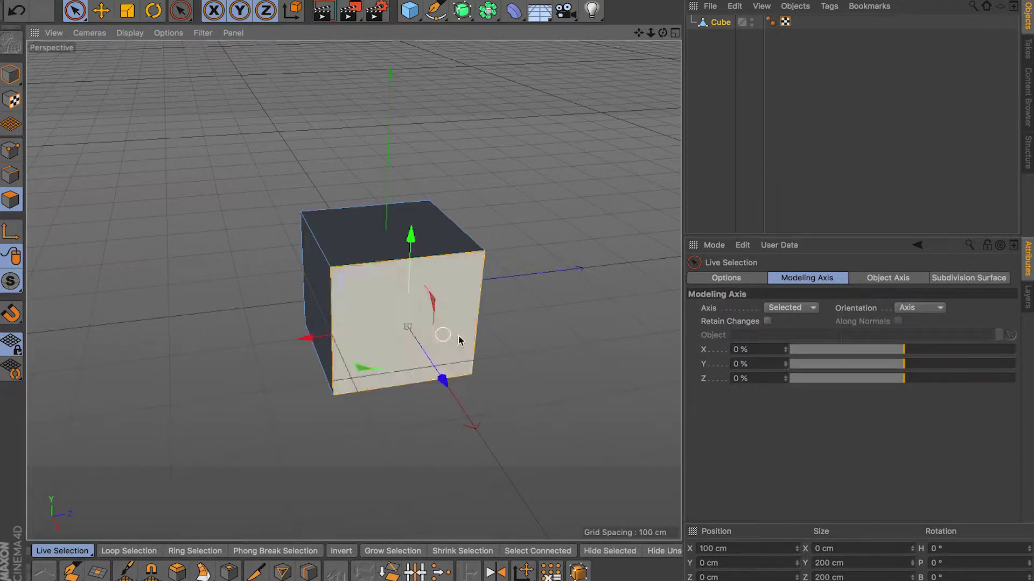
{"action": "right_click", "coordinate": [521, 327]}
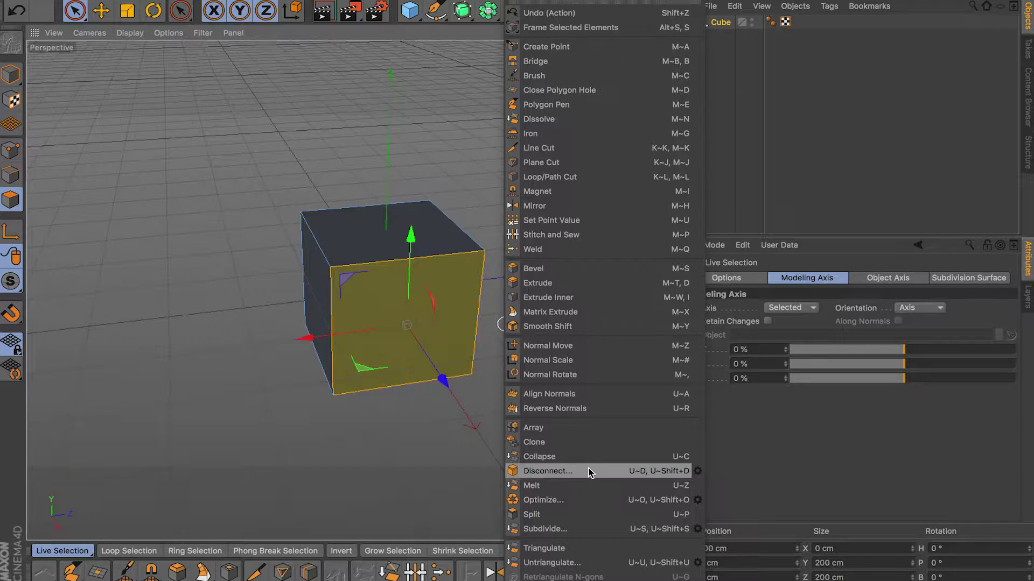
{"action": "left_click", "coordinate": [400, 160]}
Duplicate the whole cube to about X 334 cm, Z 285 cm and rotate the copy's heading to -20°
{"action": "left_click_drag", "start_coordinate": [557, 280], "coordinate": [316, 182], "text": "alt"}
{"action": "key", "text": "Return"}
{"action": "left_click_drag", "start_coordinate": [467, 253], "coordinate": [416, 216], "text": "alt"}
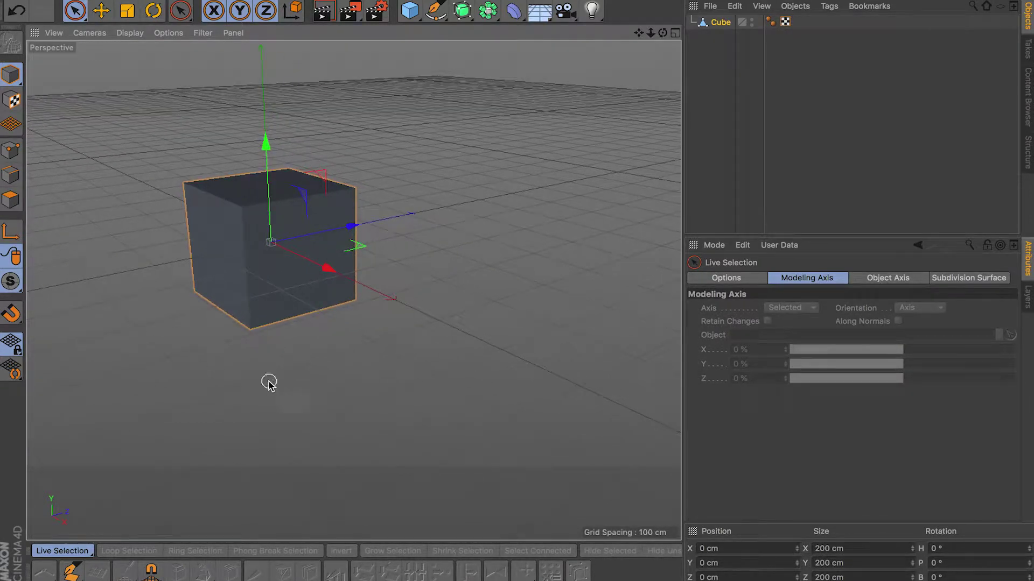
{"action": "left_click_drag", "start_coordinate": [334, 269], "coordinate": [440, 397], "text": "ctrl"}
{"action": "left_click_drag", "start_coordinate": [455, 307], "coordinate": [562, 291]}
{"action": "key", "text": "r"}
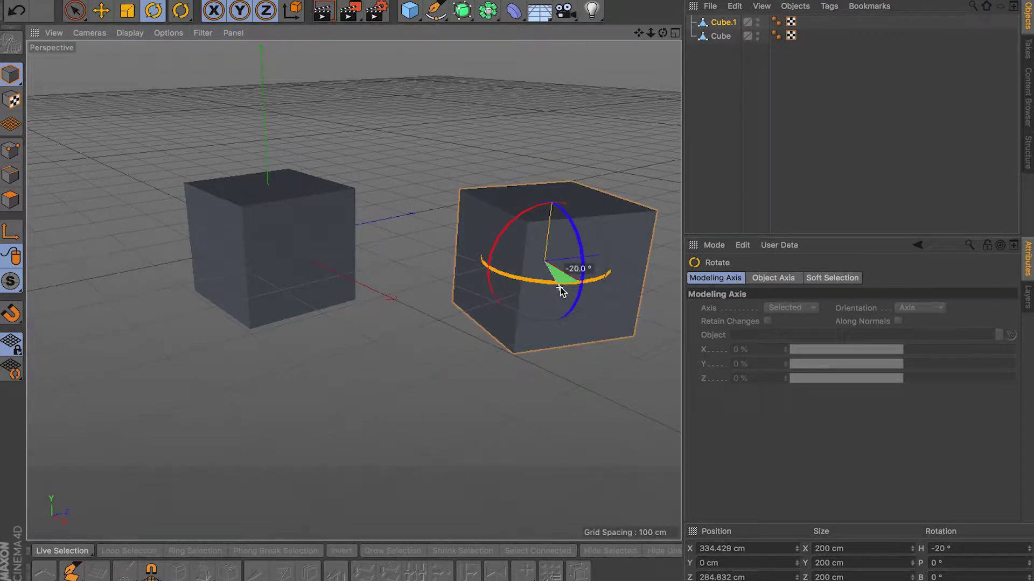
Merge both cubes into a single polygon object with Connect Objects + Delete
{"action": "left_click", "coordinate": [711, 37]}
{"action": "left_click", "coordinate": [726, 25]}
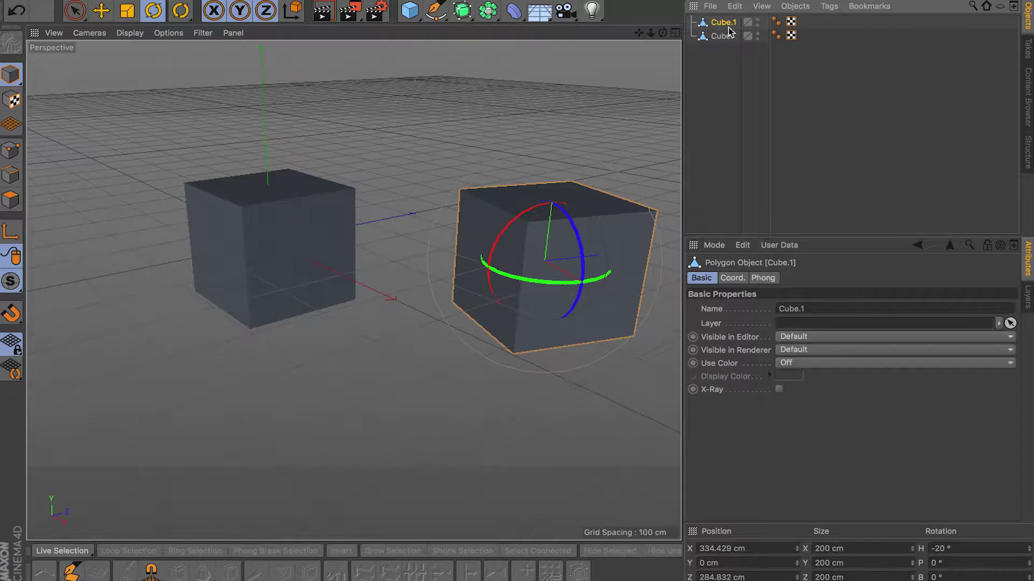
{"action": "left_click", "coordinate": [720, 36], "text": "shift"}
{"action": "left_click", "coordinate": [796, 6]}
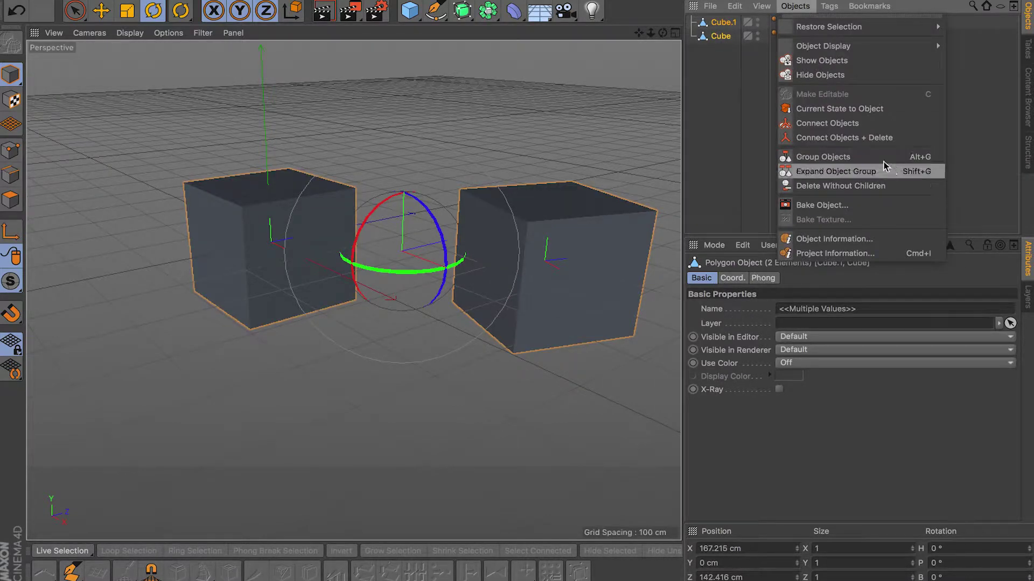
{"action": "left_click", "coordinate": [871, 137]}
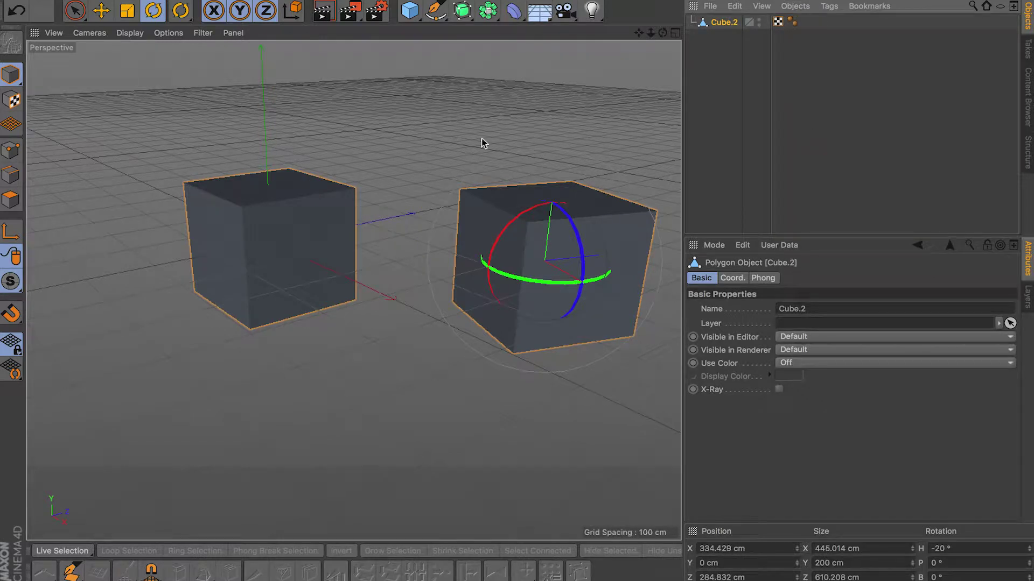
Delete the polygon on each cube that faces the other cube, leaving both sides open
{"action": "left_click", "coordinate": [10, 199]}
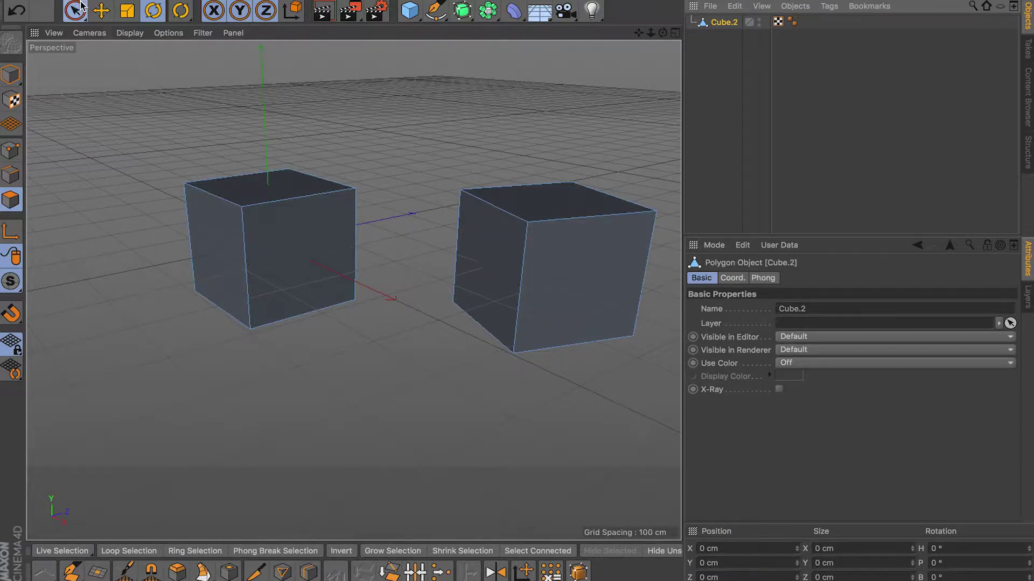
{"action": "left_click", "coordinate": [75, 10]}
{"action": "left_click", "coordinate": [277, 224]}
{"action": "key", "text": "Delete"}
{"action": "left_click", "coordinate": [488, 283]}
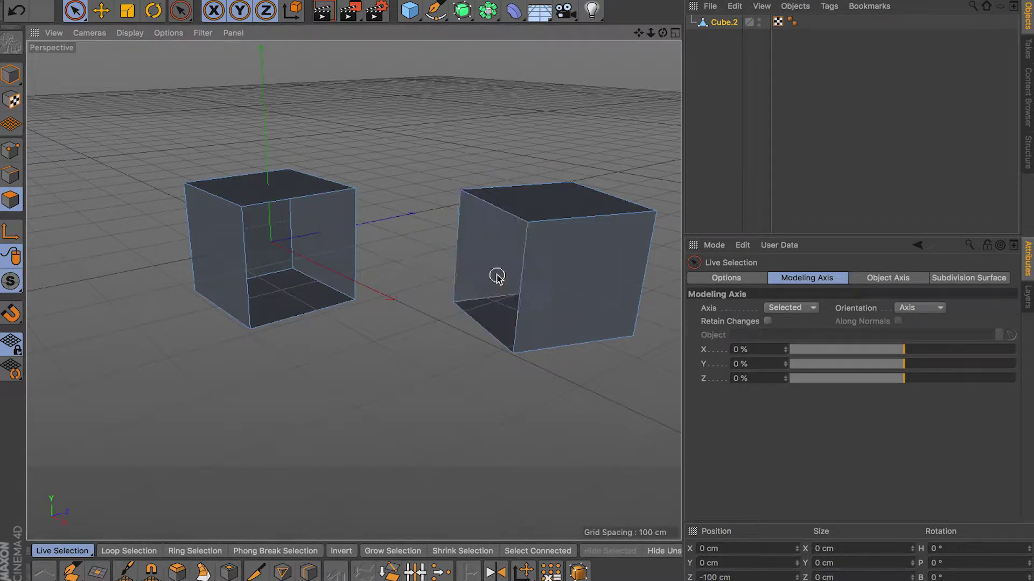
{"action": "key", "text": "Delete"}
Try to span the gap between the cubes' inner vertical edges with the Polygon Pen, and undo it
{"action": "left_click", "coordinate": [74, 573]}
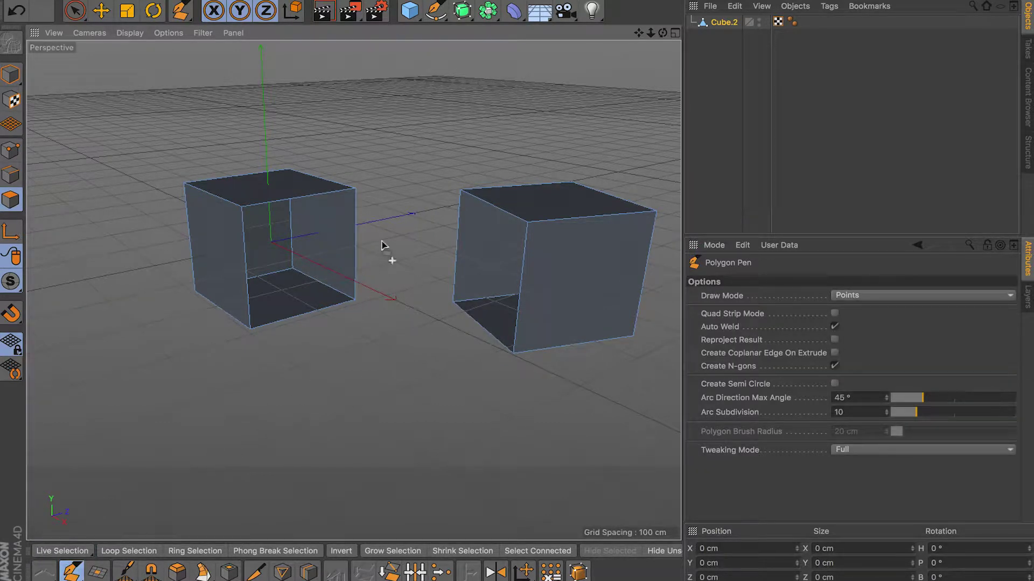
{"action": "left_click_drag", "start_coordinate": [354, 251], "coordinate": [462, 261], "text": "ctrl"}
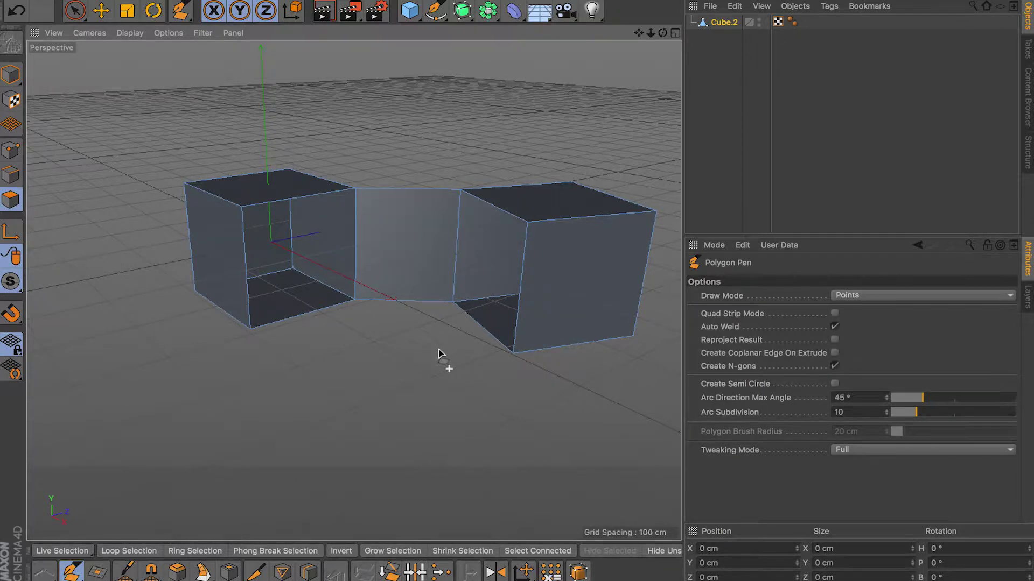
{"action": "left_click_drag", "start_coordinate": [466, 322], "coordinate": [401, 424], "text": "alt"}
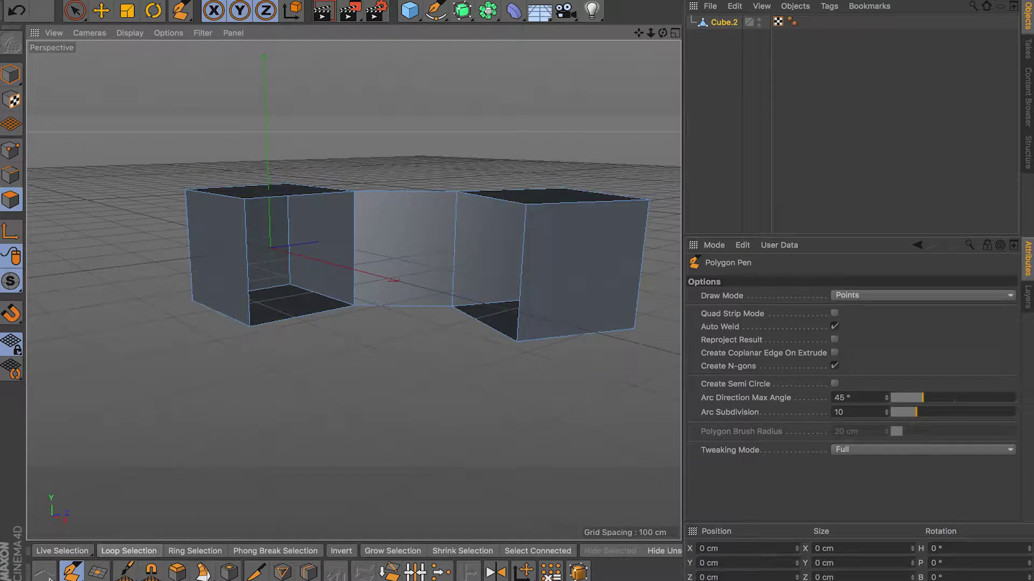
{"action": "left_click_drag", "start_coordinate": [371, 383], "coordinate": [395, 296], "text": "alt"}
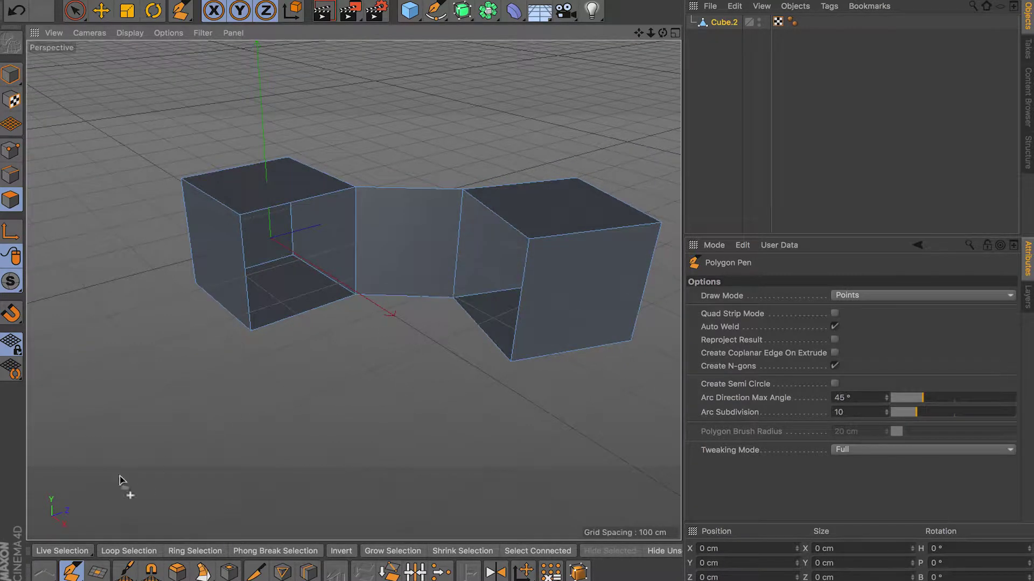
{"action": "key", "text": "ctrl+z"}
Connect the inner vertical edges of the two open cubes with the Bridge tool in edge mode
{"action": "right_click", "coordinate": [403, 296]}
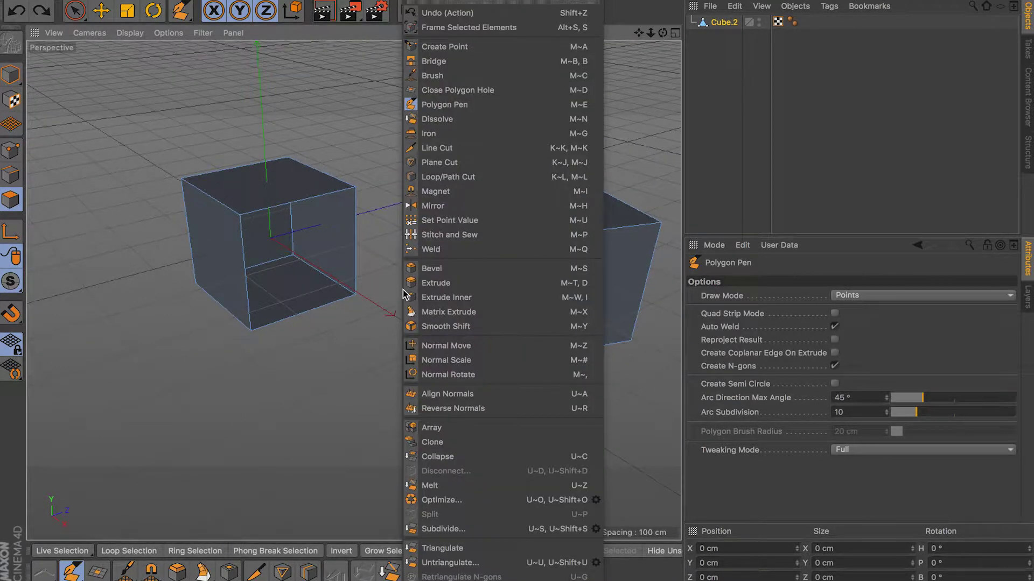
{"action": "left_click", "coordinate": [496, 61]}
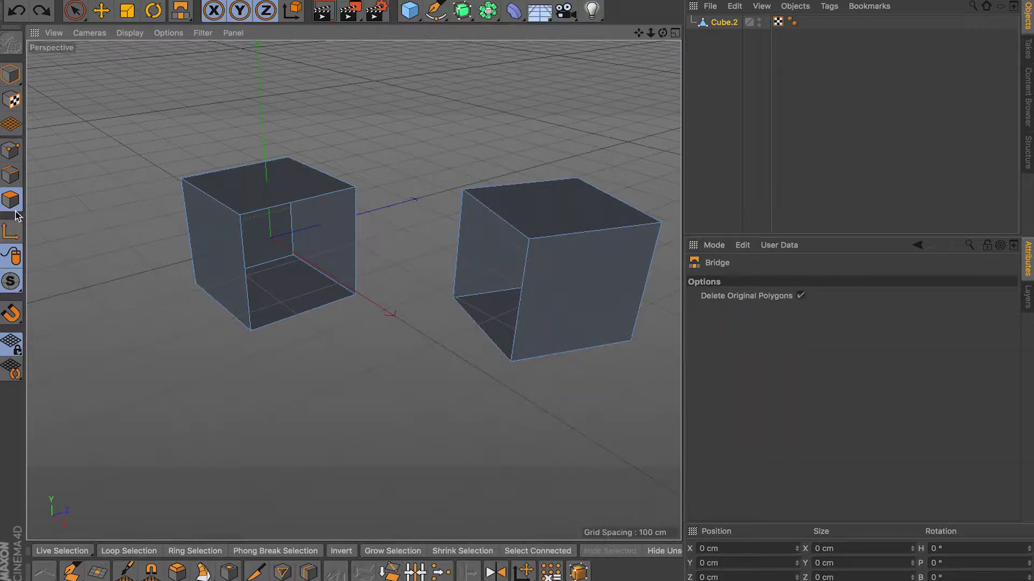
{"action": "left_click", "coordinate": [7, 178]}
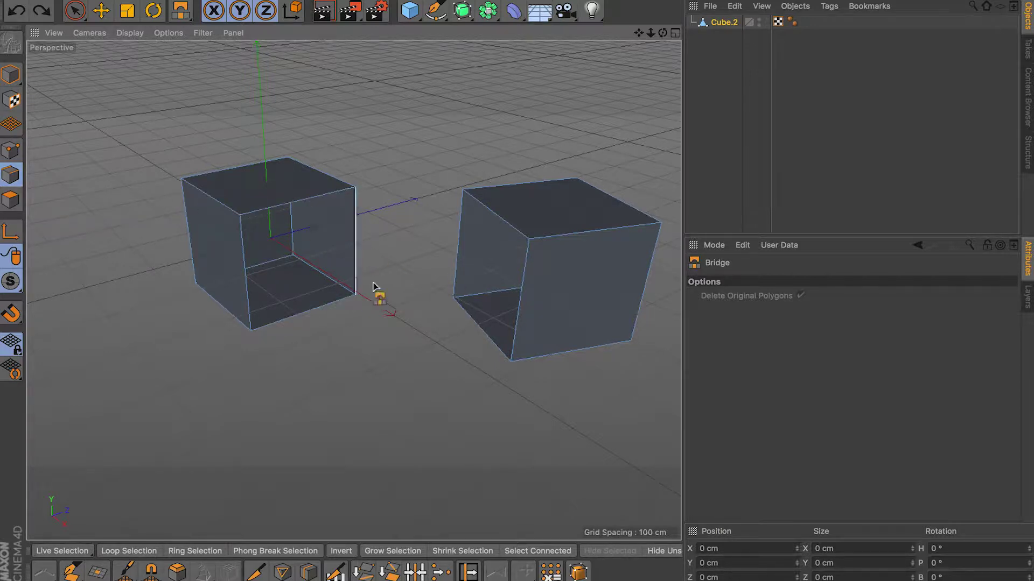
{"action": "left_click_drag", "start_coordinate": [363, 249], "coordinate": [453, 256]}
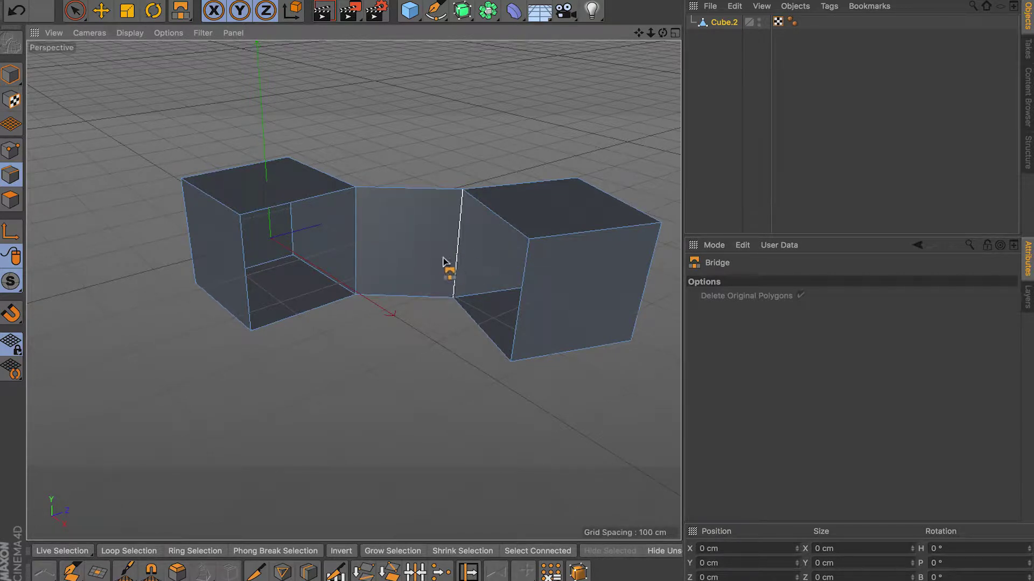
Bridge the upper, lower and outer vertical edge pairs of the two cubes to close the connecting section
{"action": "left_click_drag", "start_coordinate": [299, 202], "coordinate": [503, 224]}
{"action": "left_click_drag", "start_coordinate": [245, 271], "coordinate": [504, 320]}
{"action": "left_click_drag", "start_coordinate": [451, 413], "coordinate": [350, 291], "text": "alt"}
{"action": "left_click_drag", "start_coordinate": [330, 334], "coordinate": [485, 308]}
{"action": "left_click_drag", "start_coordinate": [462, 356], "coordinate": [318, 70], "text": "alt"}
{"action": "left_click_drag", "start_coordinate": [409, 203], "coordinate": [380, 210], "text": "alt"}
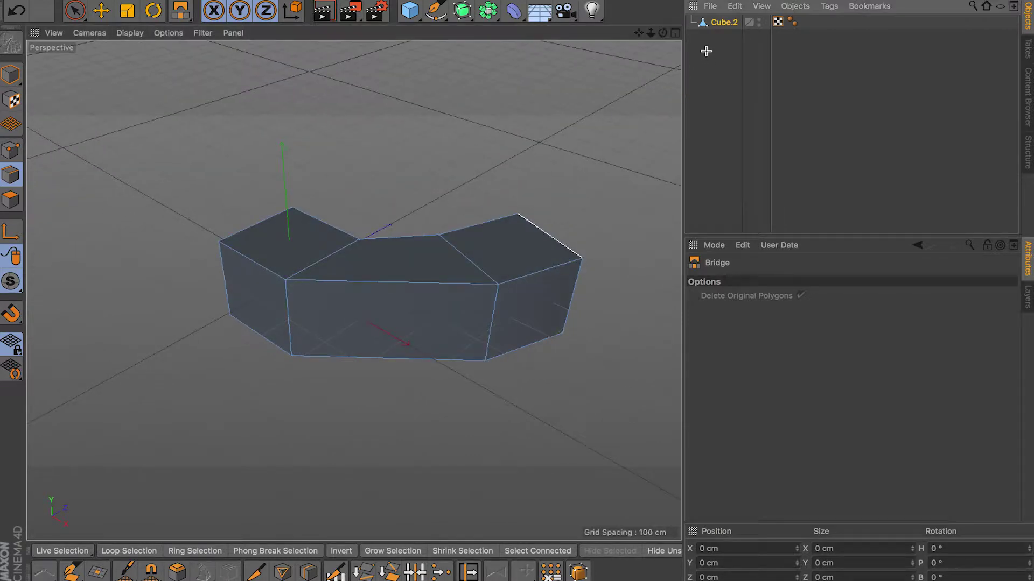
Delete the top polygon of the connecting section between the two cubes
{"action": "left_click", "coordinate": [714, 22]}
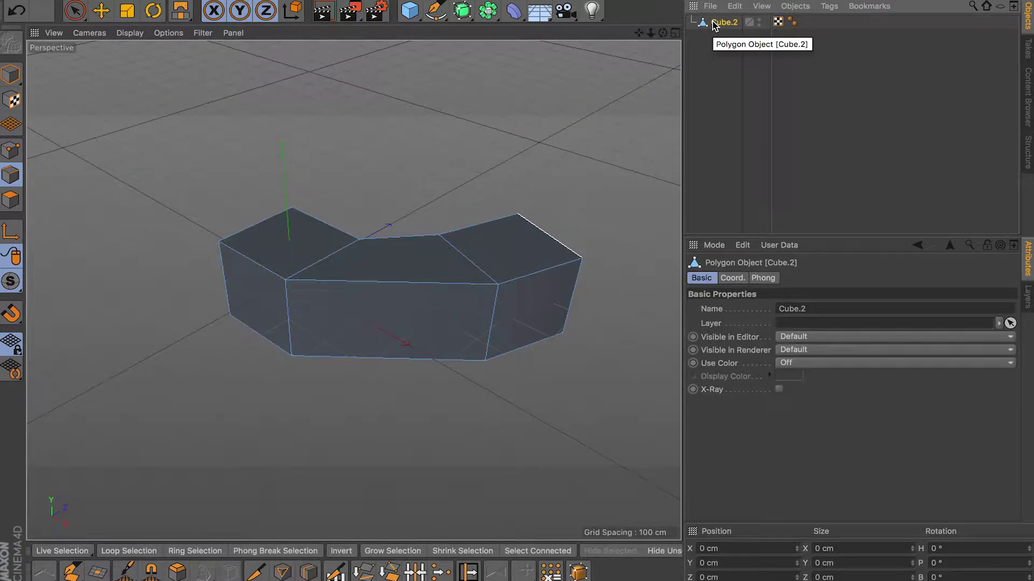
{"action": "left_click", "coordinate": [75, 11]}
{"action": "left_click", "coordinate": [11, 205]}
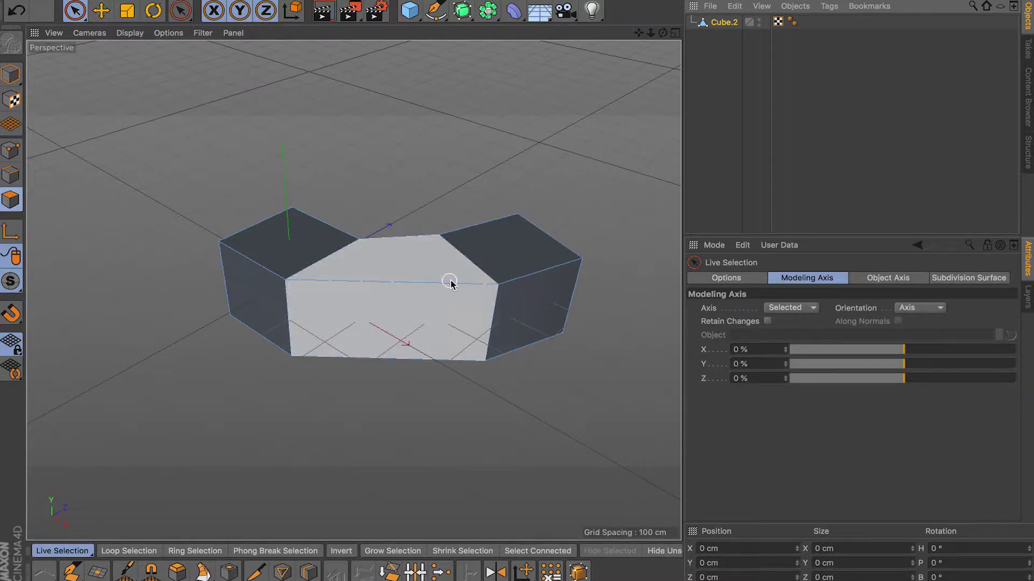
{"action": "left_click", "coordinate": [458, 272]}
{"action": "key", "text": "Delete"}
{"action": "left_click_drag", "start_coordinate": [456, 269], "coordinate": [351, 268], "text": "alt"}
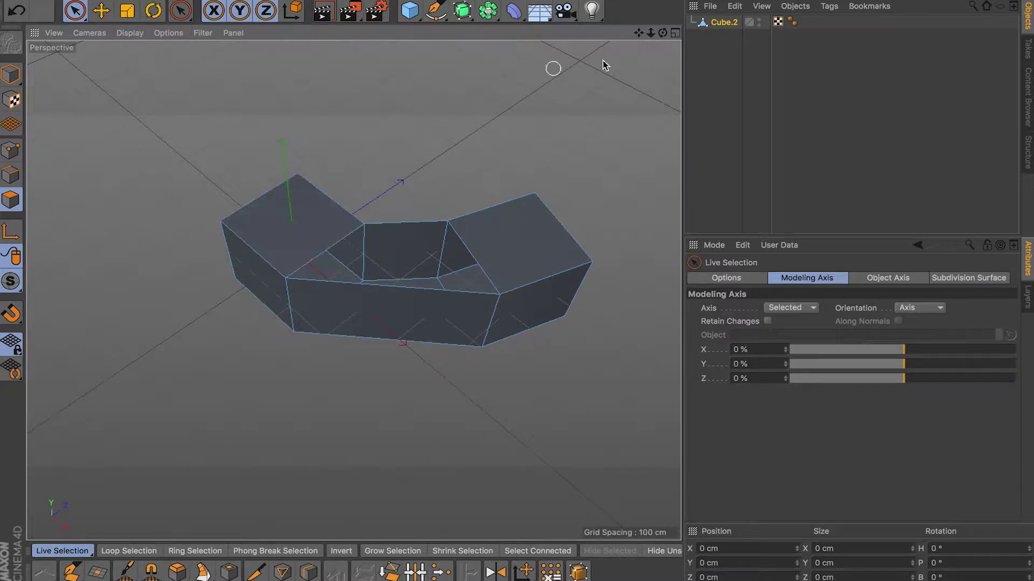
Fill the open top of the connecting section by bridging its two opposite upper edges
{"action": "right_click", "coordinate": [587, 73]}
{"action": "left_click", "coordinate": [624, 68]}
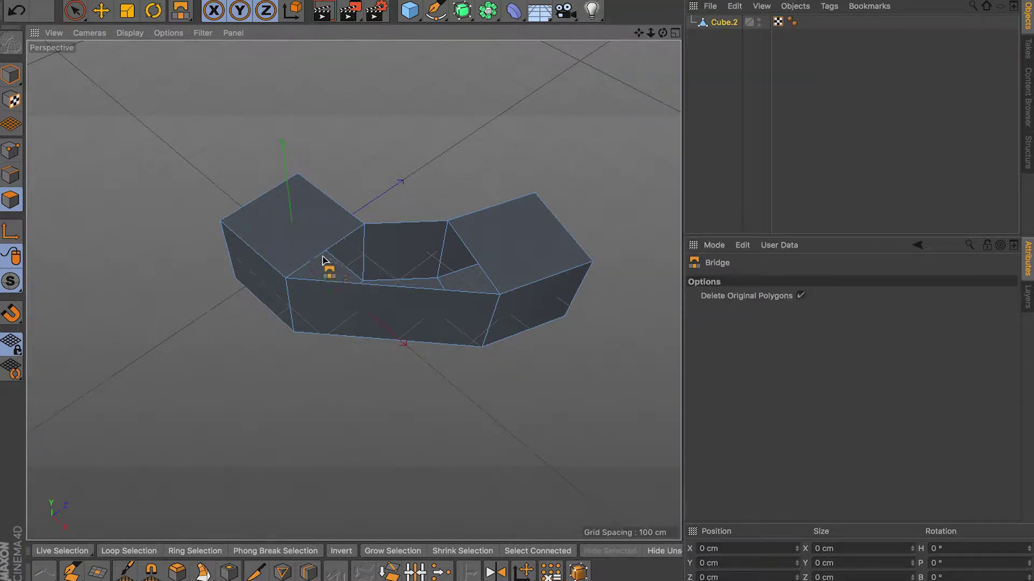
{"action": "left_click", "coordinate": [3, 181]}
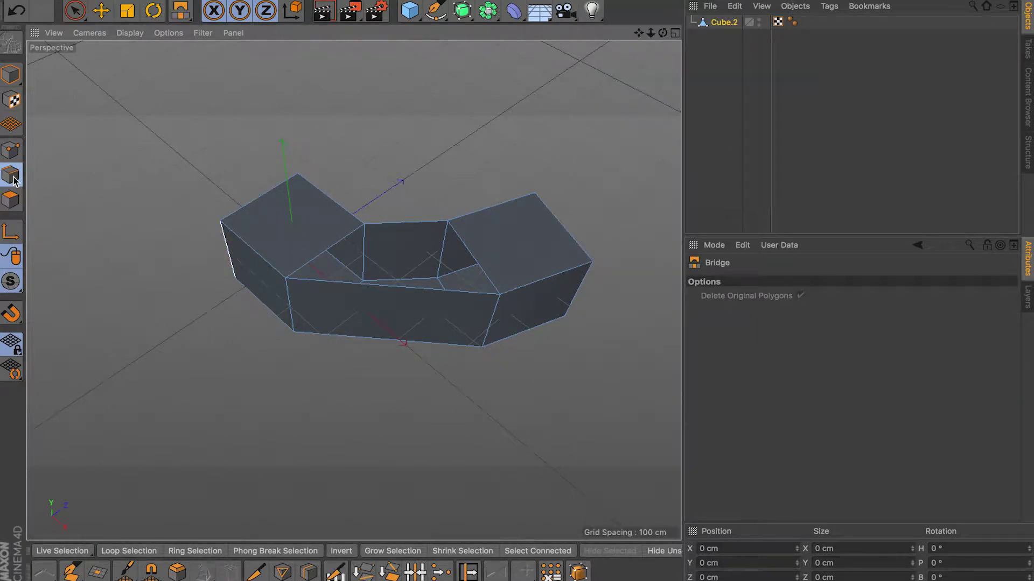
{"action": "left_click_drag", "start_coordinate": [326, 266], "coordinate": [479, 275]}
{"action": "left_click_drag", "start_coordinate": [352, 290], "coordinate": [443, 406], "text": "alt"}
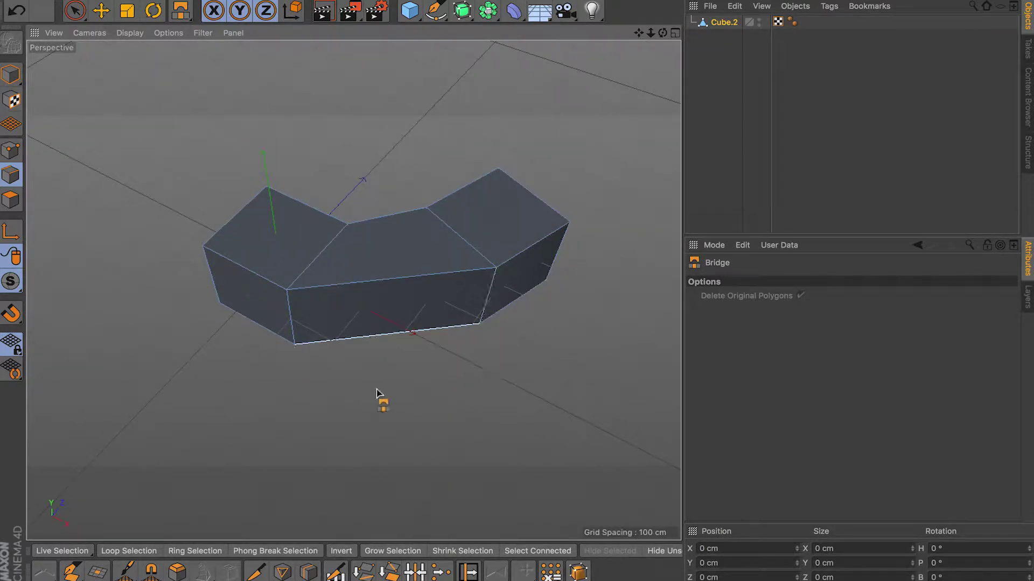
Delete the bridged object and add a new default cube to the scene
{"action": "left_click", "coordinate": [723, 23]}
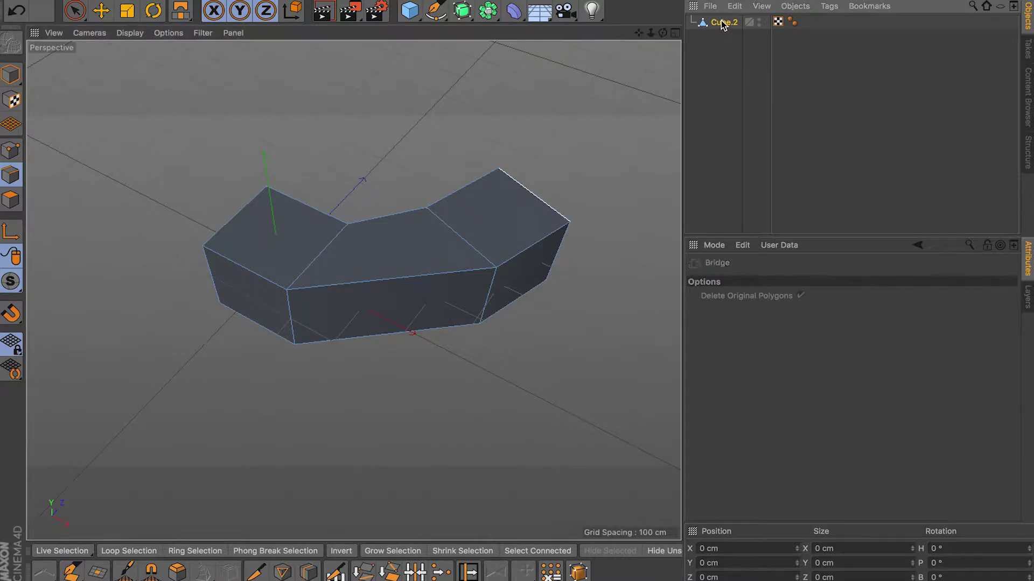
{"action": "key", "text": "Delete"}
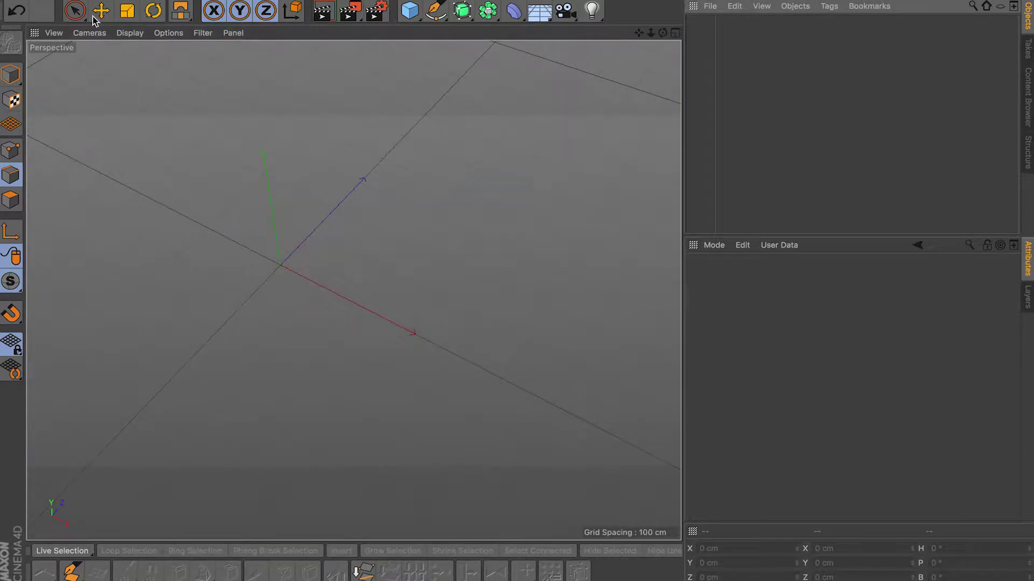
{"action": "left_click_drag", "start_coordinate": [76, 11], "coordinate": [139, 33]}
{"action": "left_click_drag", "start_coordinate": [409, 11], "coordinate": [540, 31]}
{"action": "left_click_drag", "start_coordinate": [526, 87], "coordinate": [575, 279], "text": "alt"}
{"action": "scroll", "coordinate": [443, 220], "scroll_direction": "up", "scroll_amount": 4}
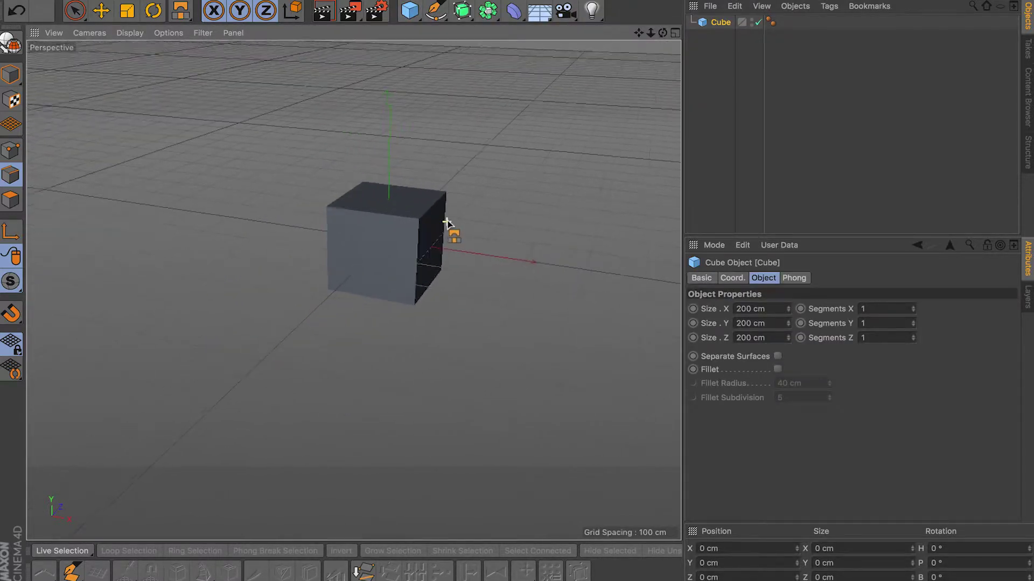
{"action": "left_click_drag", "start_coordinate": [488, 12], "coordinate": [716, 138]}
{"action": "left_click_drag", "start_coordinate": [651, 167], "coordinate": [509, 168], "text": "alt"}
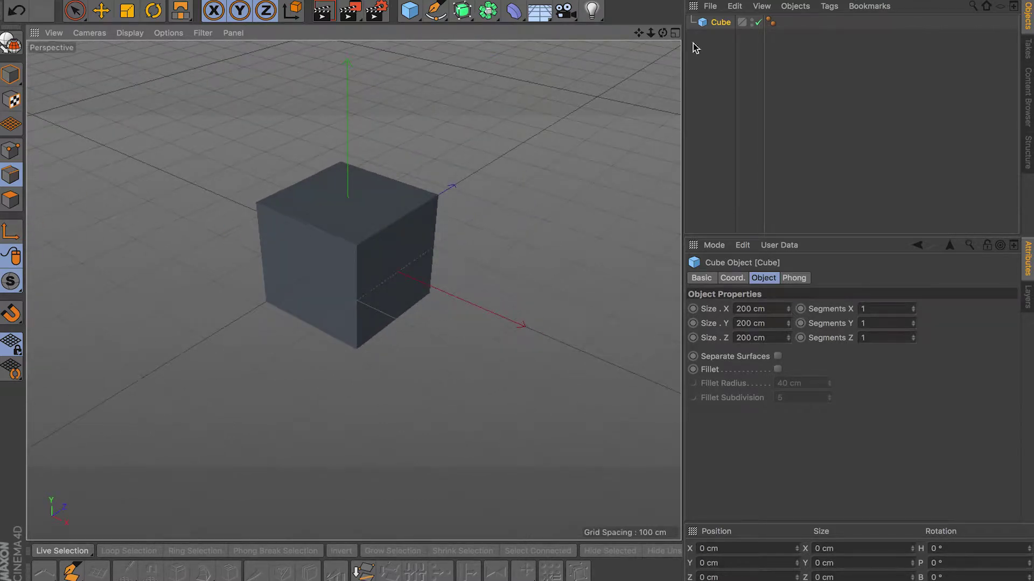
Make the cube editable and add a loop cut centred at 50% across its width on the X axis
{"action": "key", "text": "c"}
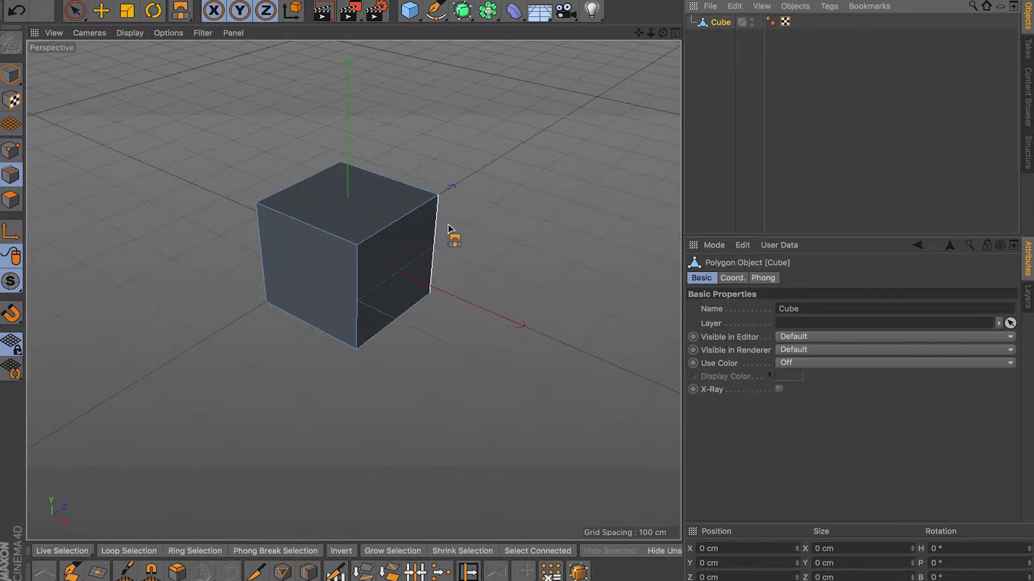
{"action": "left_click", "coordinate": [308, 571]}
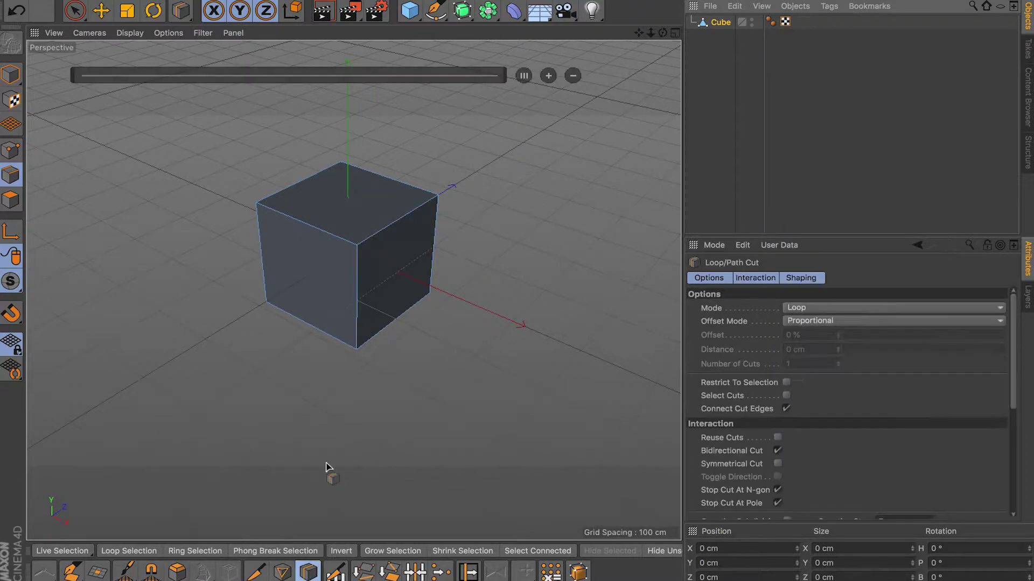
{"action": "left_click", "coordinate": [314, 240]}
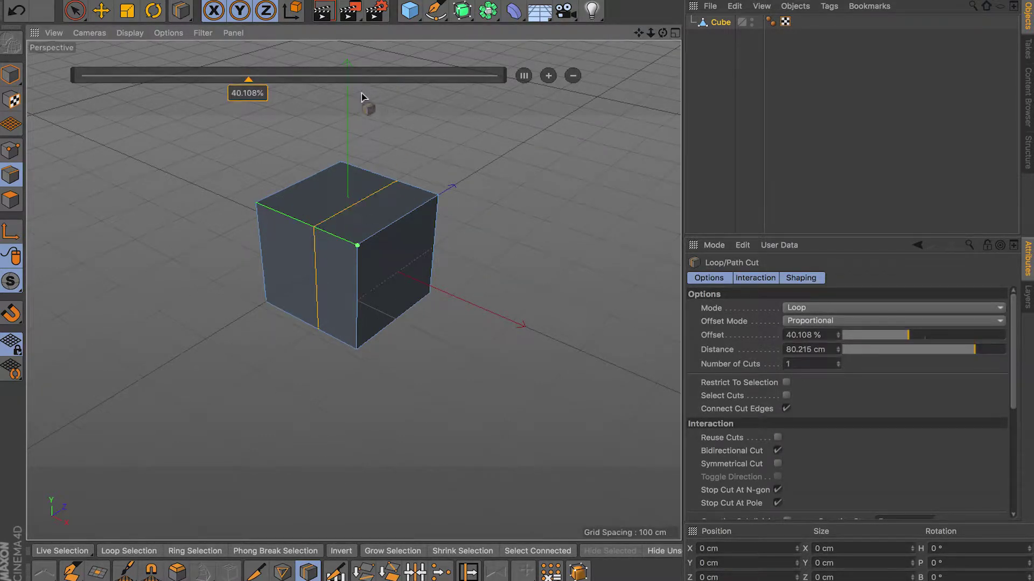
{"action": "left_click", "coordinate": [524, 76]}
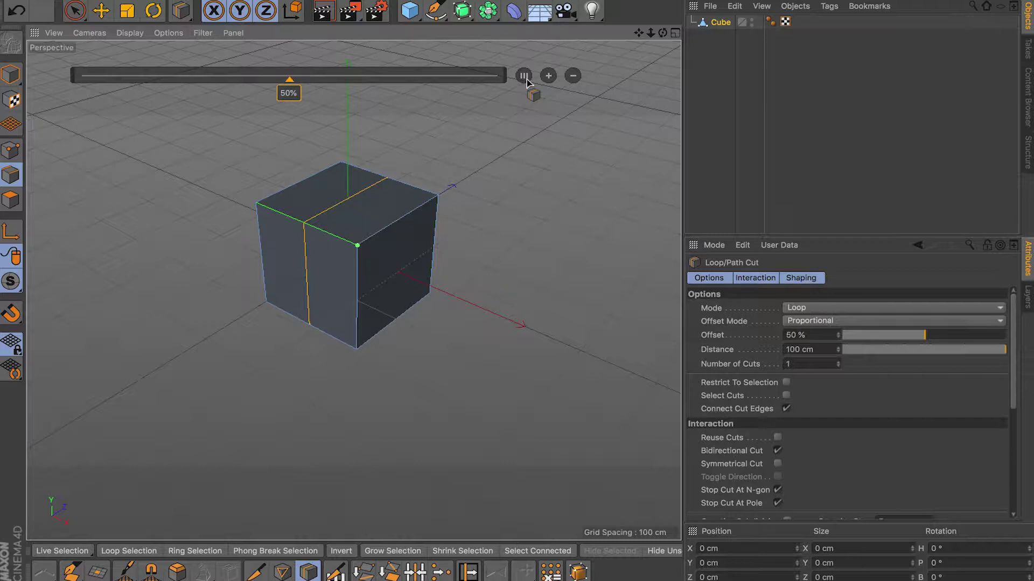
In the Top view, delete the points on the positive X side of the centre cut with Rectangle Selection
{"action": "left_click", "coordinate": [675, 33]}
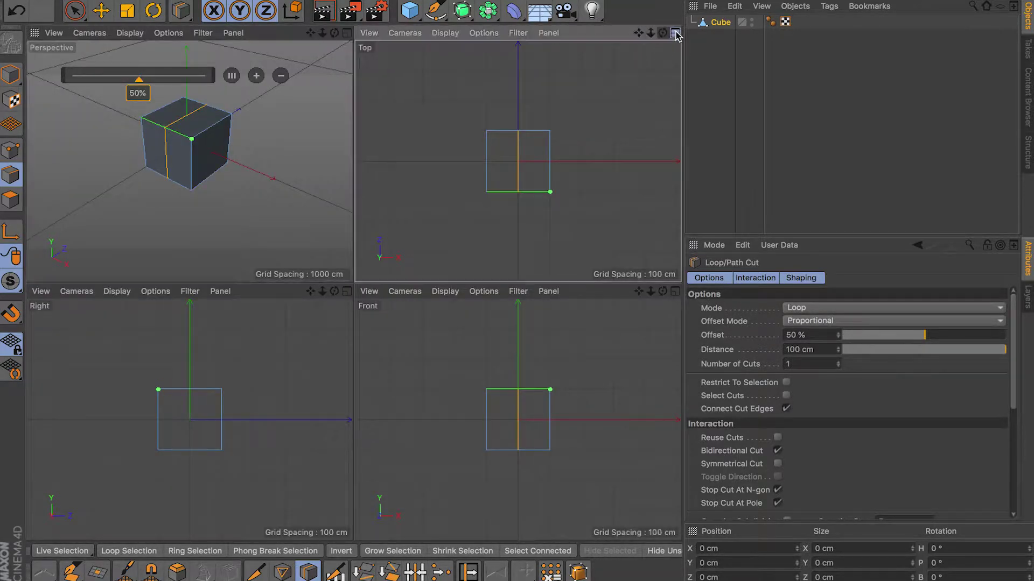
{"action": "left_click", "coordinate": [675, 33]}
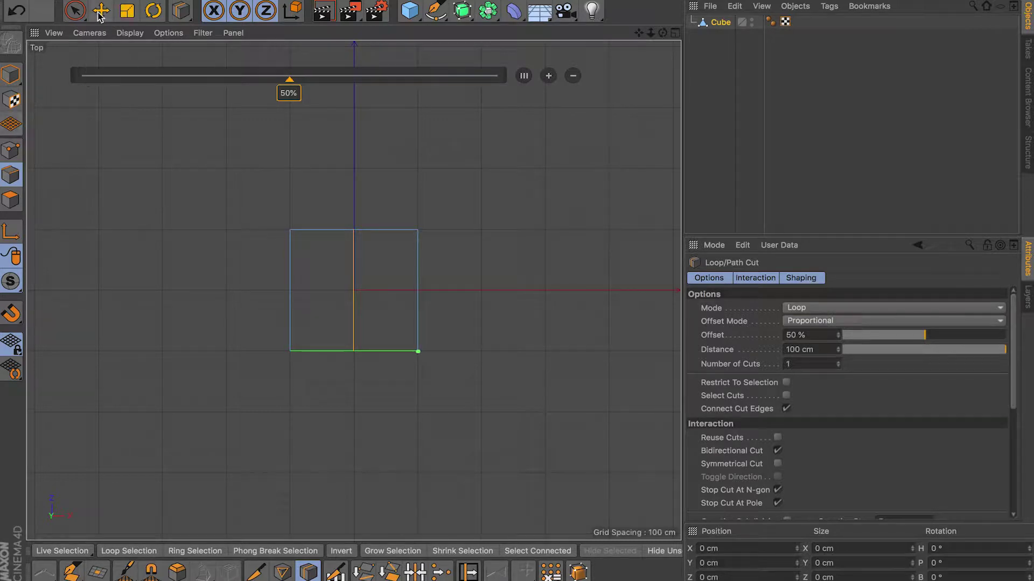
{"action": "left_click", "coordinate": [75, 10]}
{"action": "left_click", "coordinate": [125, 54]}
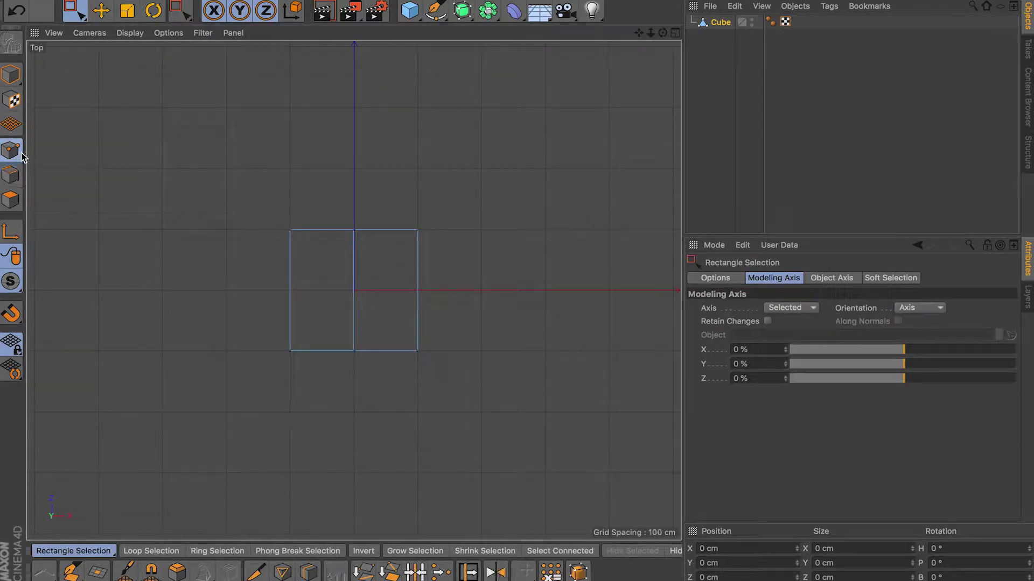
{"action": "left_click_drag", "start_coordinate": [371, 198], "coordinate": [514, 412]}
{"action": "key", "text": "Delete"}
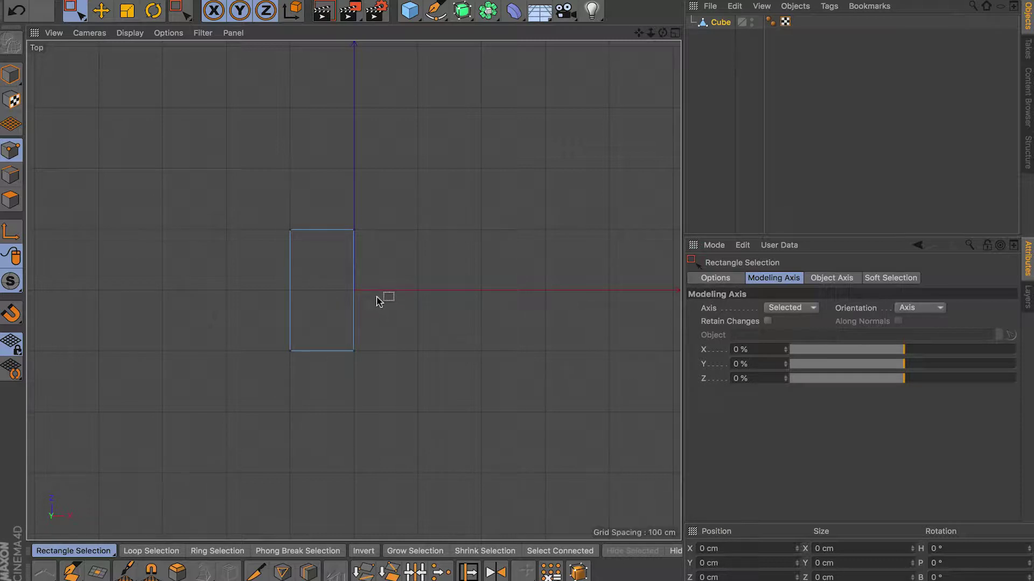
Select all polygons of the remaining half-cube in the Top view and start the Mirror tool
{"action": "left_click", "coordinate": [10, 201]}
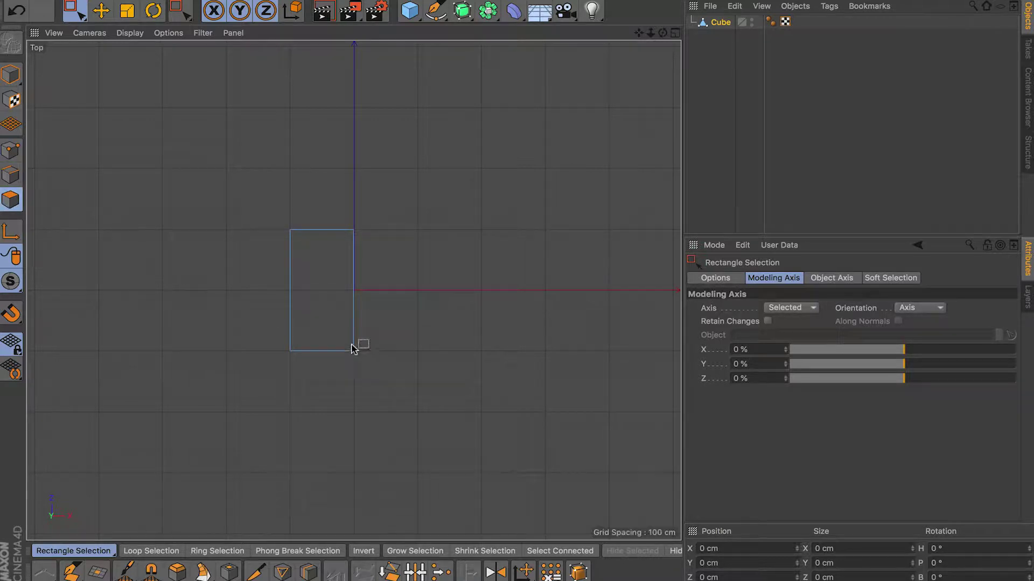
{"action": "middle_click", "coordinate": [599, 93]}
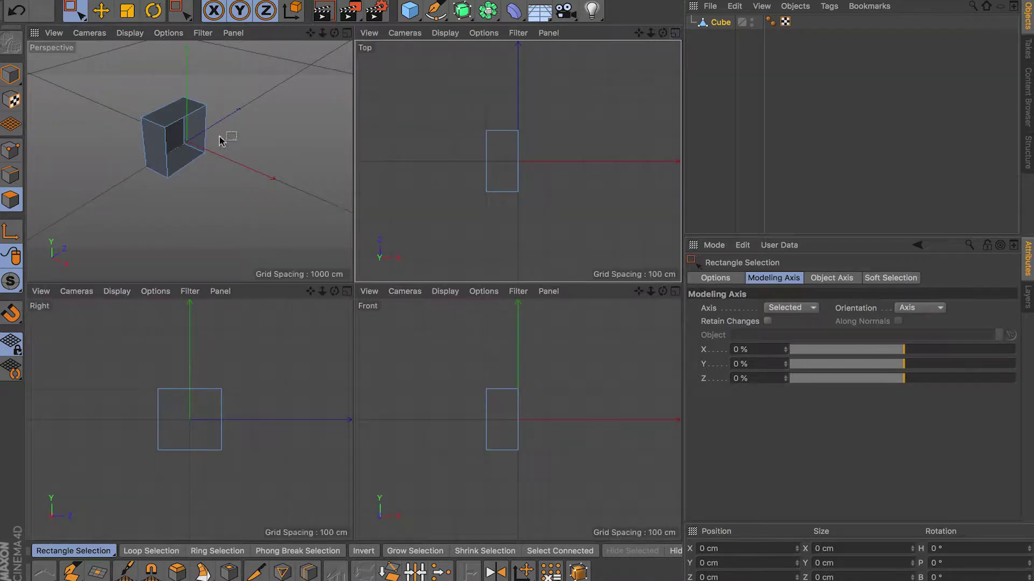
{"action": "left_click", "coordinate": [347, 32]}
{"action": "left_click_drag", "start_coordinate": [352, 233], "coordinate": [368, 345], "text": "alt"}
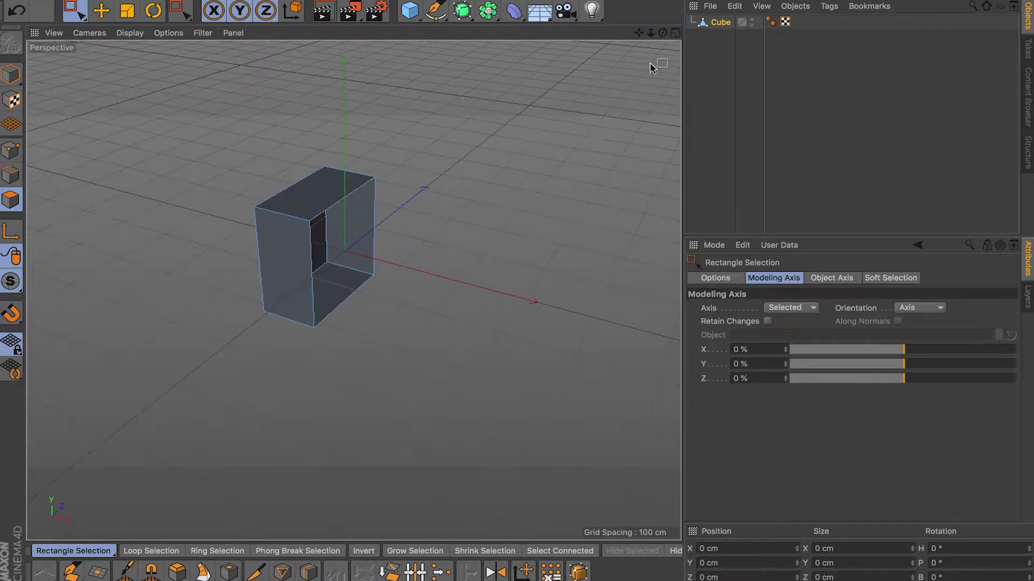
{"action": "left_click", "coordinate": [675, 33]}
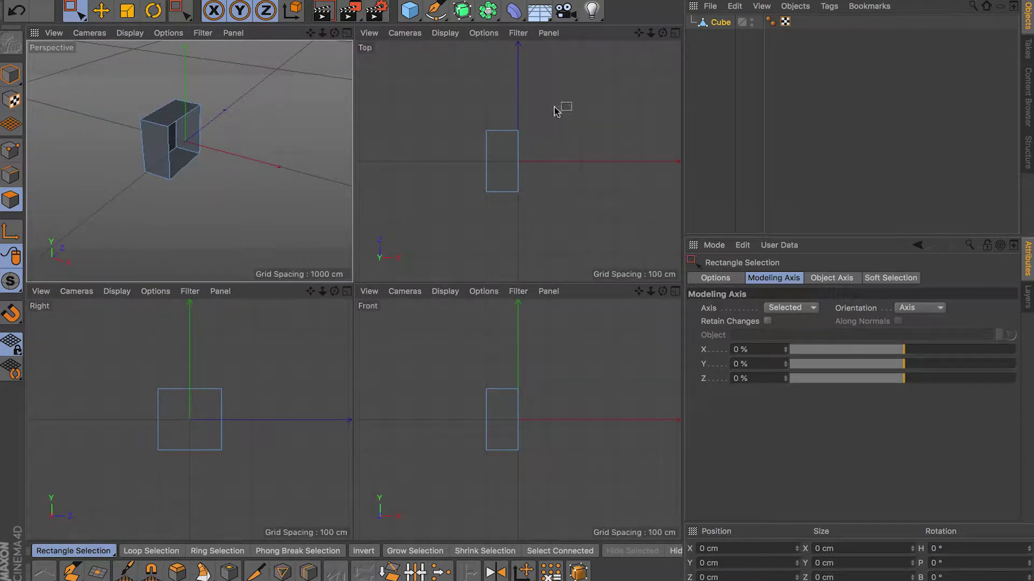
{"action": "left_click", "coordinate": [675, 33]}
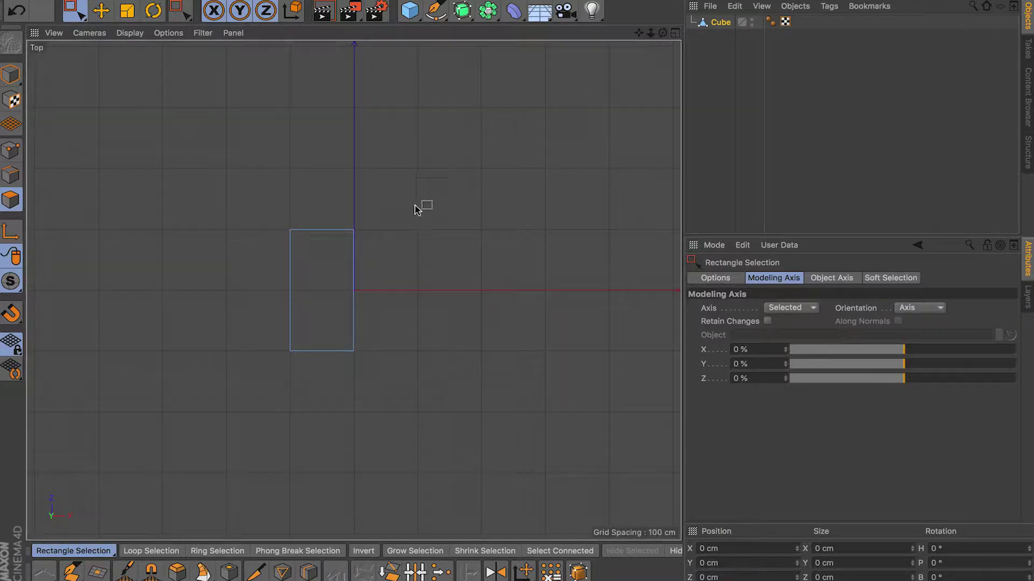
{"action": "left_click_drag", "start_coordinate": [255, 190], "coordinate": [425, 387]}
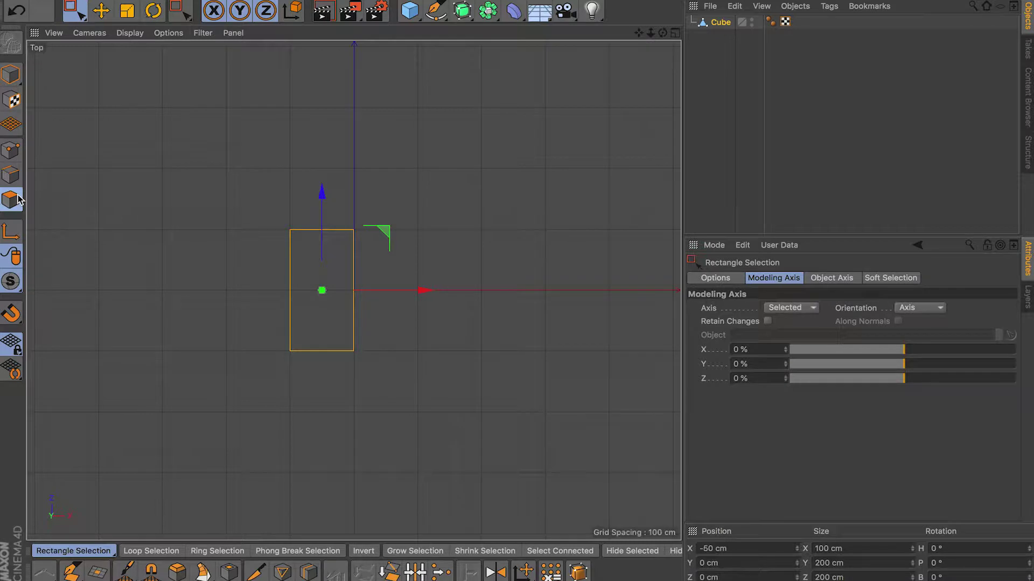
{"action": "right_click", "coordinate": [444, 237]}
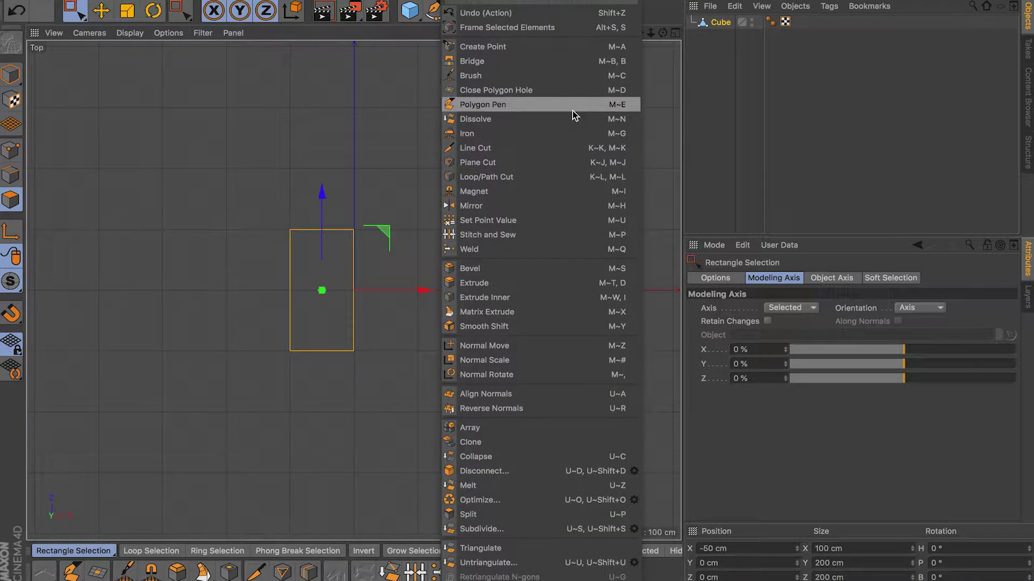
{"action": "left_click", "coordinate": [544, 205]}
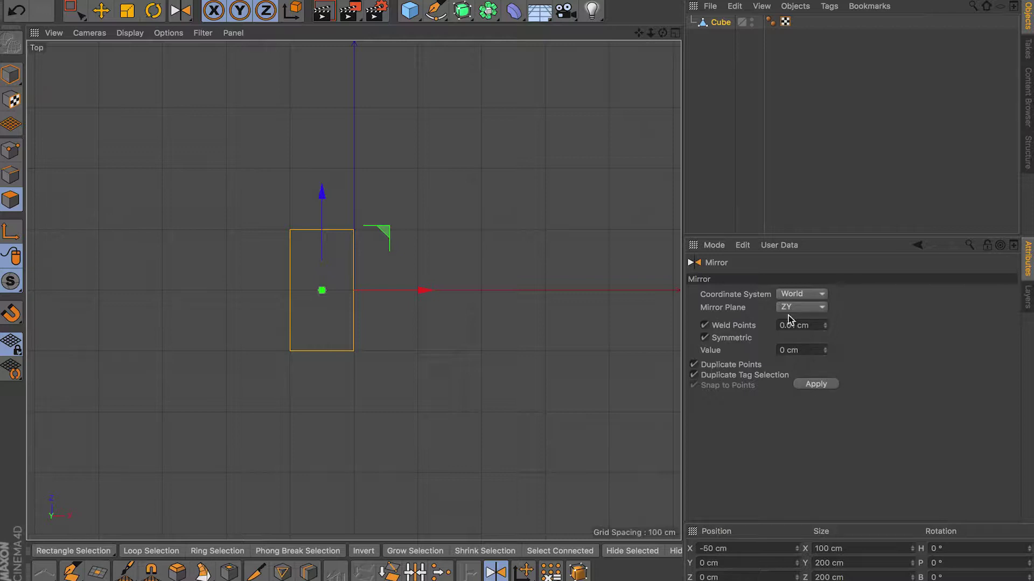
Try mirroring the half-cube at its open edge with the World coordinate system and ZY mirror plane, and undo it
{"action": "left_click", "coordinate": [797, 295]}
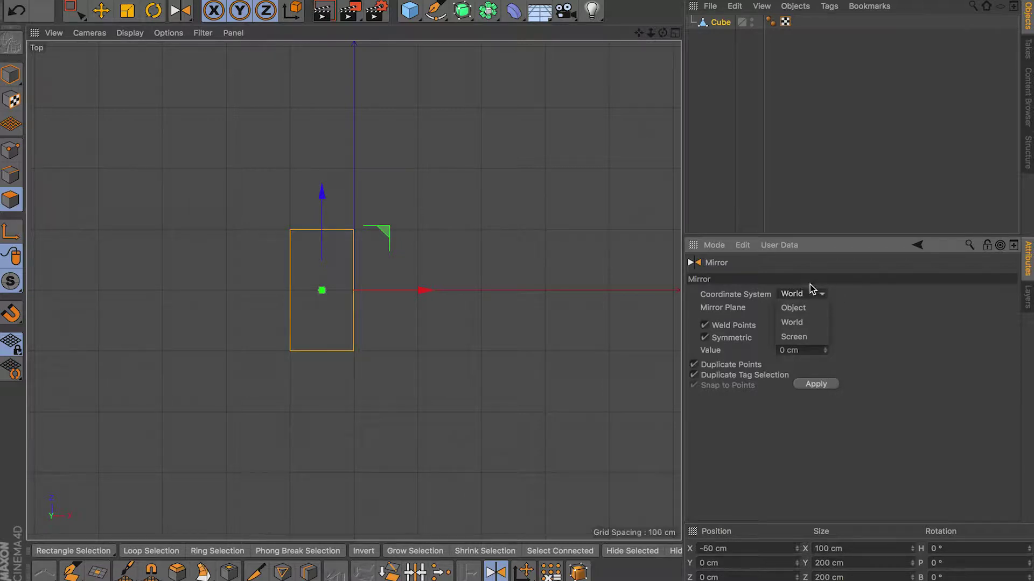
{"action": "left_click", "coordinate": [907, 303]}
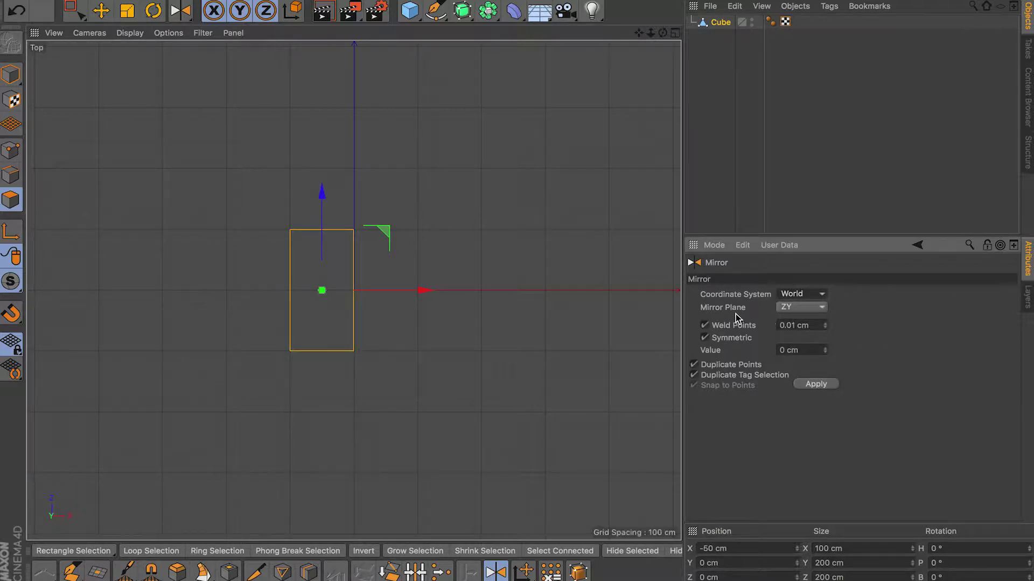
{"action": "left_click", "coordinate": [812, 309]}
{"action": "left_click", "coordinate": [868, 320]}
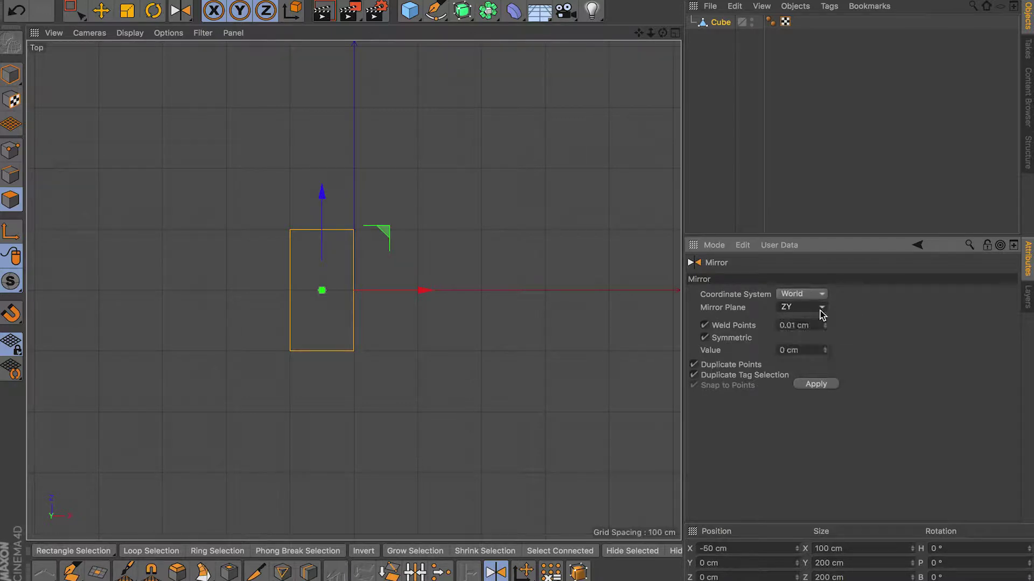
{"action": "left_click", "coordinate": [355, 257]}
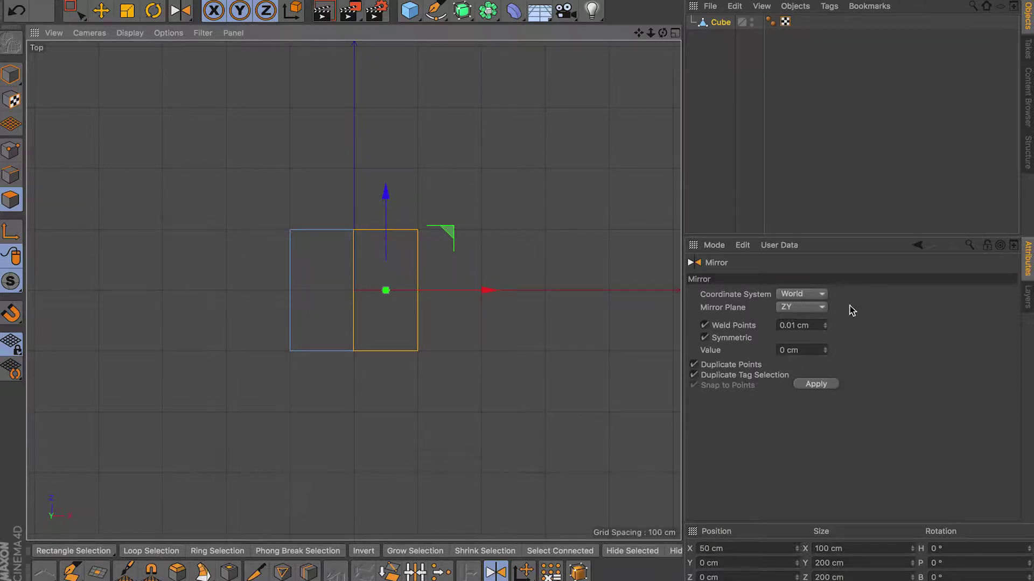
{"action": "key", "text": "ctrl+z"}
Try mirroring the half-cube at its positive Z edge with the XY mirror plane, and undo it
{"action": "left_click", "coordinate": [803, 307]}
{"action": "left_click", "coordinate": [798, 322]}
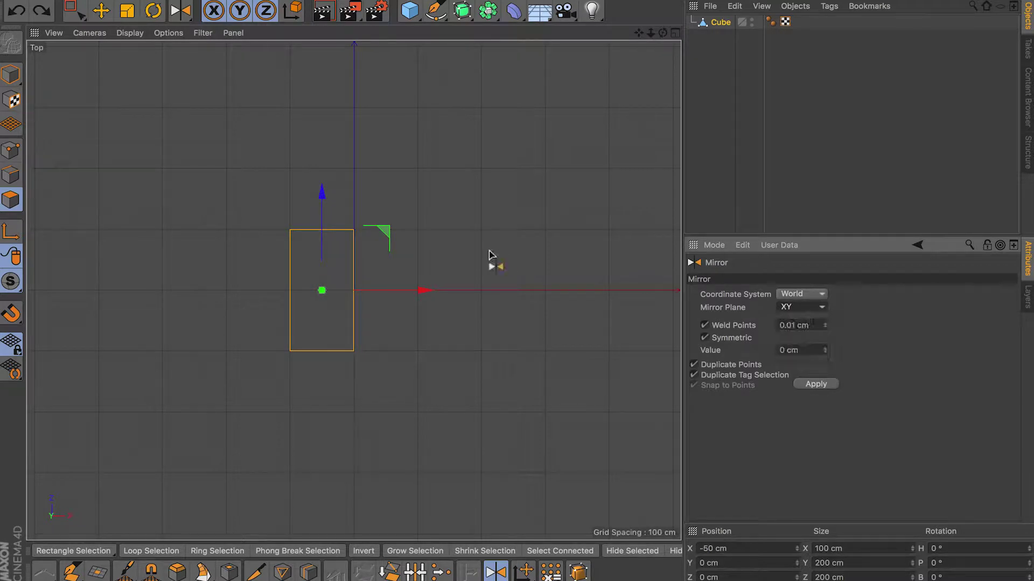
{"action": "left_click", "coordinate": [312, 230]}
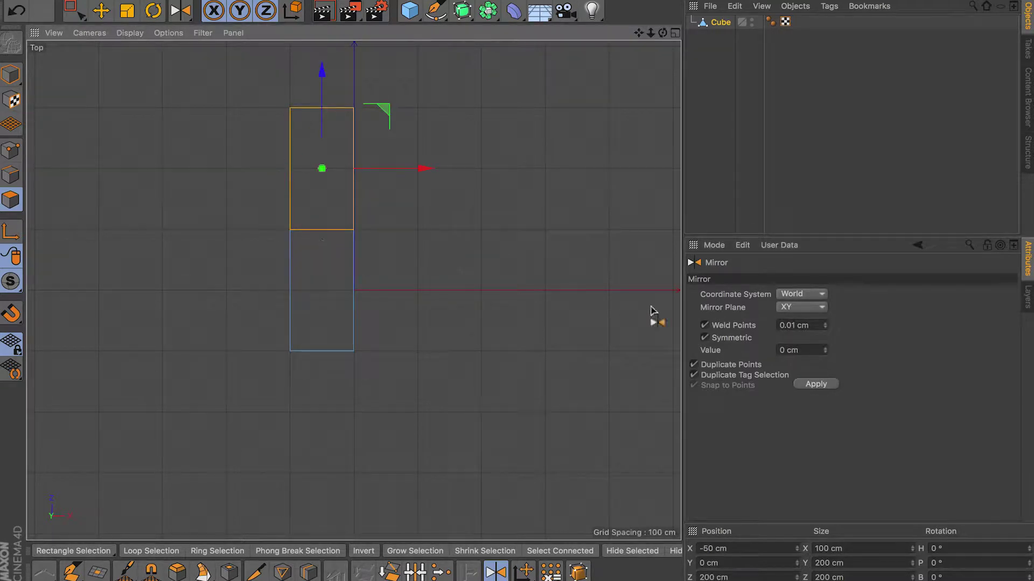
{"action": "key", "text": "ctrl+z"}
Try mirroring the half-cube with the XZ mirror plane, and undo it
{"action": "left_click", "coordinate": [802, 307]}
{"action": "left_click", "coordinate": [787, 350]}
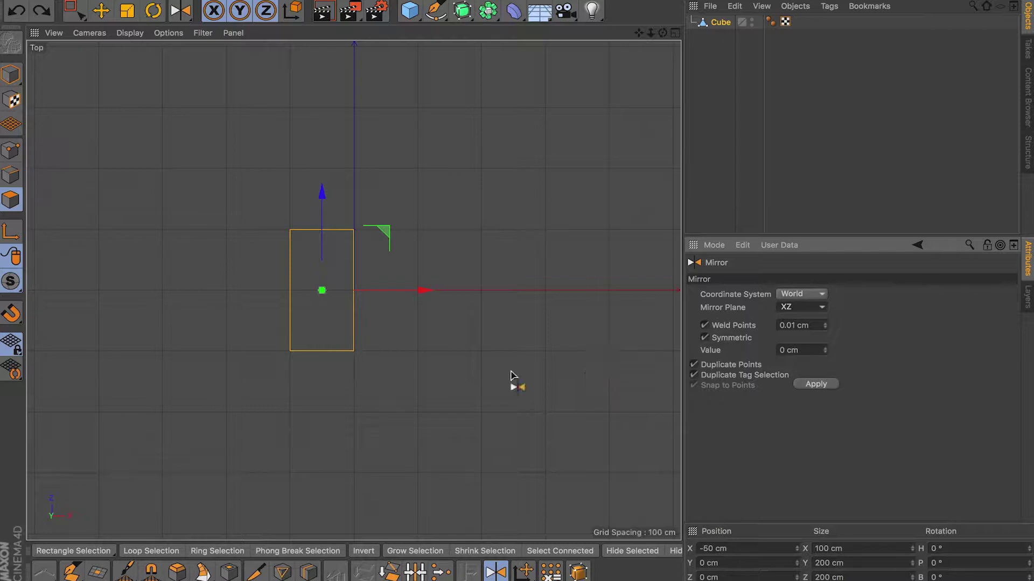
{"action": "left_click", "coordinate": [337, 362]}
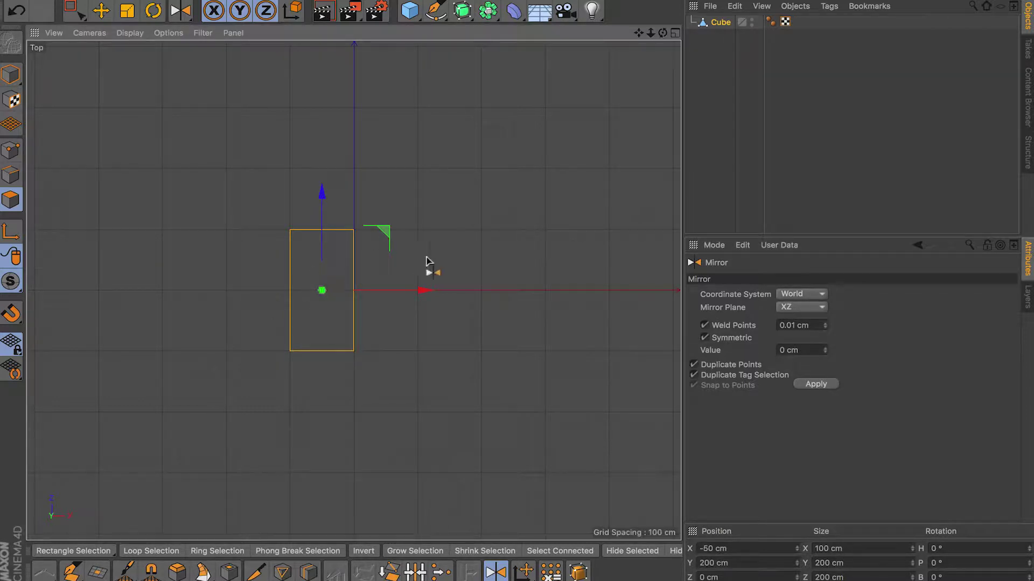
{"action": "key", "text": "ctrl+z"}
Try mirroring the half-cube at its negative Z edge with the XY mirror plane
{"action": "left_click", "coordinate": [810, 311]}
{"action": "left_click", "coordinate": [802, 317]}
{"action": "left_click_drag", "start_coordinate": [352, 334], "coordinate": [362, 341]}
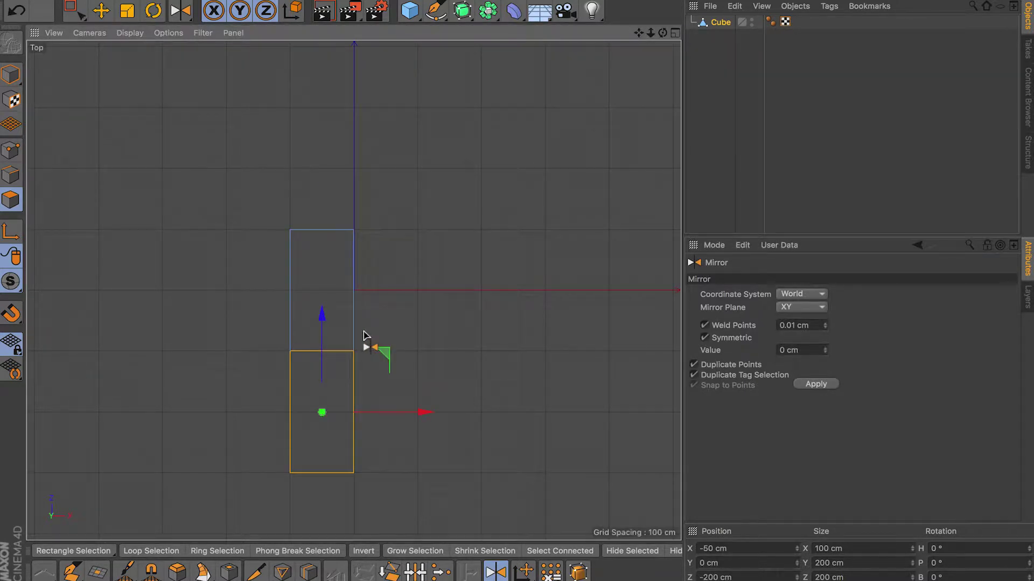
Mirror the half-cube at its open edge with the ZY mirror plane to complete the cube, and deselect it in Perspective view
{"action": "left_click", "coordinate": [802, 306]}
{"action": "left_click", "coordinate": [806, 335]}
{"action": "left_click_drag", "start_coordinate": [376, 323], "coordinate": [362, 335]}
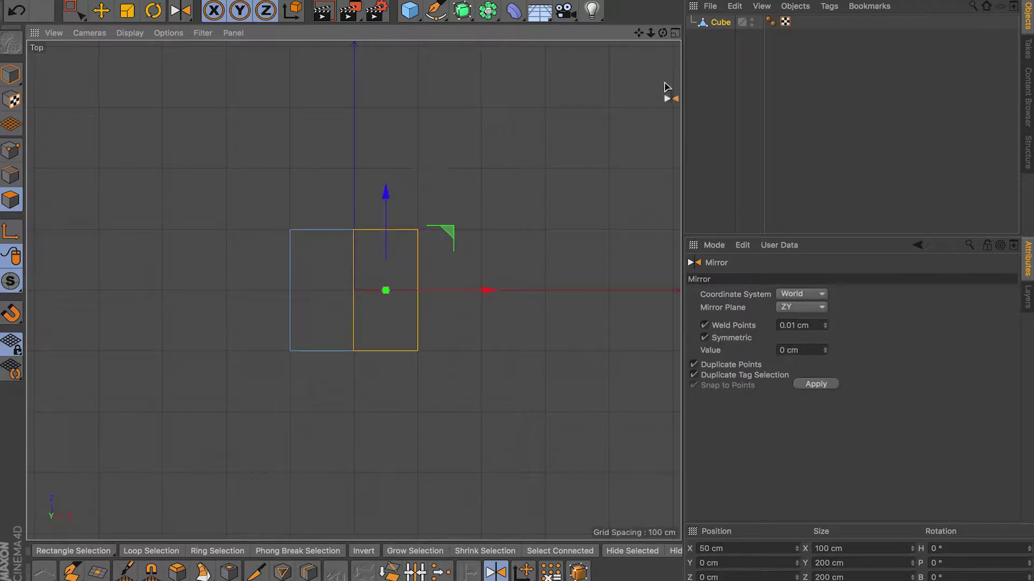
{"action": "left_click", "coordinate": [677, 31]}
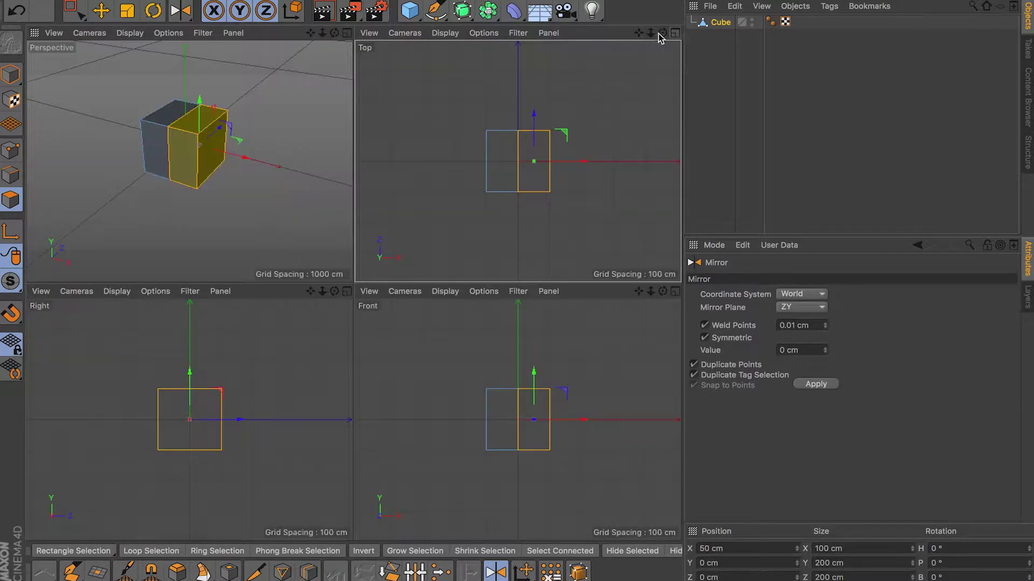
{"action": "left_click", "coordinate": [347, 34]}
{"action": "left_click_drag", "start_coordinate": [416, 291], "coordinate": [391, 362], "text": "alt"}
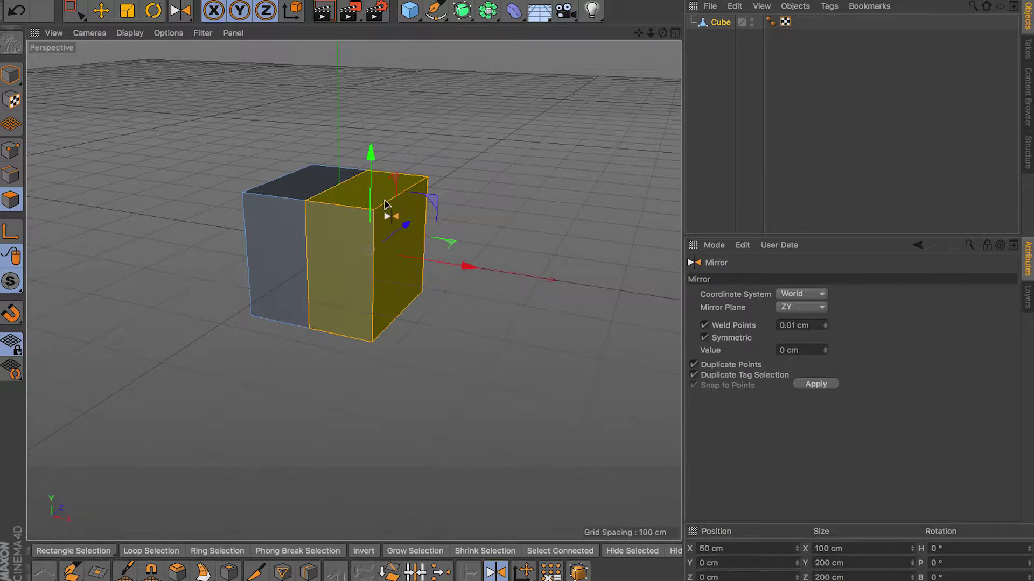
{"action": "left_click_drag", "start_coordinate": [72, 20], "coordinate": [116, 28]}
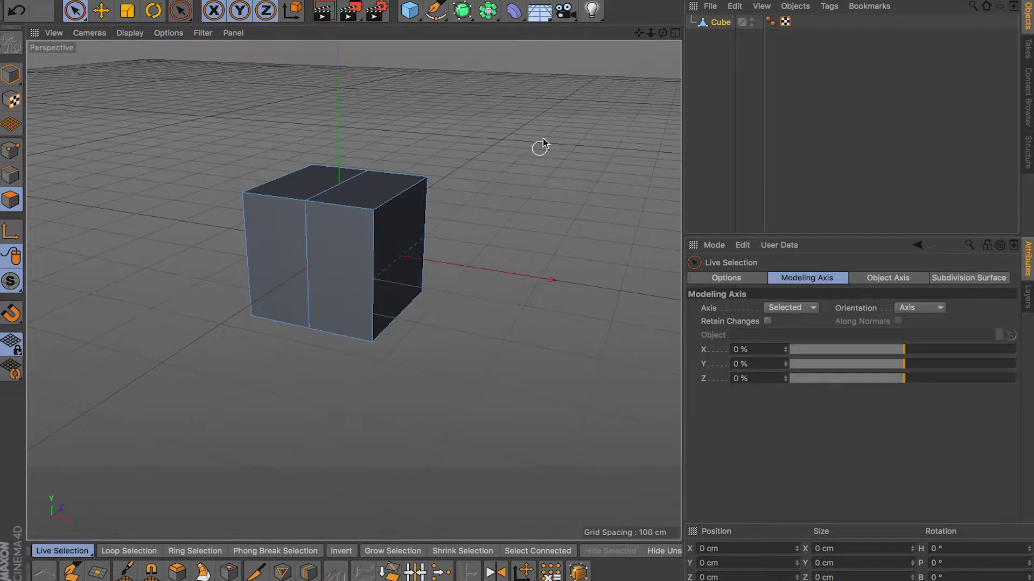
{"action": "left_click_drag", "start_coordinate": [488, 10], "coordinate": [673, 79]}
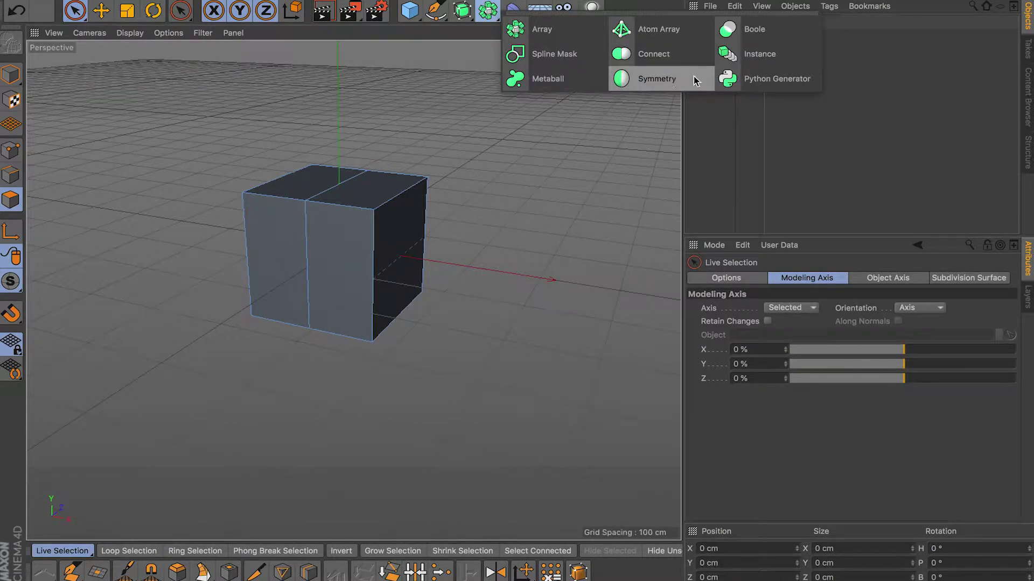
{"action": "left_click", "coordinate": [588, 206]}
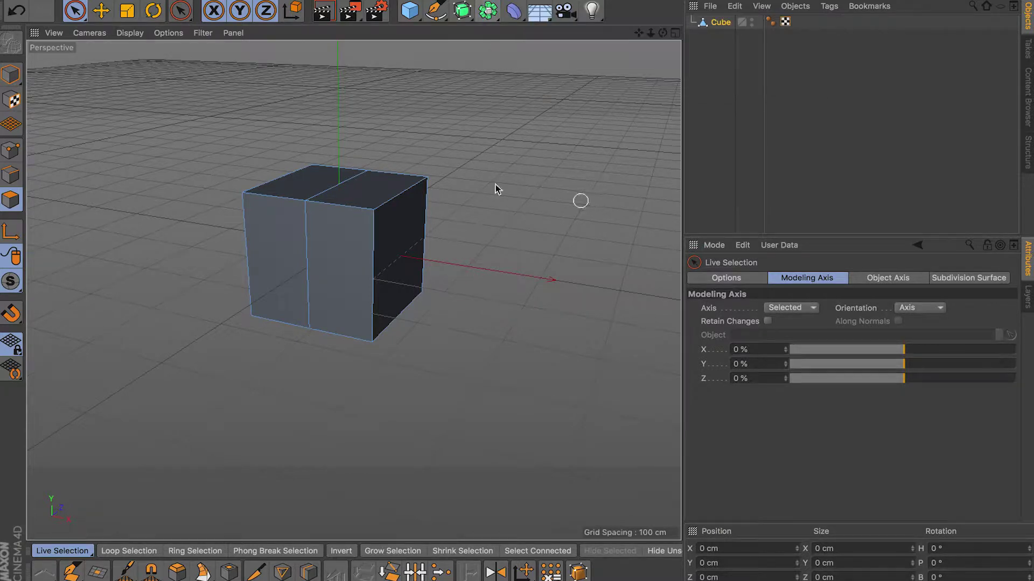
Extrude the cube's positive X side polygon outward along the X axis to about X 352 cm
{"action": "mouse_move", "coordinate": [505, 217]}
{"action": "left_mouse_down", "text": "alt"}
{"action": "mouse_move", "coordinate": [499, 262]}
{"action": "mouse_move", "coordinate": [512, 229]}
{"action": "left_mouse_up", "text": "alt"}
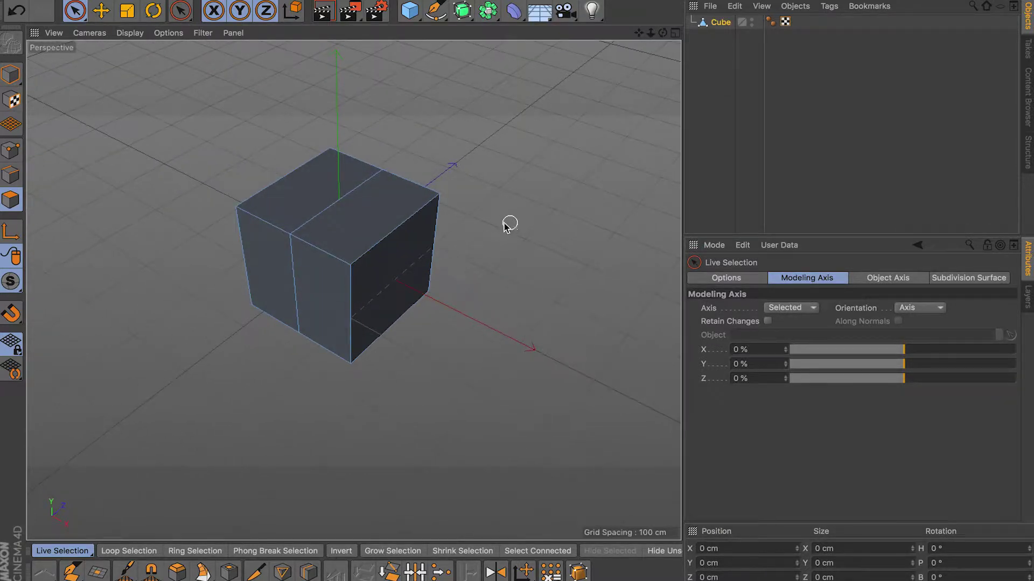
{"action": "left_click_drag", "start_coordinate": [454, 286], "coordinate": [456, 399], "text": "alt"}
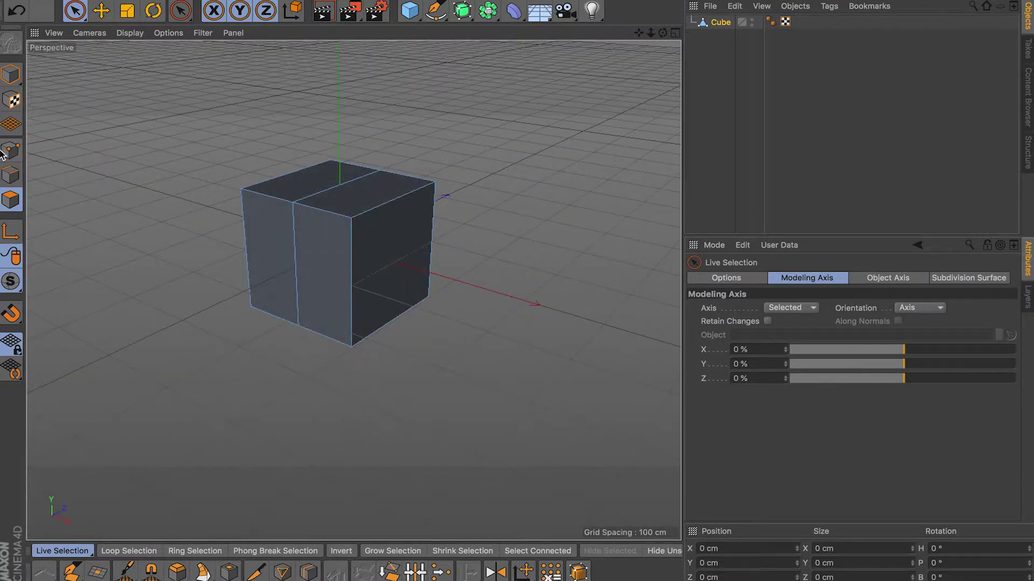
{"action": "left_click", "coordinate": [397, 278]}
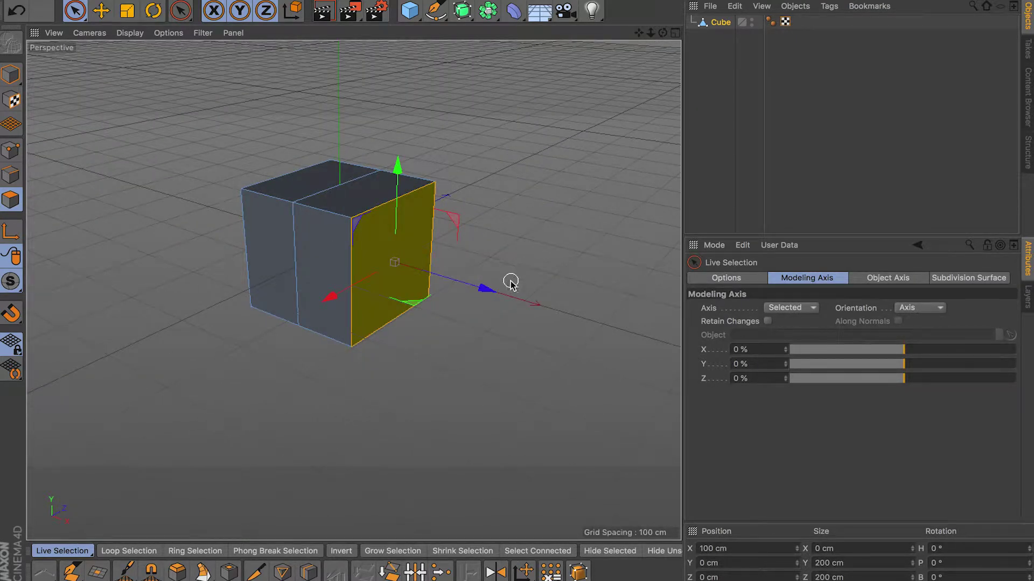
{"action": "left_click_drag", "start_coordinate": [486, 290], "coordinate": [526, 232]}
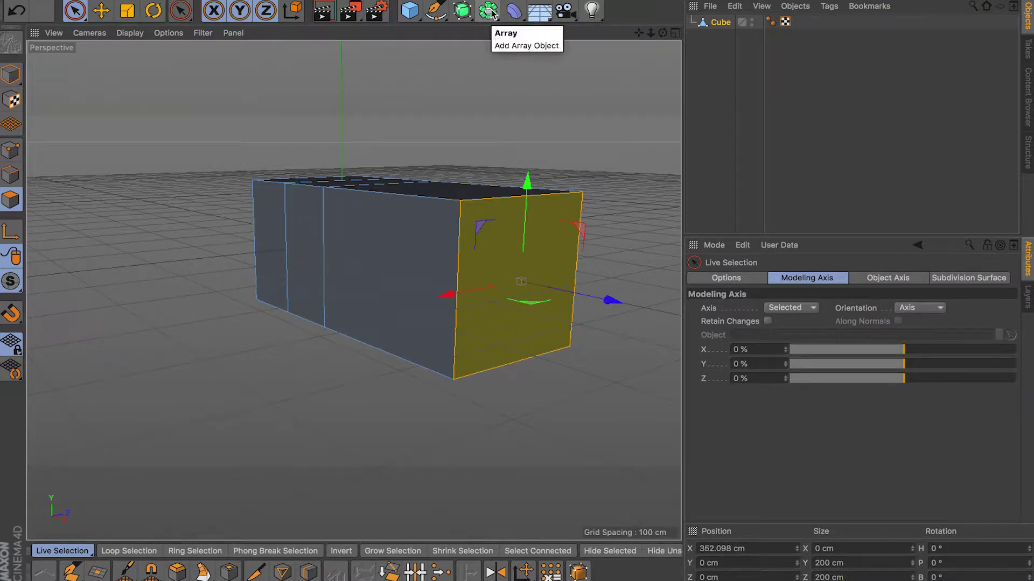
Undo the extrusion of the cube's positive X side polygon and select that polygon
{"action": "key", "text": "ctrl+z"}
{"action": "left_click_drag", "start_coordinate": [392, 373], "coordinate": [192, 307], "text": "alt"}
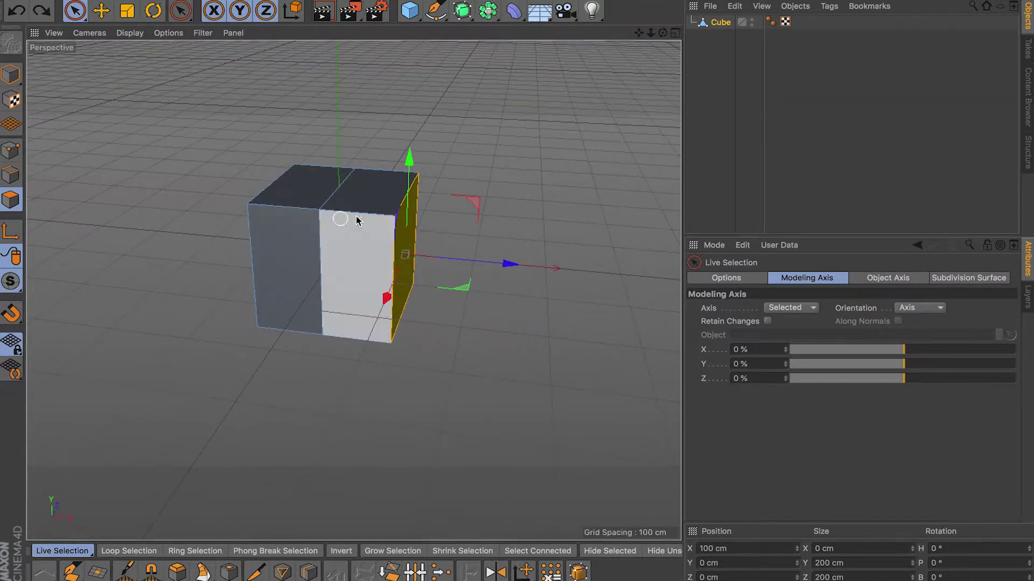
{"action": "left_click", "coordinate": [398, 304]}
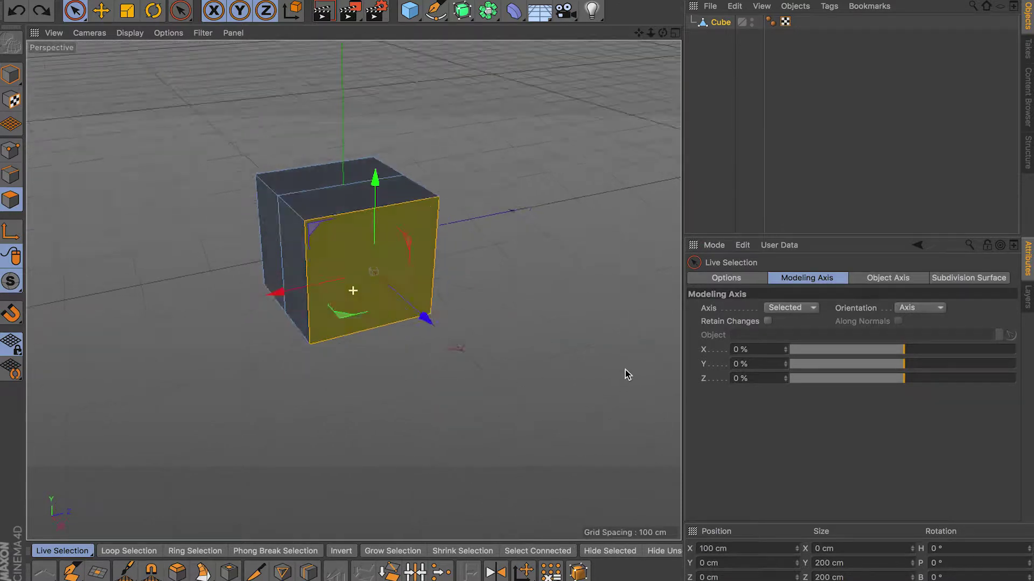
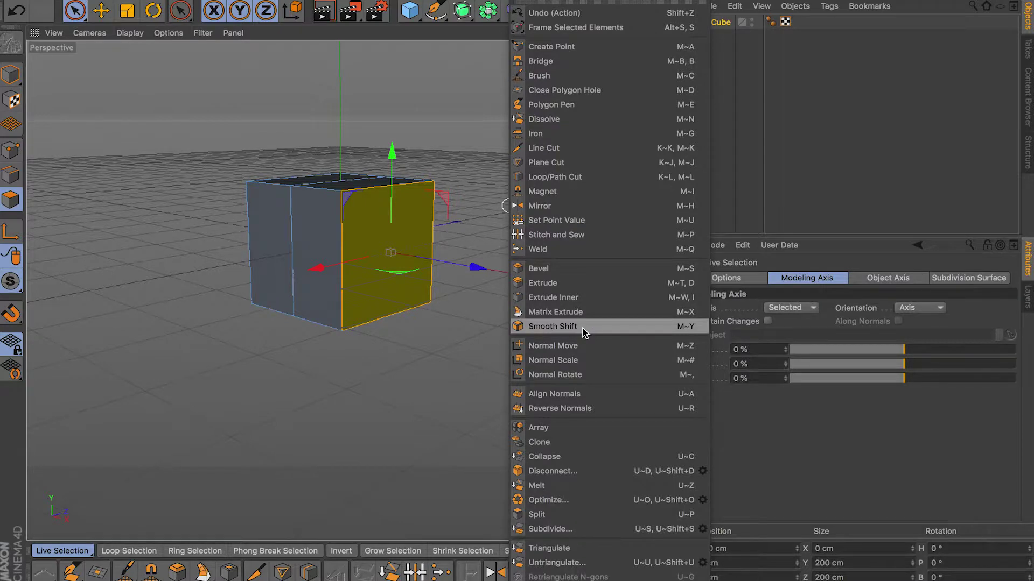
Select the cube's positive X side polygon and the adjoining top polygon, and Smooth Shift them outward by about 51 cm
{"action": "left_click", "coordinate": [583, 328]}
{"action": "left_click_drag", "start_coordinate": [577, 312], "coordinate": [488, 269], "text": "alt"}
{"action": "left_click", "coordinate": [75, 10]}
{"action": "left_click", "coordinate": [166, 100]}
{"action": "left_click", "coordinate": [370, 189]}
{"action": "left_click", "coordinate": [398, 258], "text": "shift"}
{"action": "right_click", "coordinate": [517, 243]}
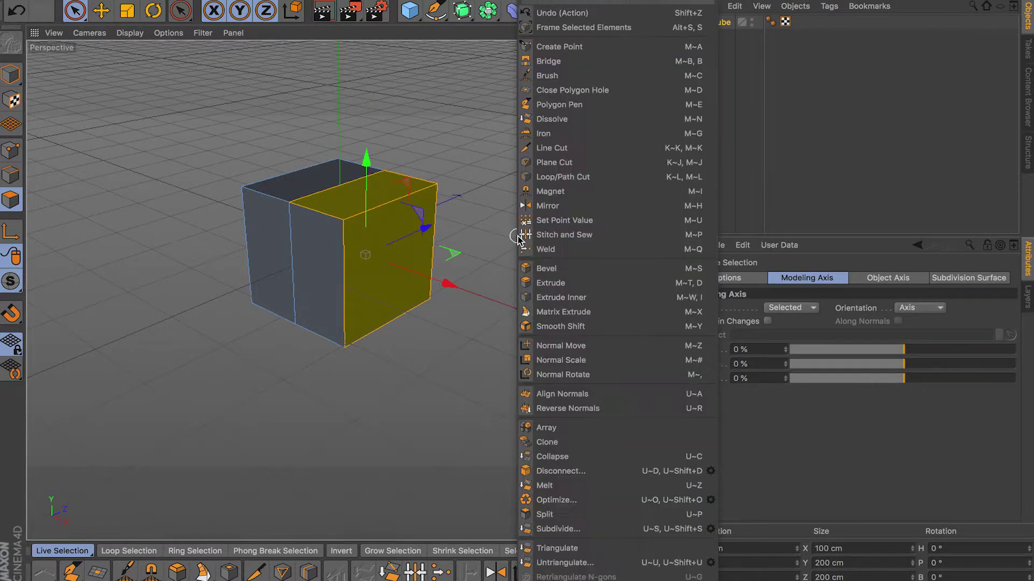
{"action": "left_click", "coordinate": [592, 338]}
{"action": "left_click_drag", "start_coordinate": [371, 272], "coordinate": [488, 281]}
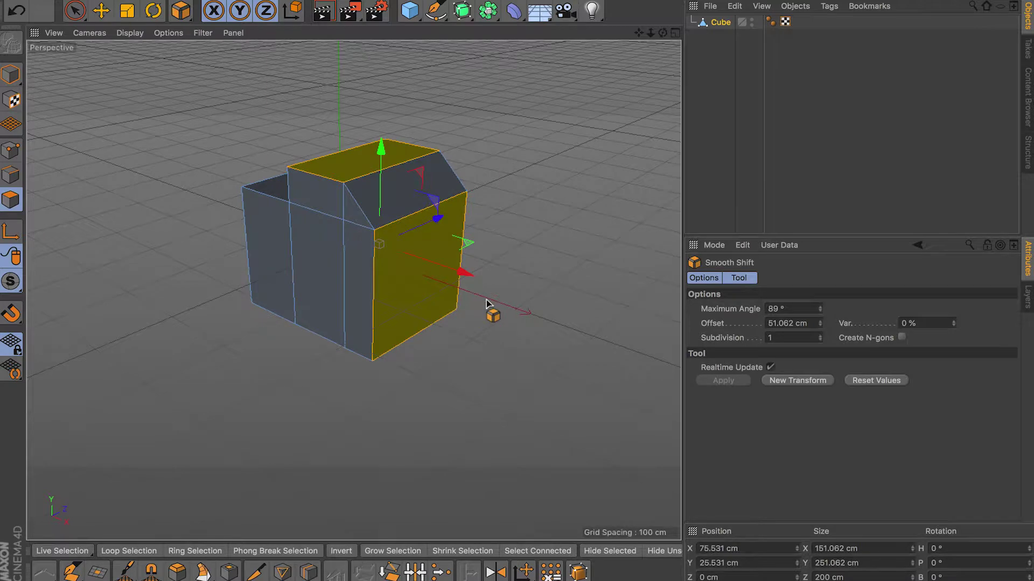
{"action": "left_click_drag", "start_coordinate": [485, 354], "coordinate": [378, 354], "text": "alt"}
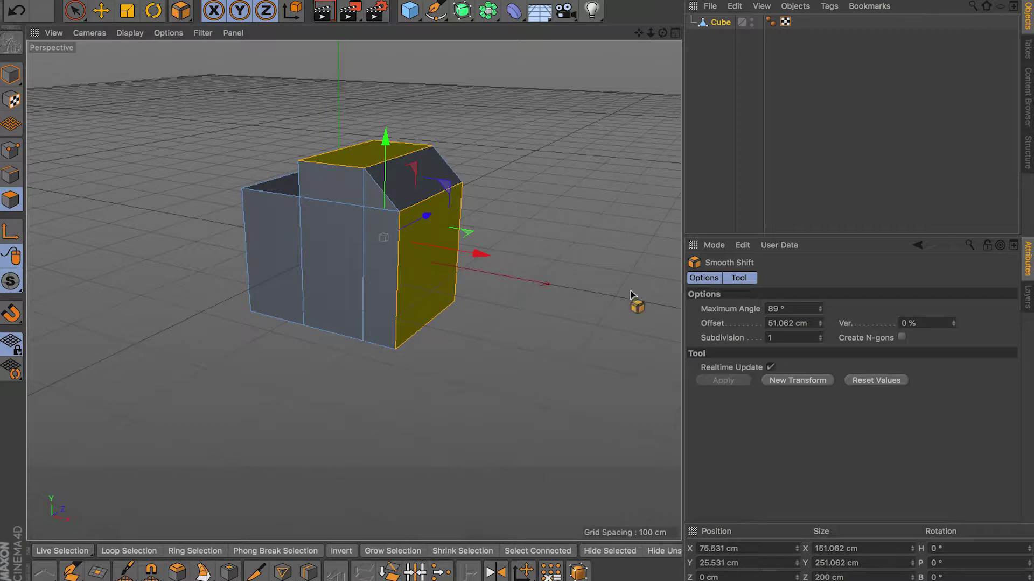
Set the Smooth Shift offset to 52.062 cm and the maximum angle to 67°, and undo the Smooth Shift
{"action": "left_click_drag", "start_coordinate": [819, 323], "coordinate": [819, 312]}
{"action": "left_click", "coordinate": [819, 336]}
{"action": "left_click", "coordinate": [820, 336]}
{"action": "left_click", "coordinate": [820, 335]}
{"action": "left_click", "coordinate": [821, 339]}
{"action": "left_click", "coordinate": [821, 339]}
{"action": "left_click", "coordinate": [821, 339]}
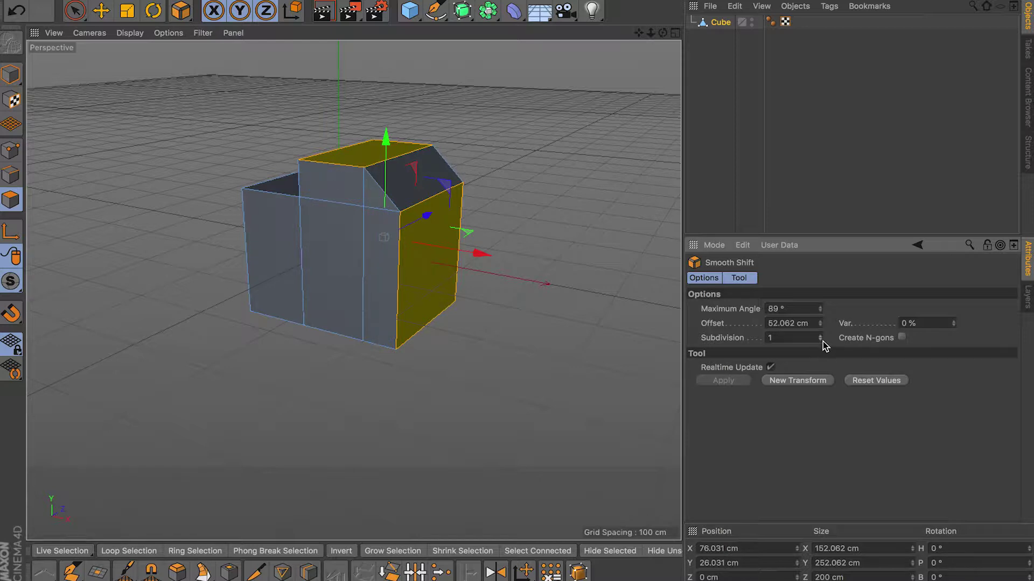
{"action": "left_click_drag", "start_coordinate": [819, 311], "coordinate": [819, 328]}
{"action": "key", "text": "ctrl+z"}
Try a Smooth Shift of about 41 cm on the positive X half's side, top and negative Z polygons, and undo it
{"action": "left_click", "coordinate": [75, 10]}
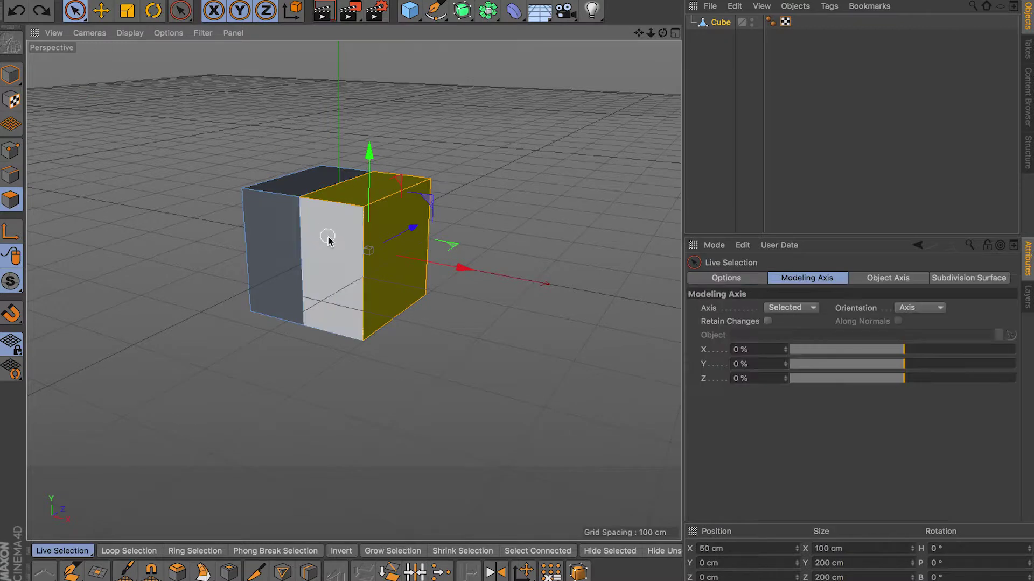
{"action": "left_click", "coordinate": [330, 237]}
{"action": "left_click", "coordinate": [376, 219], "text": "shift"}
{"action": "left_click", "coordinate": [351, 196], "text": "shift"}
{"action": "right_click", "coordinate": [443, 219]}
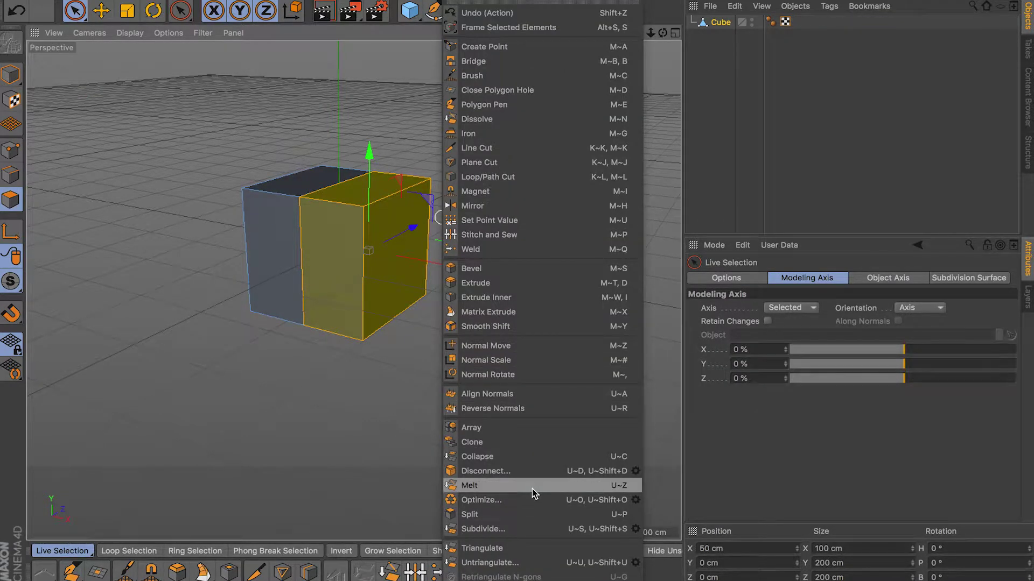
{"action": "left_click", "coordinate": [534, 326]}
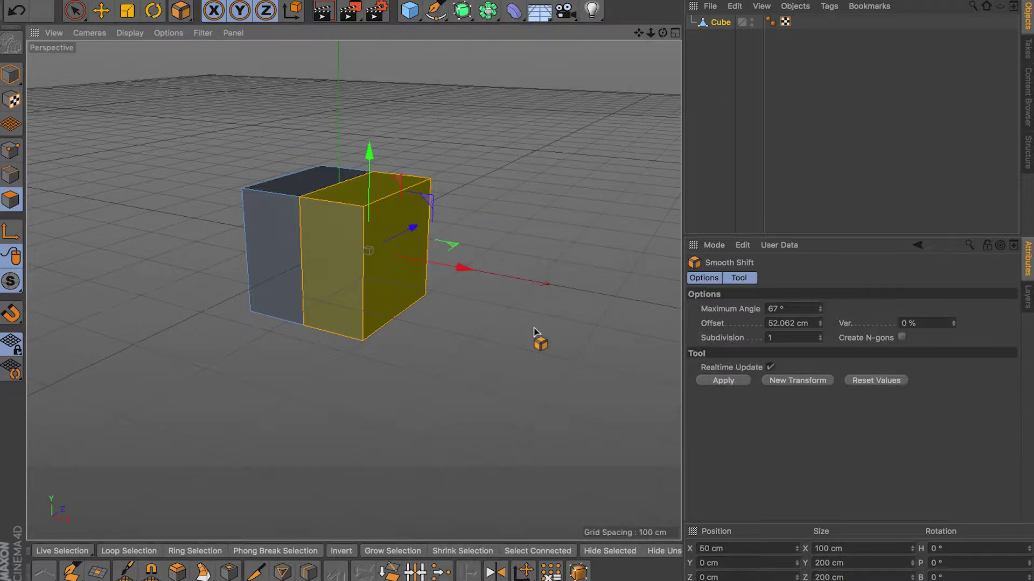
{"action": "left_click_drag", "start_coordinate": [415, 295], "coordinate": [485, 296]}
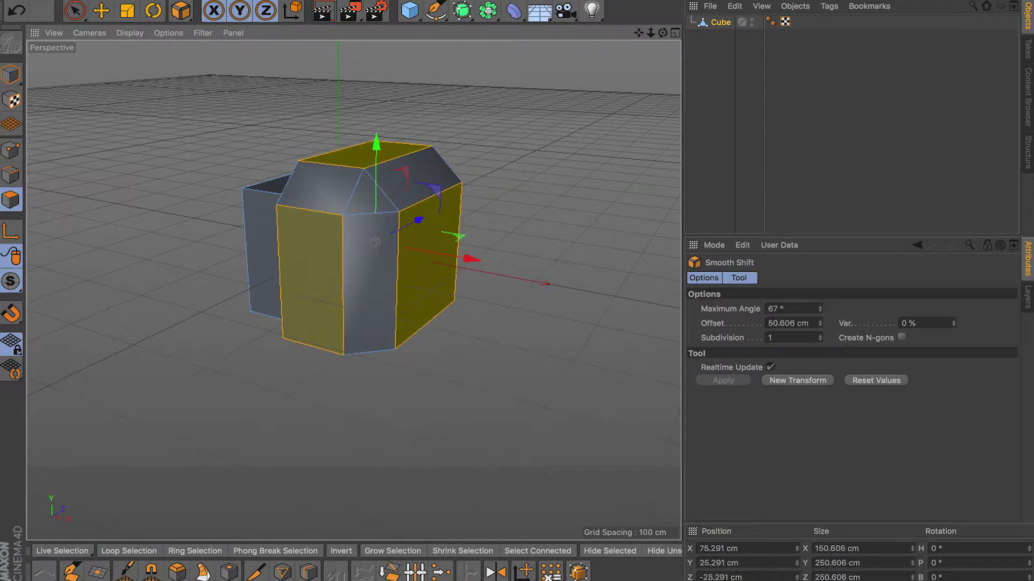
{"action": "left_click_drag", "start_coordinate": [395, 439], "coordinate": [407, 265], "text": "alt"}
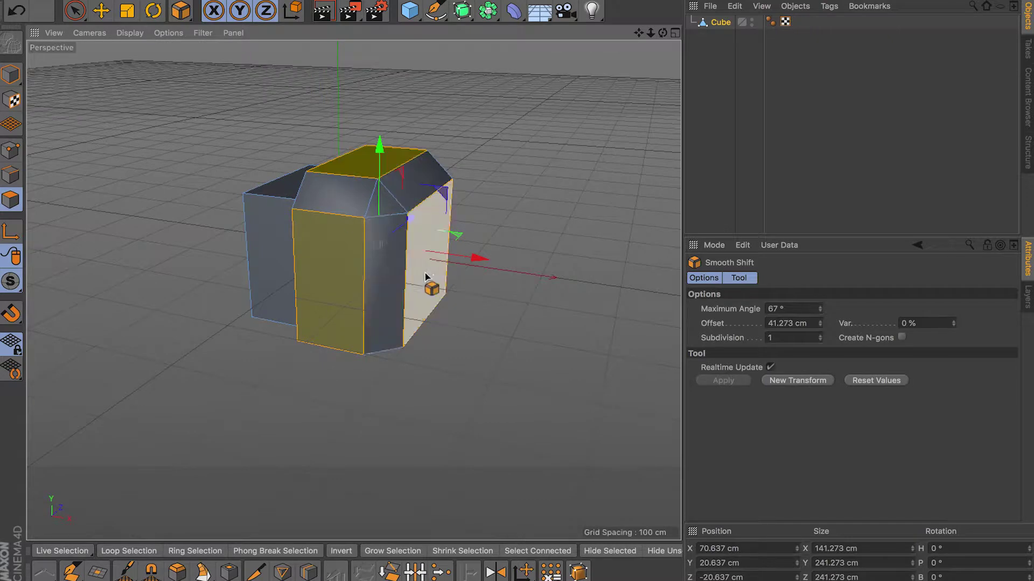
{"action": "left_click", "coordinate": [431, 295], "text": "shift"}
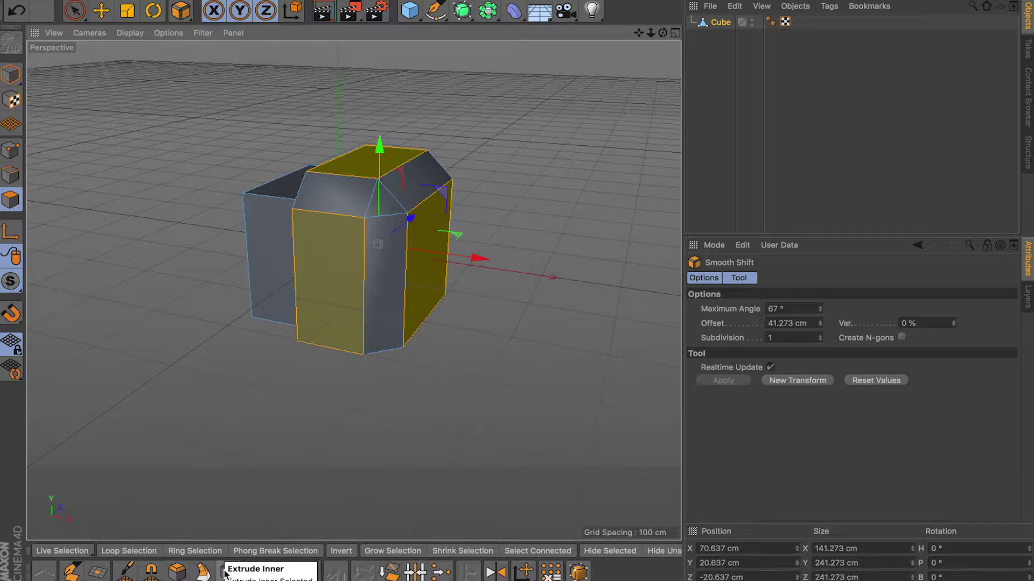
{"action": "left_click_drag", "start_coordinate": [433, 376], "coordinate": [517, 363], "text": "alt"}
{"action": "left_click_drag", "start_coordinate": [463, 330], "coordinate": [454, 420], "text": "alt"}
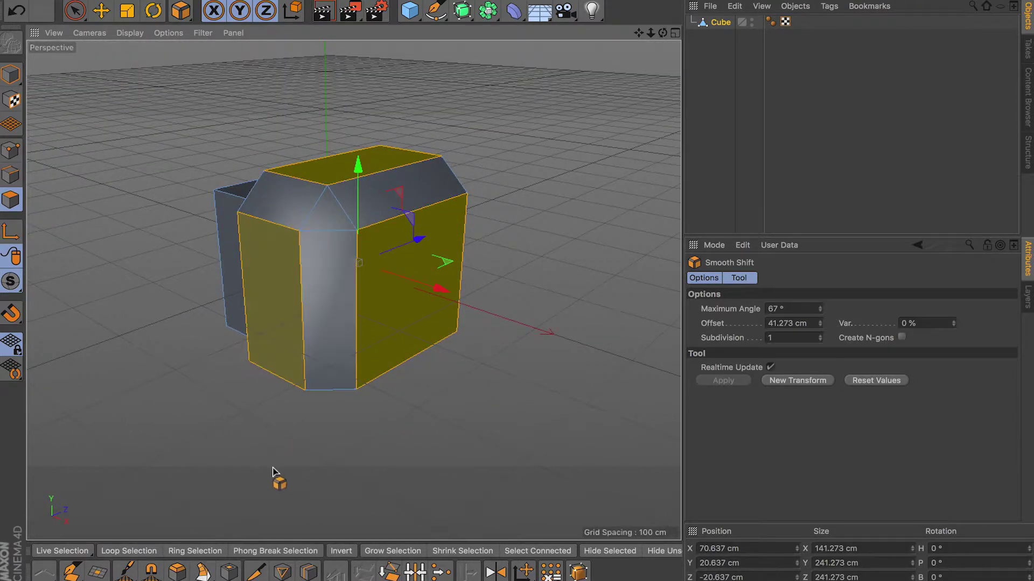
{"action": "key", "text": "ctrl+z"}
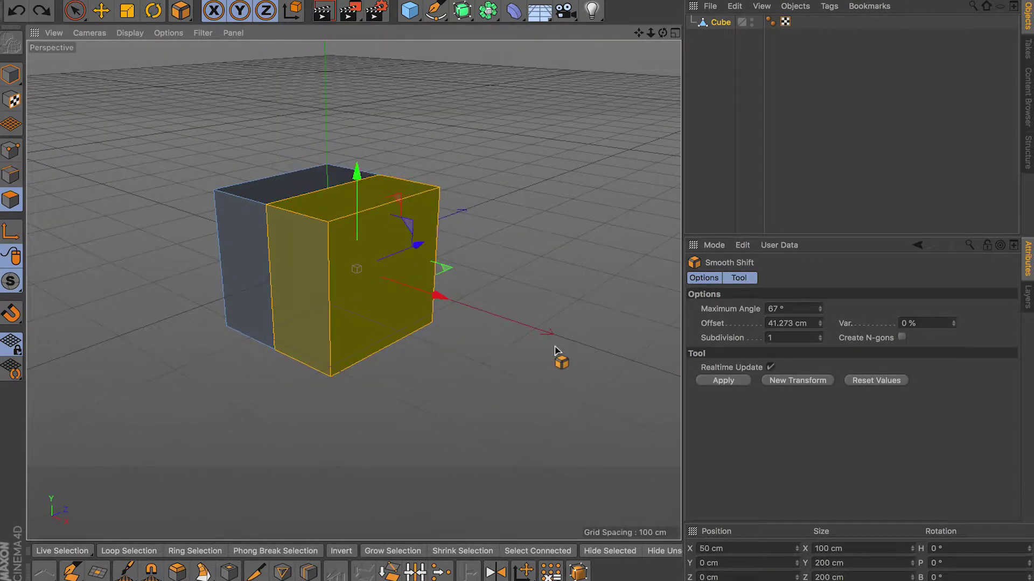
Select only the cube's positive X side polygon with Live Selection
{"action": "left_click", "coordinate": [75, 10]}
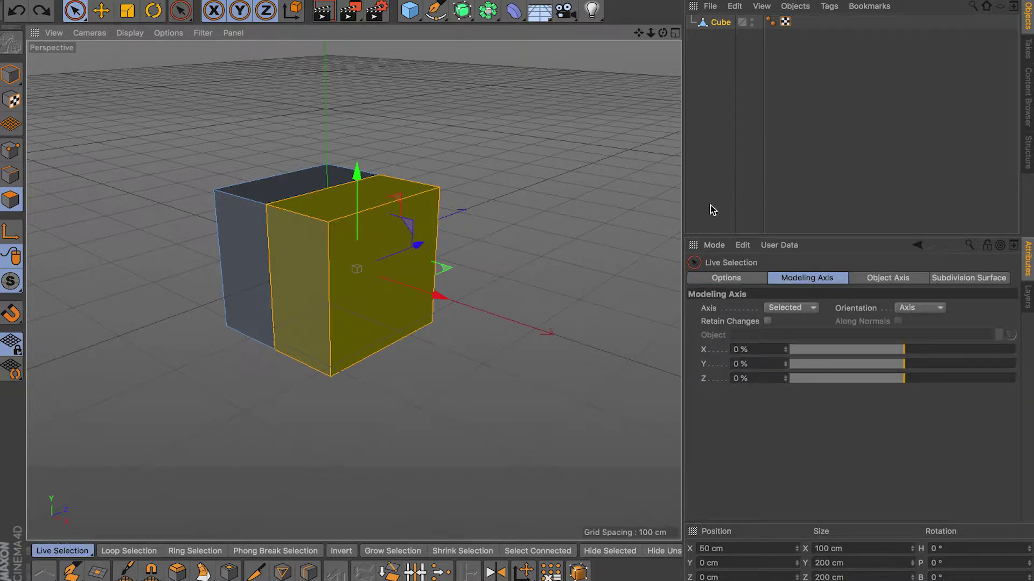
{"action": "right_click", "coordinate": [520, 247]}
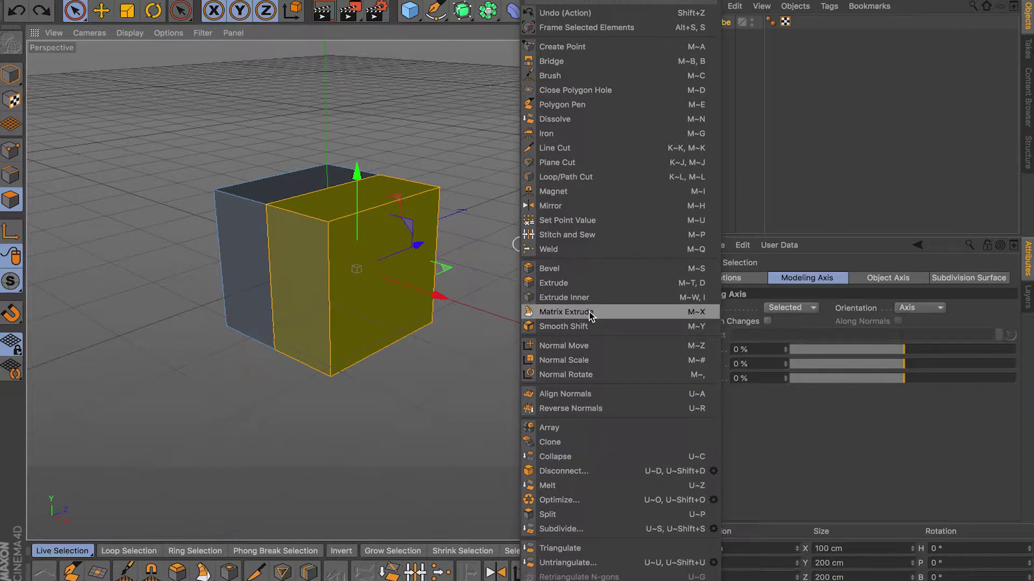
{"action": "left_click", "coordinate": [448, 338]}
{"action": "scroll", "coordinate": [529, 337], "scroll_direction": "down", "scroll_amount": 4}
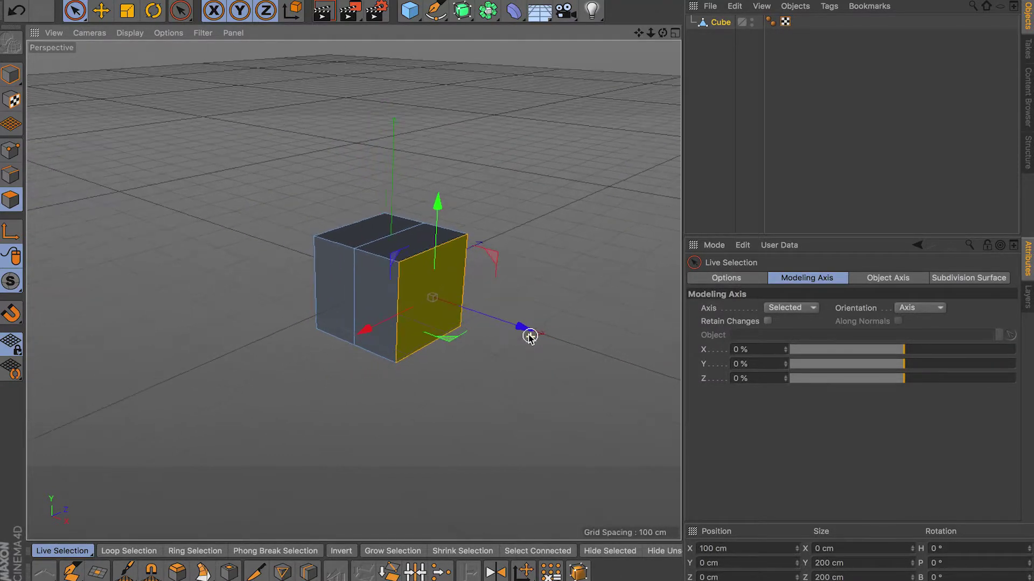
{"action": "middle_click_drag", "start_coordinate": [582, 356], "coordinate": [357, 261]}
{"action": "left_click_drag", "start_coordinate": [358, 261], "coordinate": [410, 316], "text": "alt"}
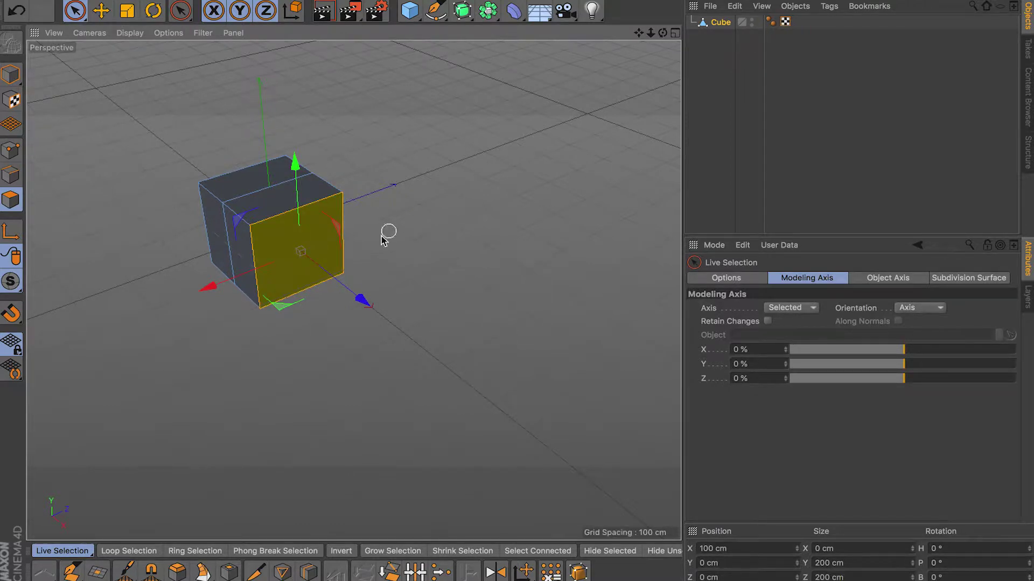
{"action": "left_click_drag", "start_coordinate": [289, 342], "coordinate": [342, 415], "text": "alt"}
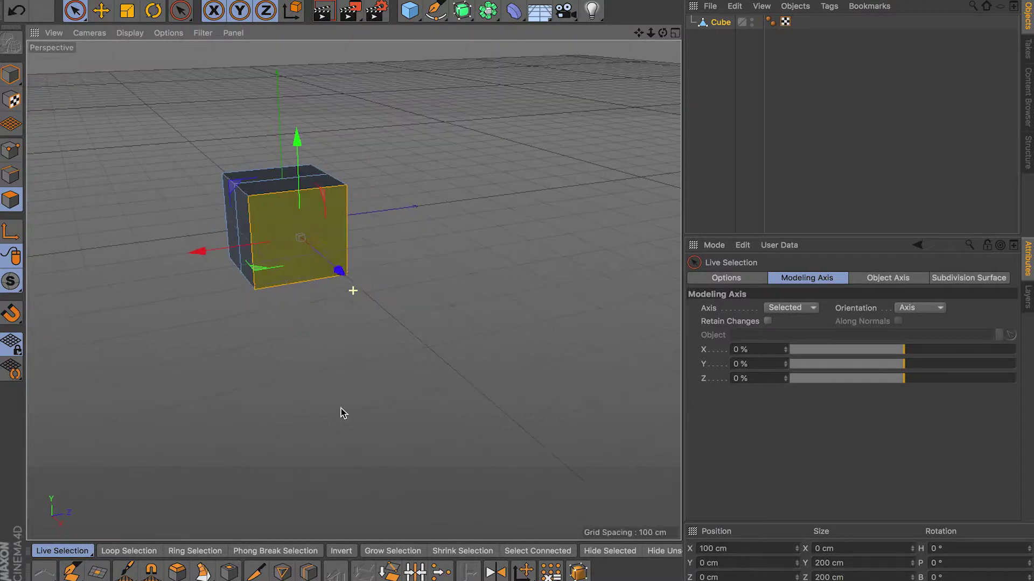
Apply Matrix Extrude to the selected side polygon and set it to 6 steps
{"action": "right_click", "coordinate": [412, 250]}
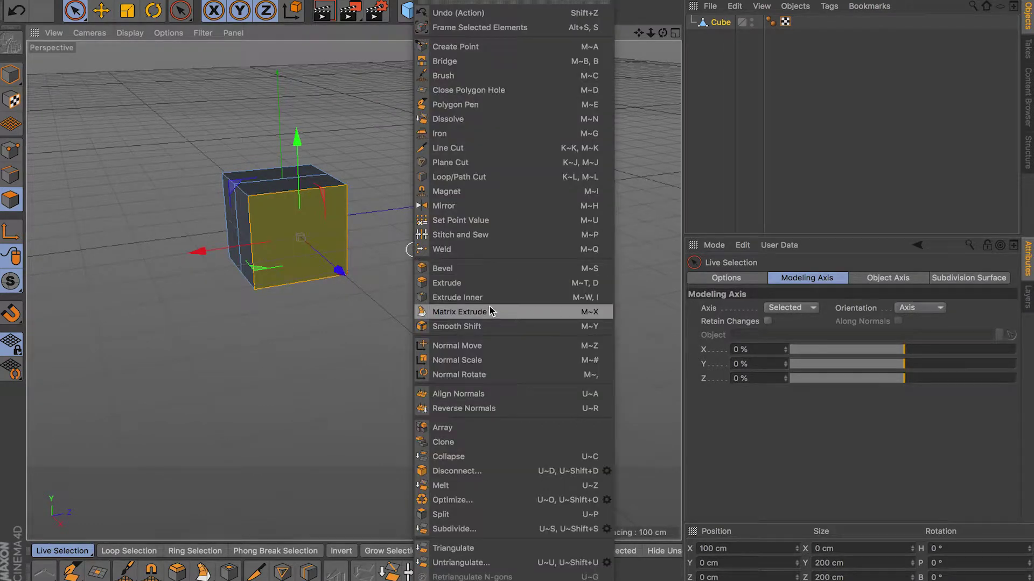
{"action": "left_click", "coordinate": [452, 314]}
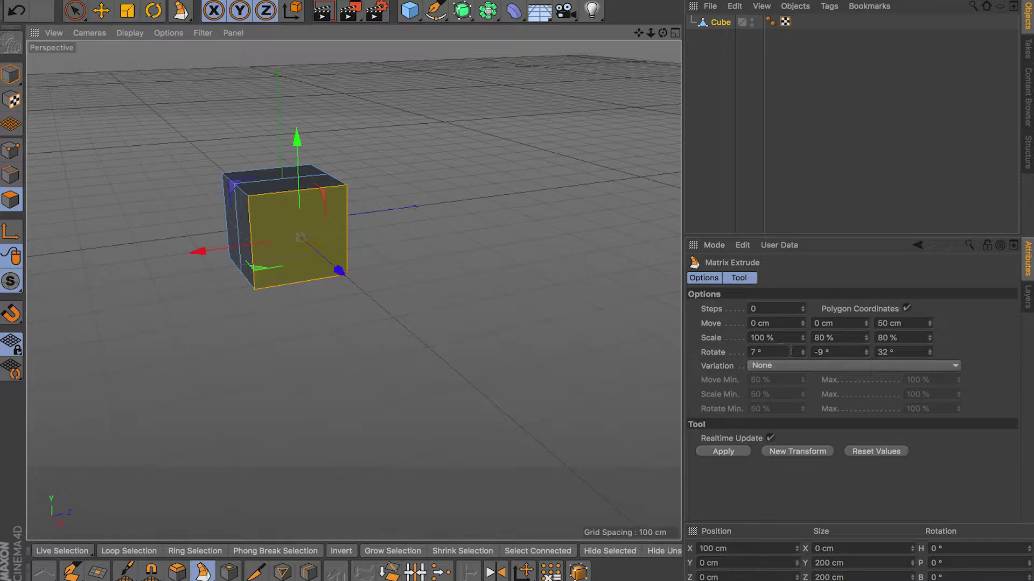
{"action": "left_click", "coordinate": [726, 455]}
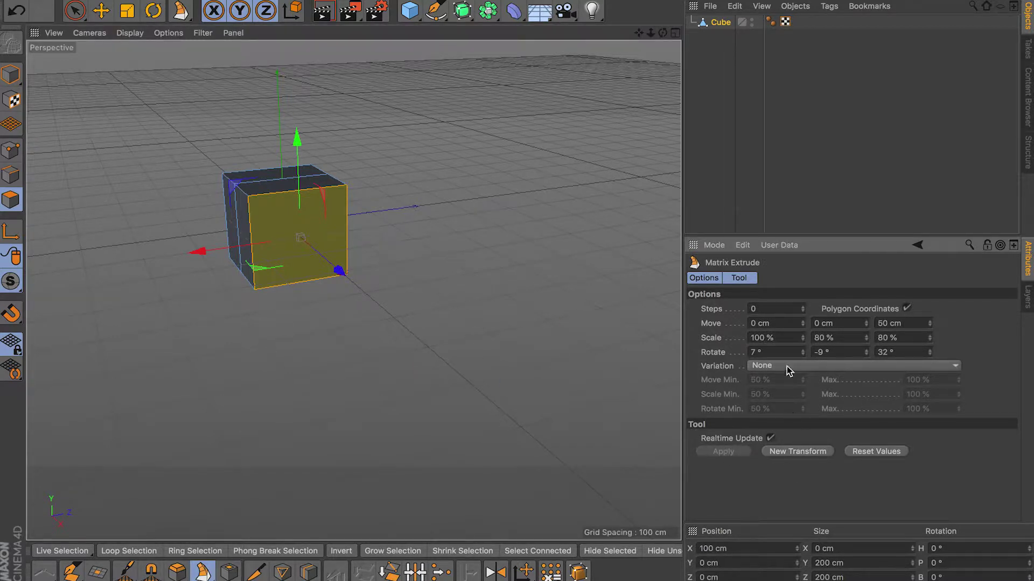
{"action": "left_click", "coordinate": [802, 307]}
{"action": "left_click", "coordinate": [802, 306]}
{"action": "left_click", "coordinate": [803, 307]}
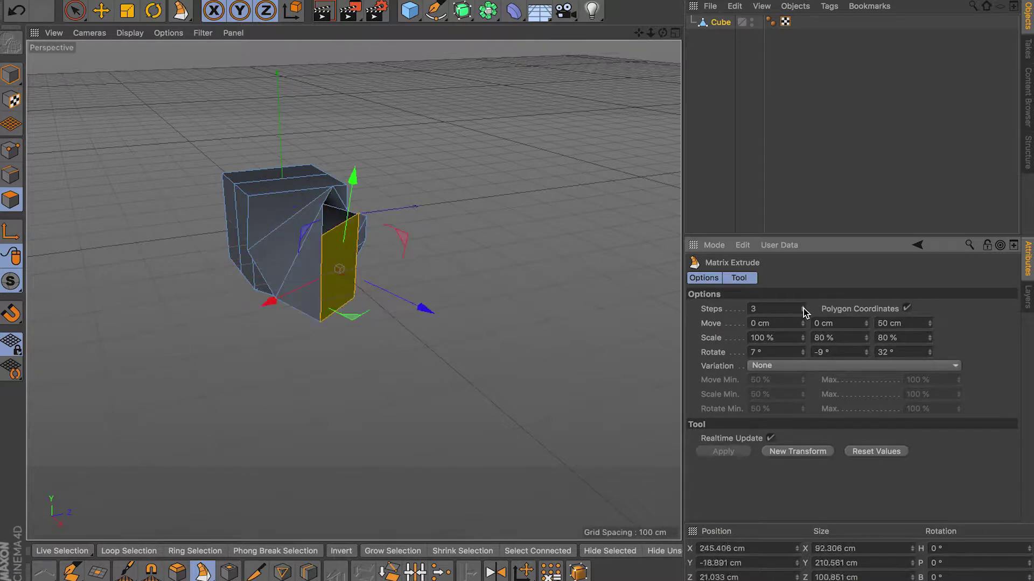
{"action": "left_click", "coordinate": [802, 307]}
{"action": "left_click", "coordinate": [802, 306]}
{"action": "left_click", "coordinate": [802, 306]}
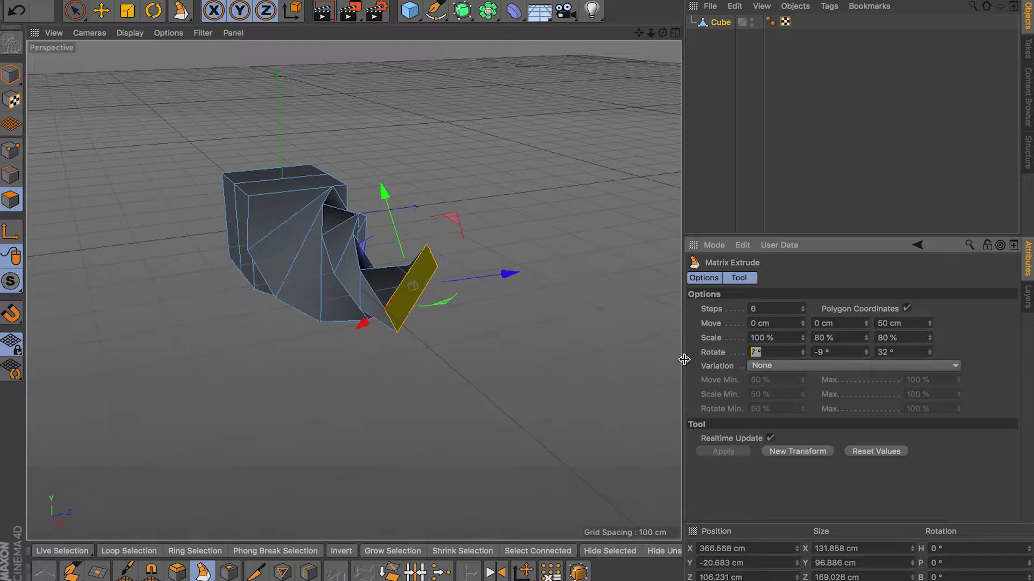
Set the Matrix Extrude's first and second rotation values to 0°
{"action": "type", "text": "0"}
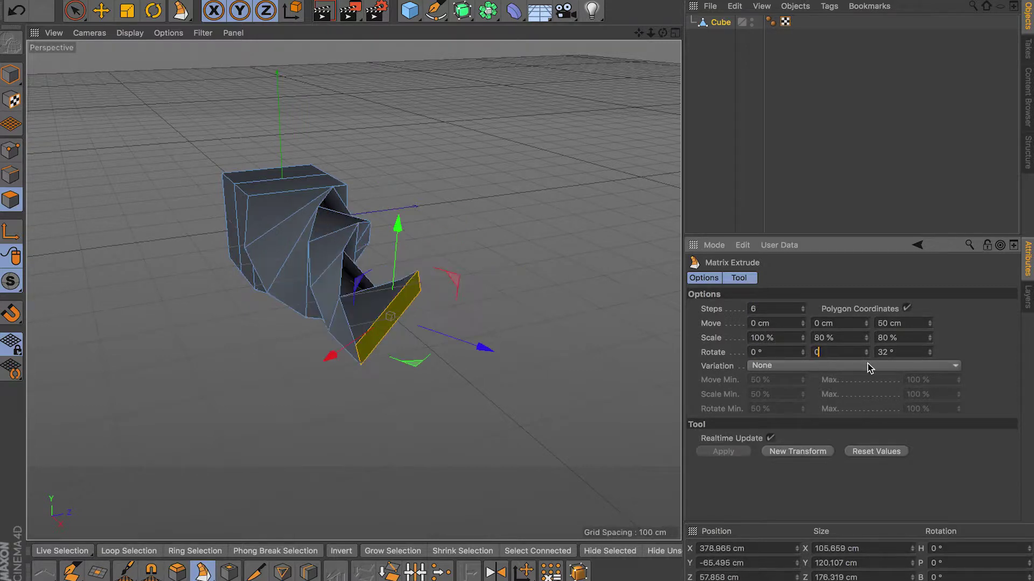
{"action": "key", "text": "Return"}
{"action": "key", "text": "0"}
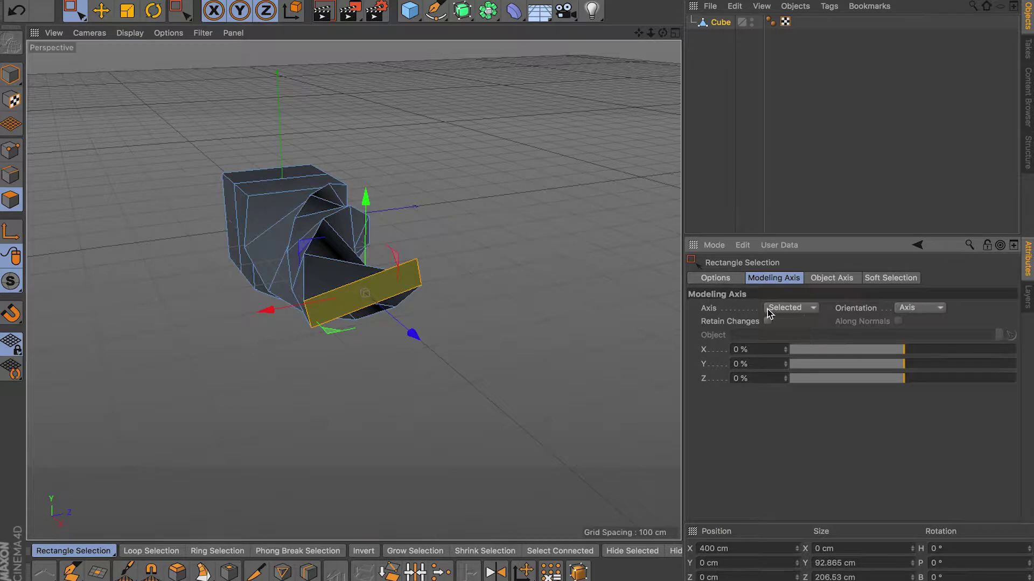
Switch to Live Selection and undo the Matrix Extrude back to the plain cube with its side polygon selected
{"action": "left_click", "coordinate": [74, 10]}
{"action": "left_click", "coordinate": [135, 27]}
{"action": "left_click", "coordinate": [452, 240]}
{"action": "key", "text": "ctrl+z"}
{"action": "key", "text": "ctrl+z"}
{"action": "key", "text": "ctrl+z"}
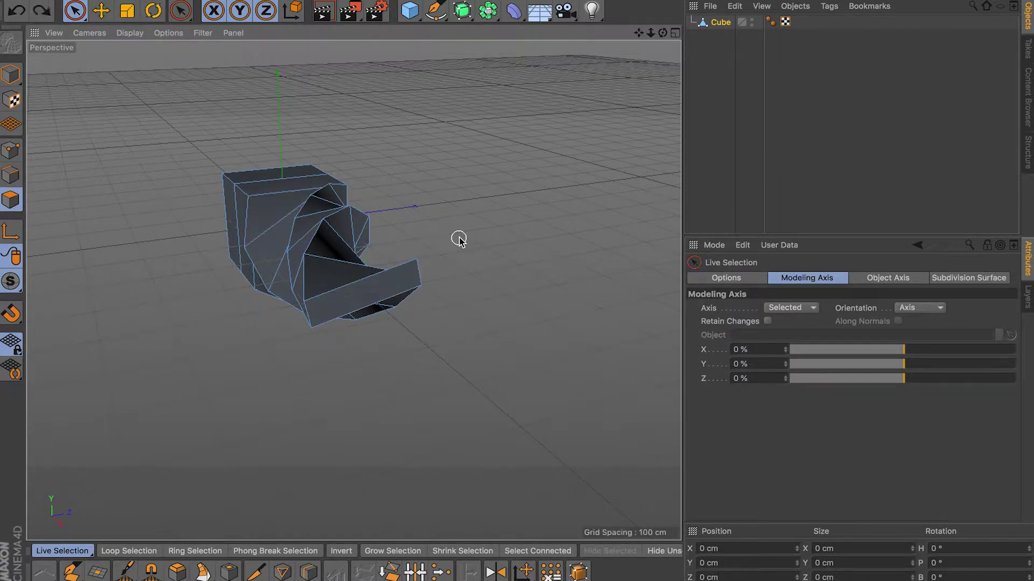
Apply Matrix Extrude to the side polygon again and set its third rotation value to 0°
{"action": "right_click", "coordinate": [496, 253]}
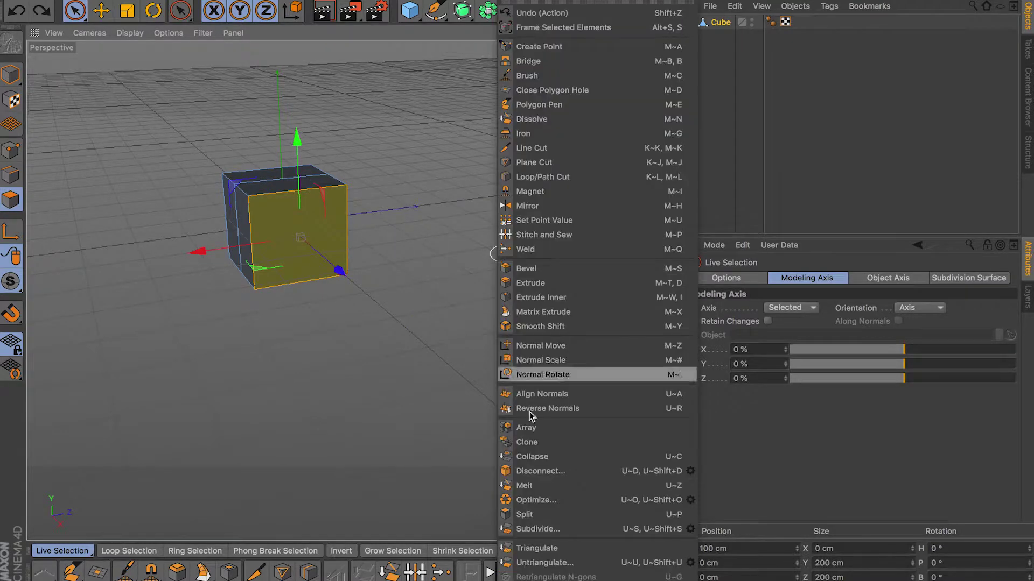
{"action": "left_click", "coordinate": [579, 312]}
{"action": "left_click_drag", "start_coordinate": [332, 233], "coordinate": [429, 265]}
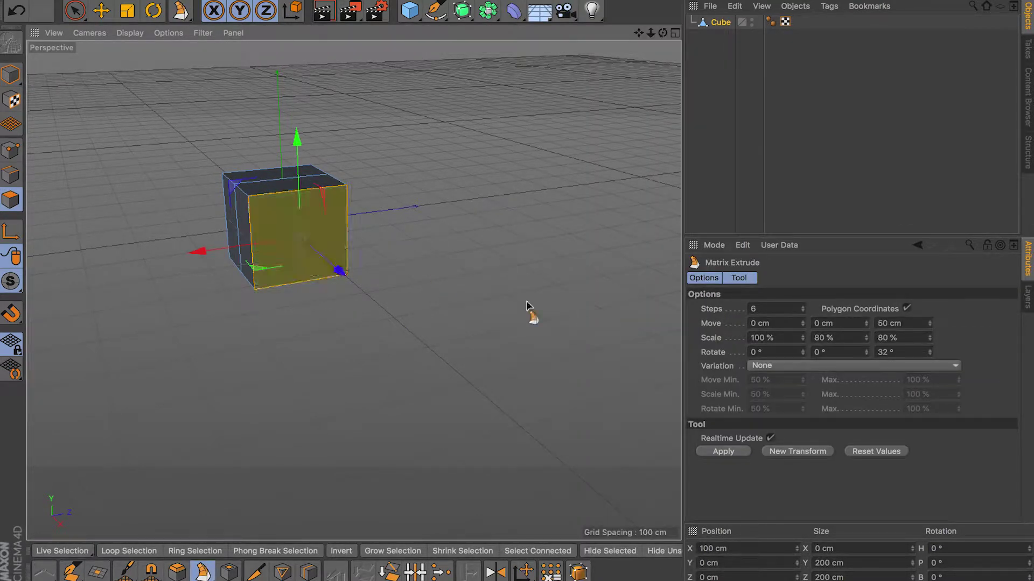
{"action": "left_click", "coordinate": [723, 452]}
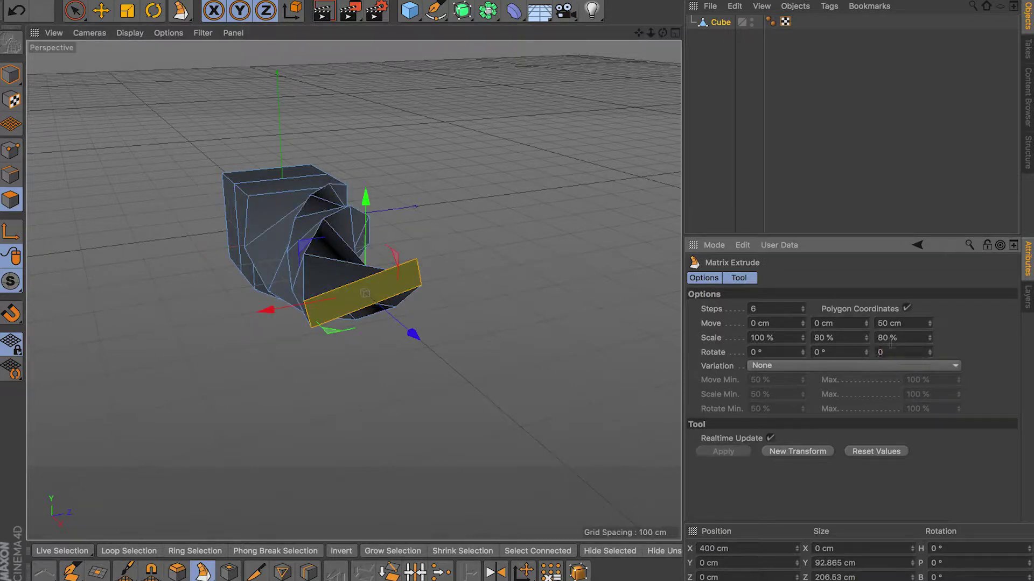
{"action": "key", "text": "Return"}
{"action": "left_click_drag", "start_coordinate": [231, 415], "coordinate": [298, 348], "text": "alt"}
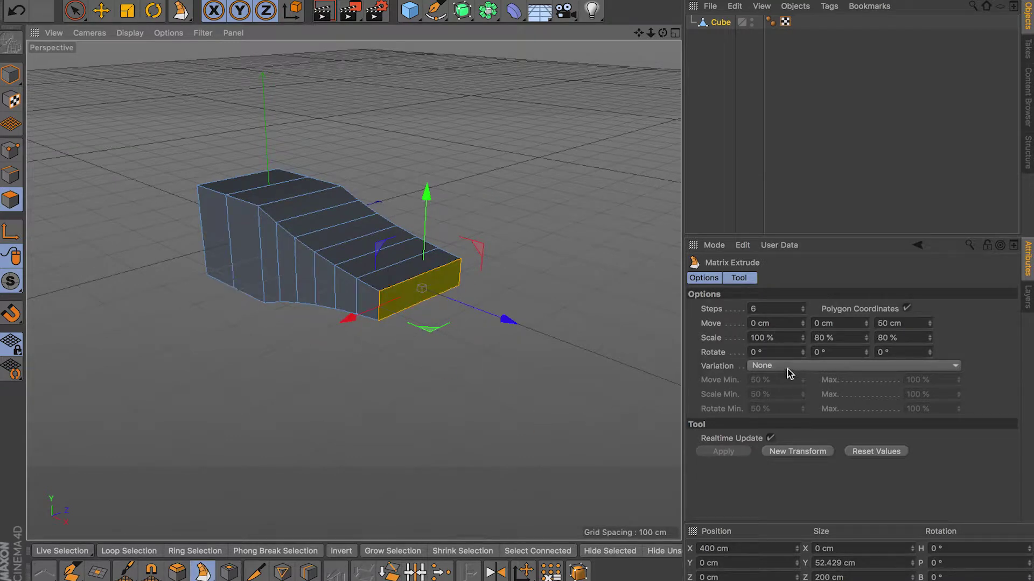
Reapply the Matrix Extrude with the first move value at -16.2 cm and the first scale value at 58 %
{"action": "mouse_move", "coordinate": [802, 323]}
{"action": "left_mouse_down"}
{"action": "mouse_move", "coordinate": [783, 324]}
{"action": "mouse_move", "coordinate": [813, 318]}
{"action": "left_mouse_up"}
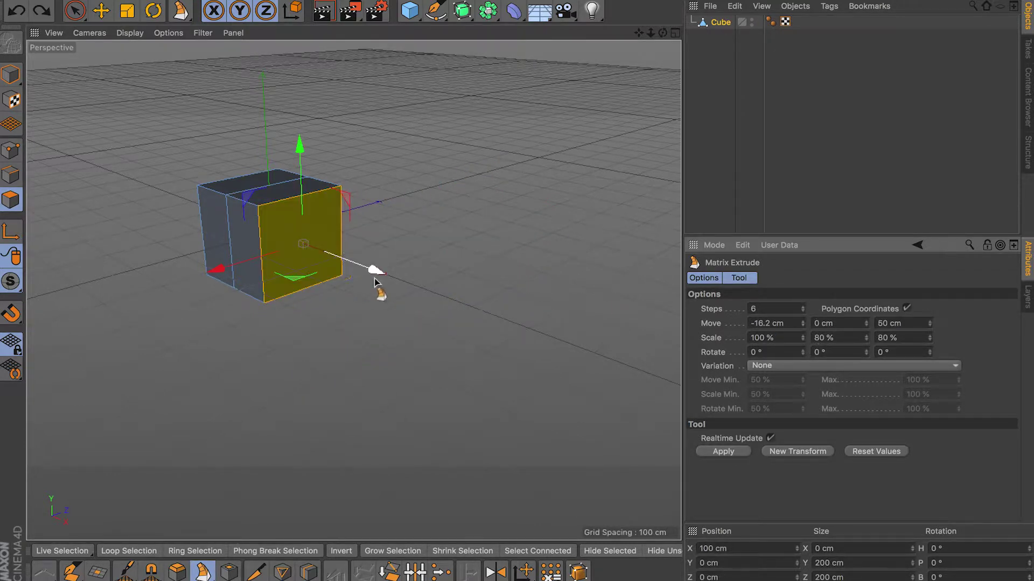
{"action": "left_click", "coordinate": [734, 455]}
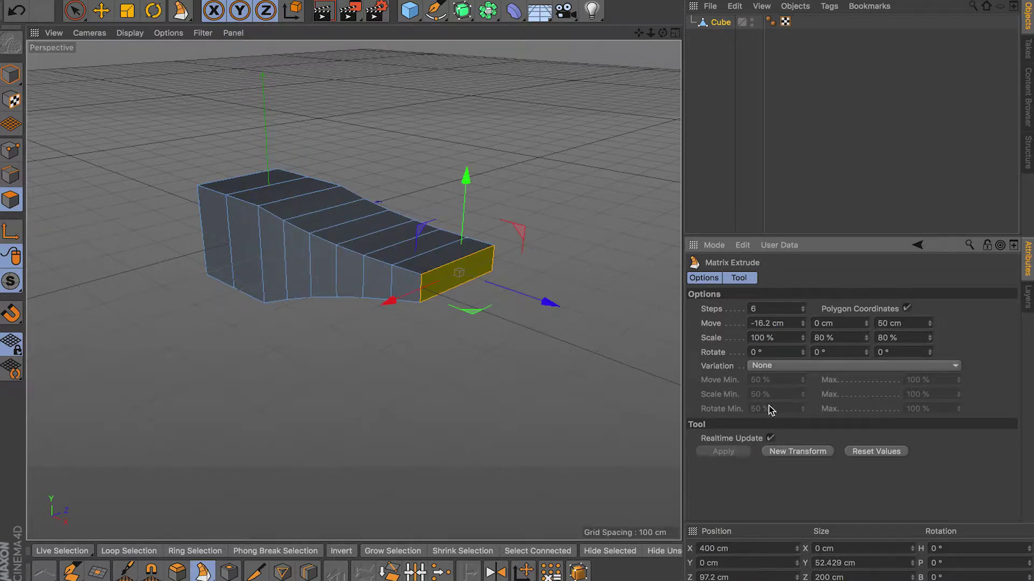
{"action": "left_click_drag", "start_coordinate": [802, 338], "coordinate": [827, 350]}
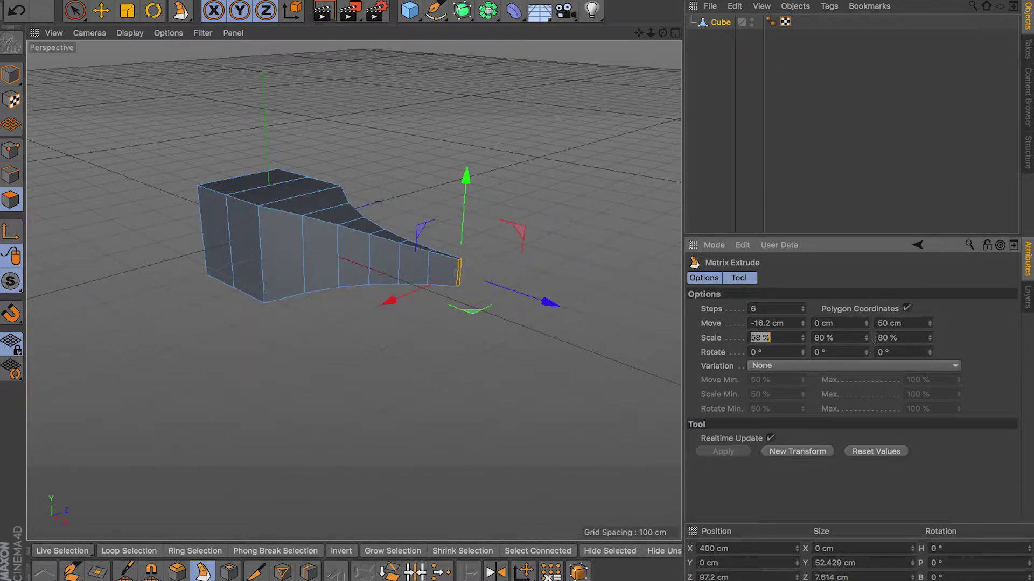
Try a first rotation value of -5° on the Matrix Extrude and undo the extrusion back to the plain cube
{"action": "mouse_move", "coordinate": [802, 353]}
{"action": "left_mouse_down"}
{"action": "mouse_move", "coordinate": [803, 328]}
{"action": "mouse_move", "coordinate": [803, 362]}
{"action": "mouse_move", "coordinate": [803, 352]}
{"action": "left_mouse_up"}
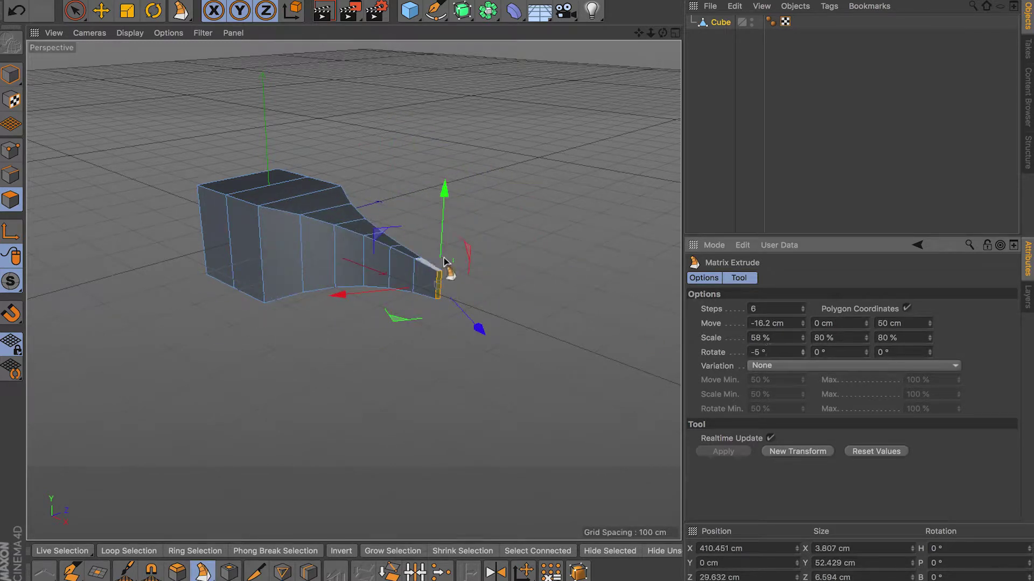
{"action": "key", "text": "ctrl+z"}
{"action": "left_click_drag", "start_coordinate": [487, 296], "coordinate": [560, 229], "text": "alt"}
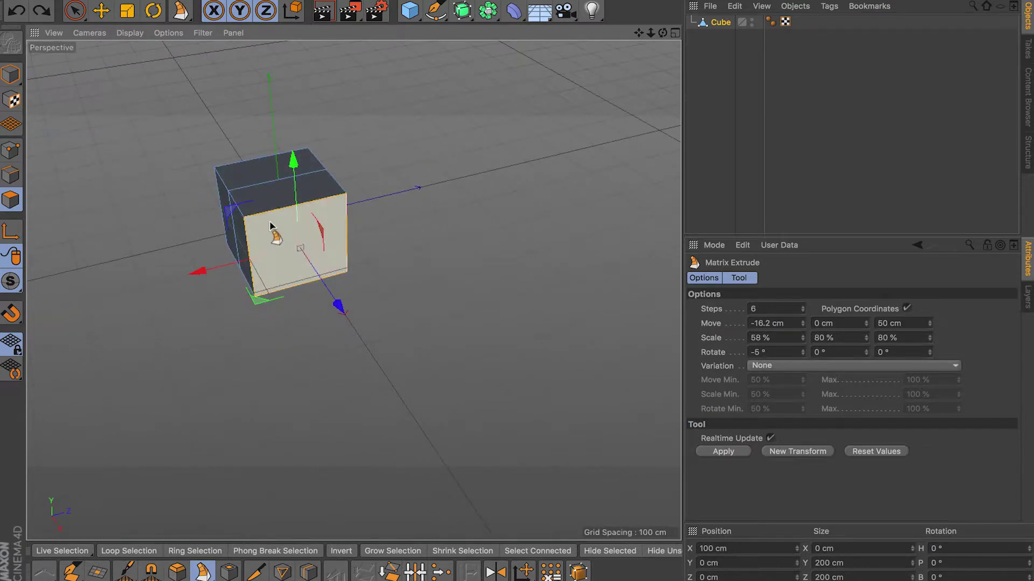
{"action": "left_click_drag", "start_coordinate": [359, 296], "coordinate": [323, 279], "text": "alt"}
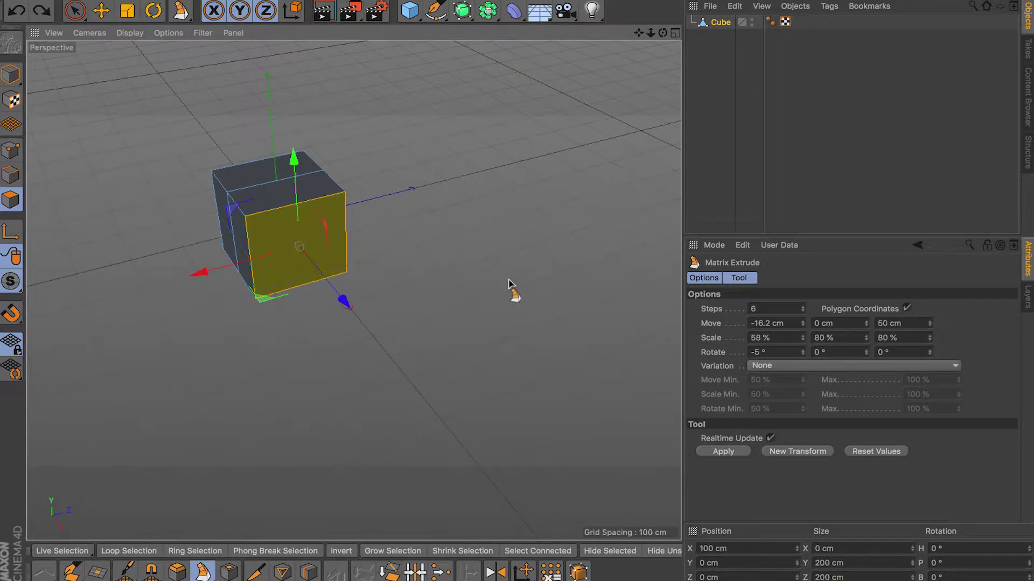
Reapply Matrix Extrude to the side polygon with the first move at 0 cm, all scale values at 100 % and first rotation at 0°
{"action": "left_click", "coordinate": [287, 270]}
{"action": "left_click_drag", "start_coordinate": [783, 356], "coordinate": [680, 350]}
{"action": "type", "text": "0"}
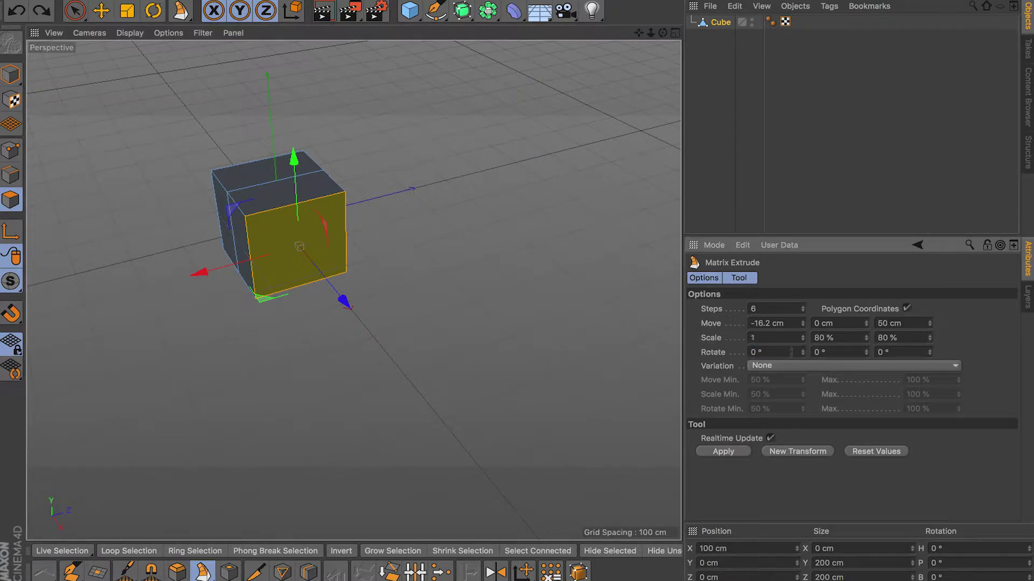
{"action": "left_click", "coordinate": [840, 338]}
{"action": "type", "text": "100"}
{"action": "key", "text": "Return"}
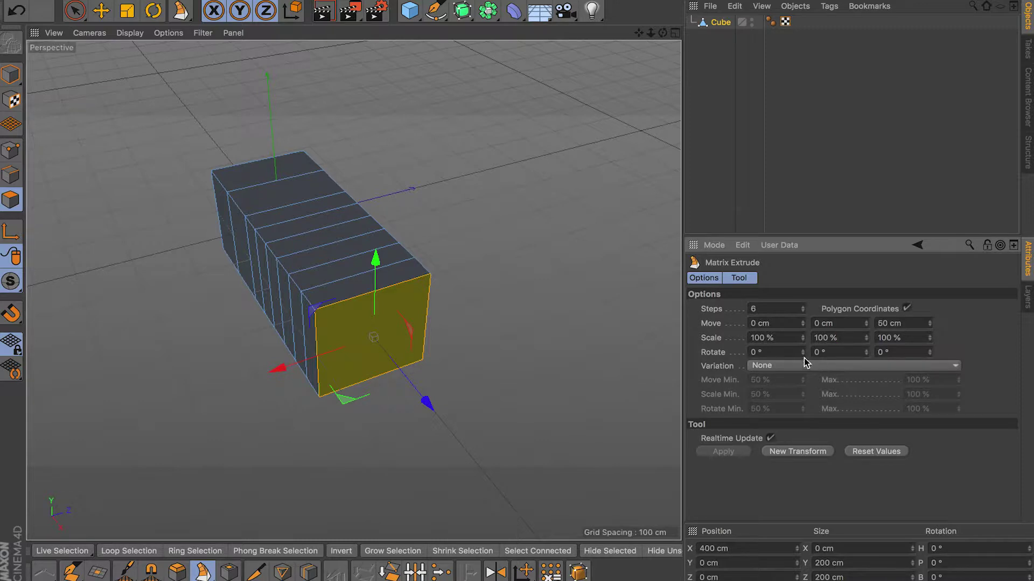
Set the Matrix Extrude's first rotation value to 25° and inspect the inner corner of the curved extrusion
{"action": "left_click_drag", "start_coordinate": [803, 354], "coordinate": [803, 347]}
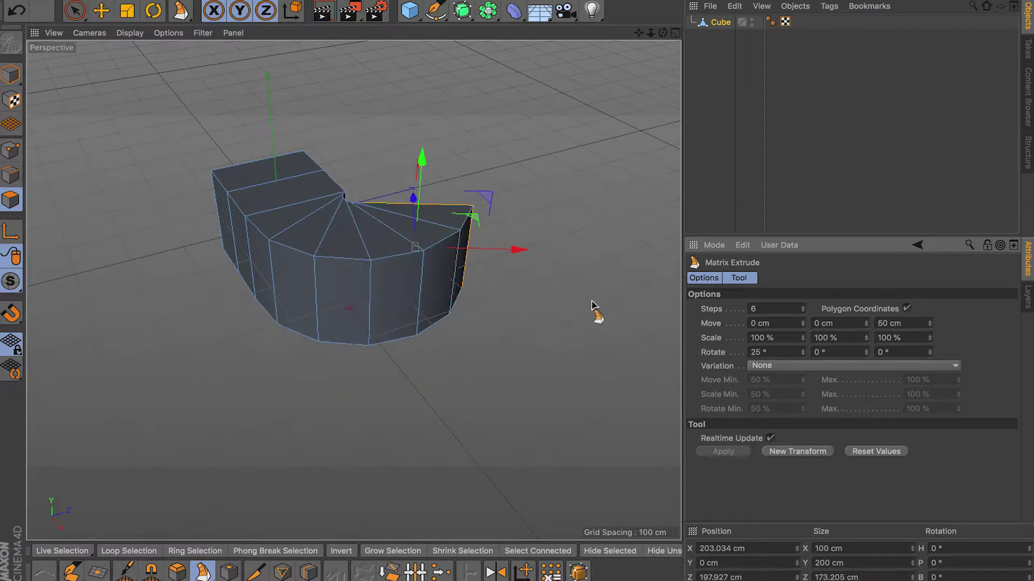
{"action": "left_click_drag", "start_coordinate": [469, 307], "coordinate": [668, 172], "text": "alt"}
{"action": "left_click_drag", "start_coordinate": [517, 387], "coordinate": [586, 173], "text": "alt"}
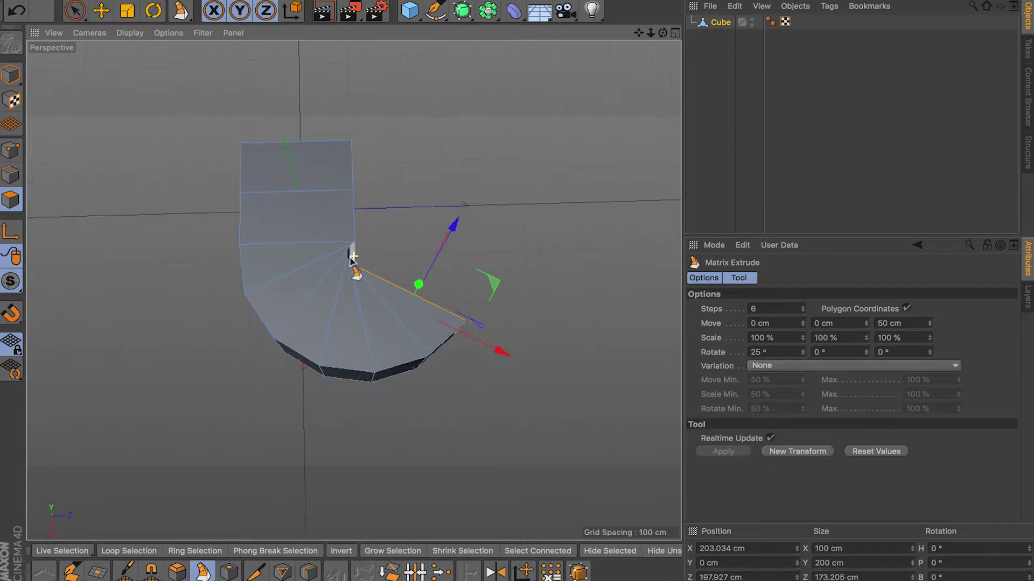
{"action": "scroll", "coordinate": [352, 258], "scroll_direction": "up", "scroll_amount": 5}
{"action": "left_click_drag", "start_coordinate": [429, 307], "coordinate": [549, 269], "text": "alt"}
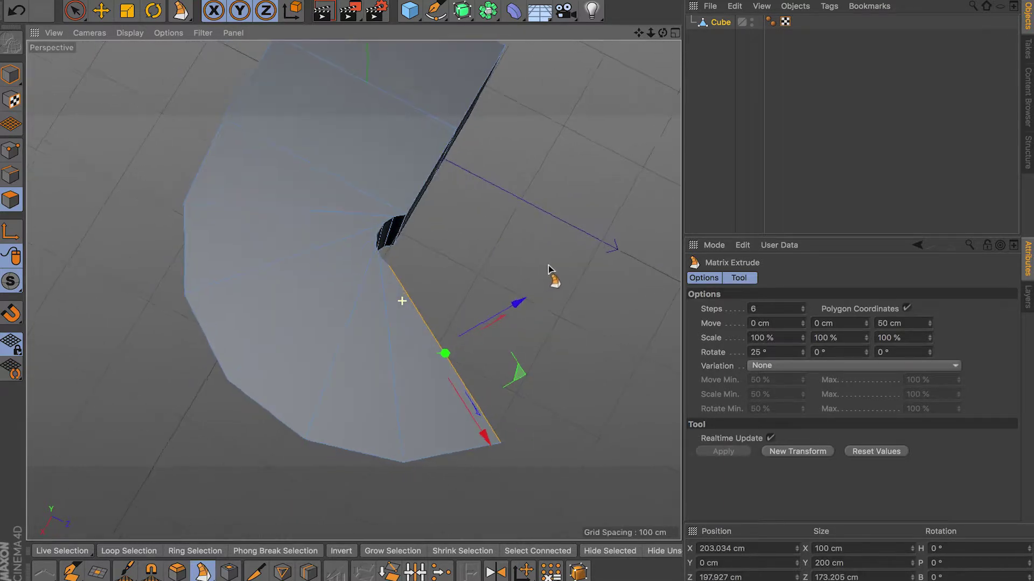
Undo the Matrix Extrude and move the cube's object axis sideways outside the cube, to about 229.5 cm in Z
{"action": "key", "text": "ctrl+z"}
{"action": "key", "text": "ctrl+z"}
{"action": "key", "text": "ctrl+z"}
{"action": "left_click_drag", "start_coordinate": [379, 322], "coordinate": [351, 426], "text": "alt"}
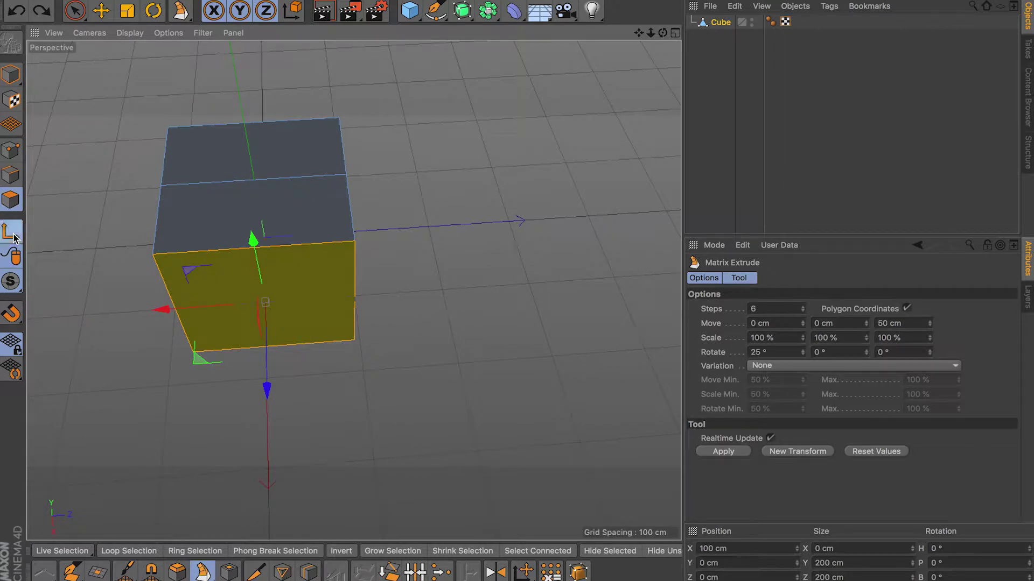
{"action": "left_click_drag", "start_coordinate": [159, 308], "coordinate": [477, 362]}
{"action": "scroll", "coordinate": [415, 344], "scroll_direction": "down", "scroll_amount": 8}
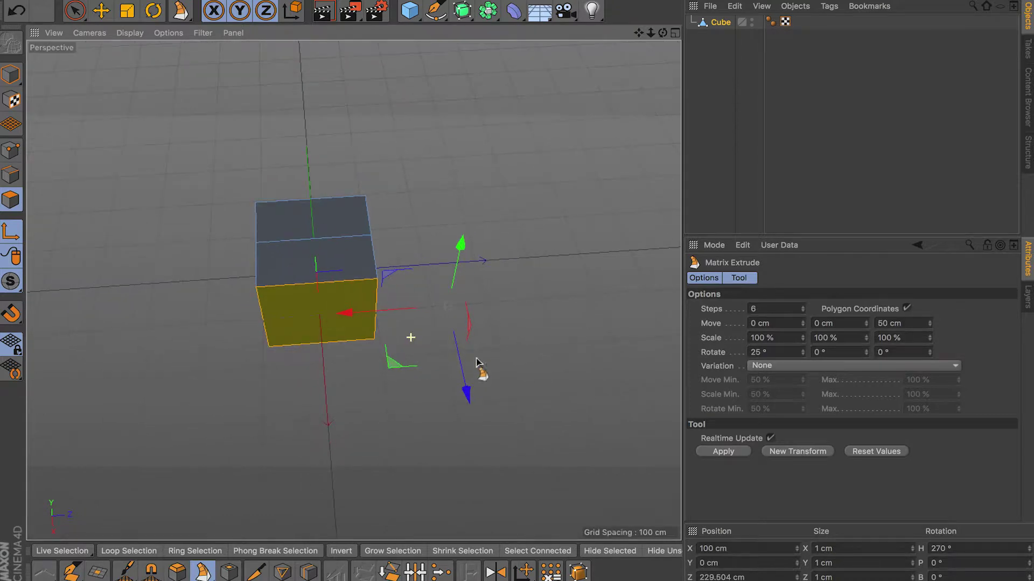
Apply Matrix Extrude with the moved axis, try a second move value of 17 cm, and undo the extrusion
{"action": "left_click", "coordinate": [728, 453]}
{"action": "left_click_drag", "start_coordinate": [503, 358], "coordinate": [630, 311], "text": "alt"}
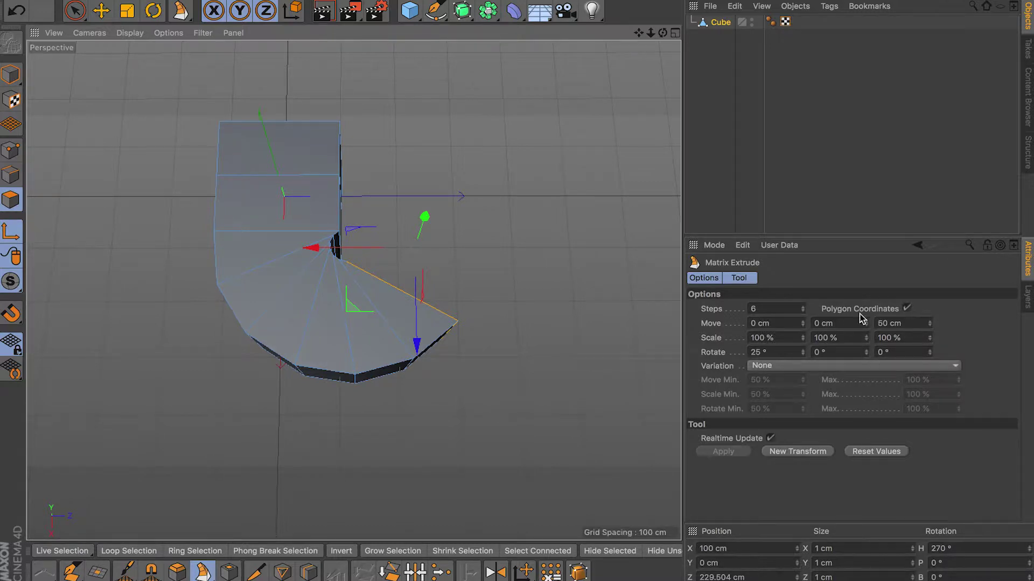
{"action": "left_click_drag", "start_coordinate": [860, 321], "coordinate": [888, 322]}
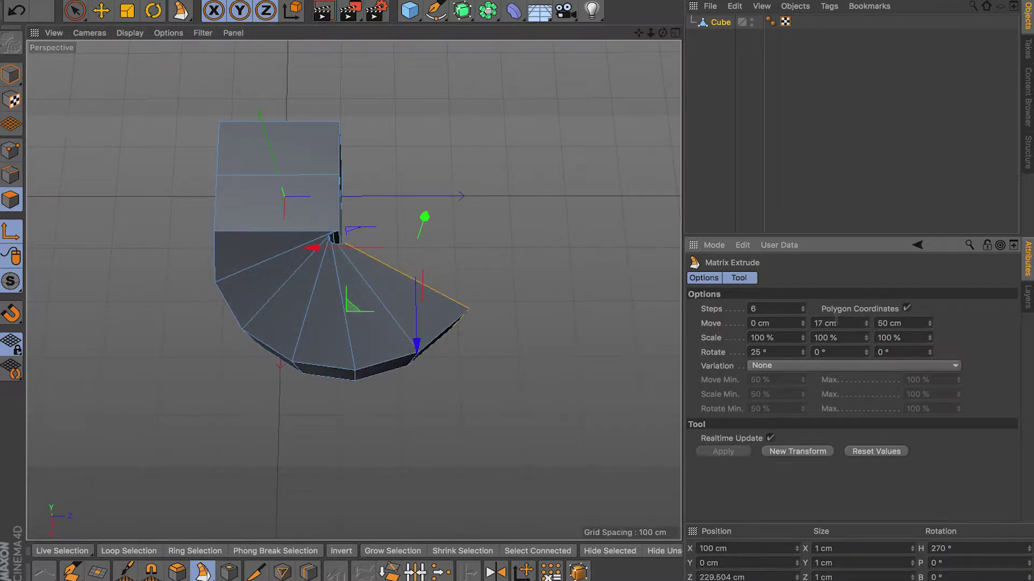
{"action": "key", "text": "ctrl+z"}
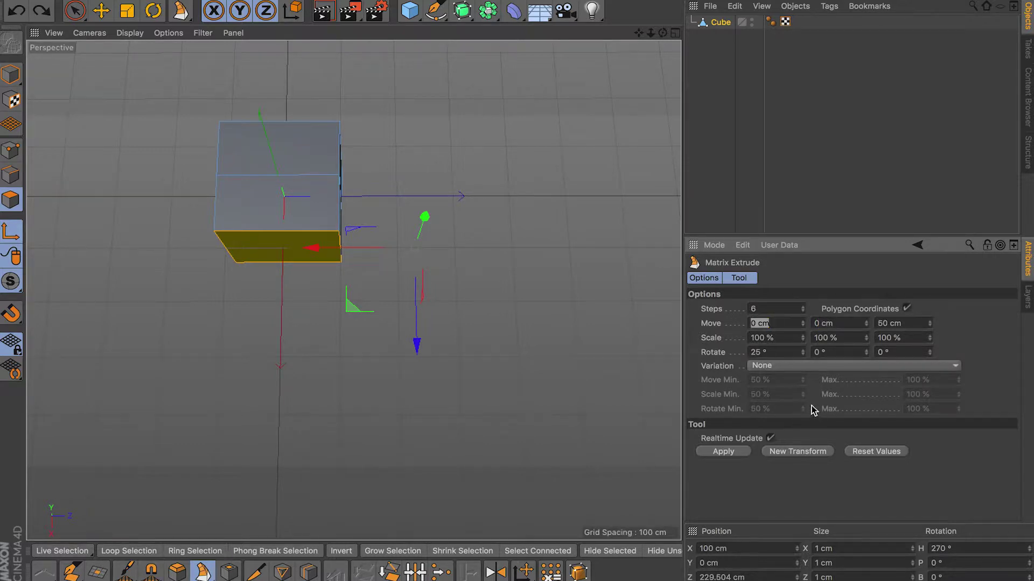
Reapply Matrix Extrude to the selected polygon with the first move value at -10 cm
{"action": "left_click", "coordinate": [726, 454]}
{"action": "mouse_move", "coordinate": [804, 327]}
{"action": "left_mouse_down"}
{"action": "mouse_move", "coordinate": [787, 328]}
{"action": "mouse_move", "coordinate": [805, 330]}
{"action": "left_mouse_up"}
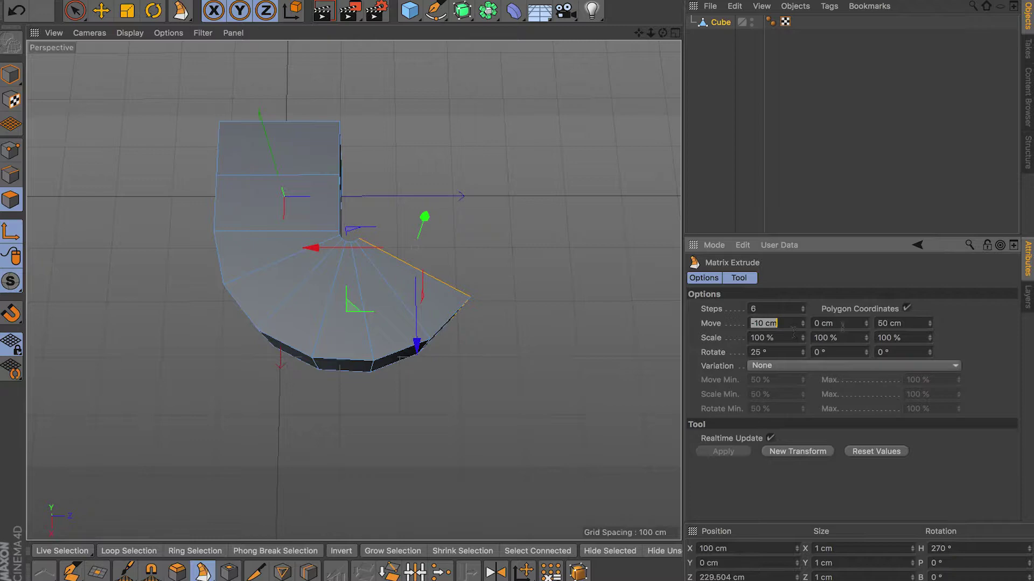
{"action": "scroll", "coordinate": [307, 250], "scroll_direction": "up", "scroll_amount": 5}
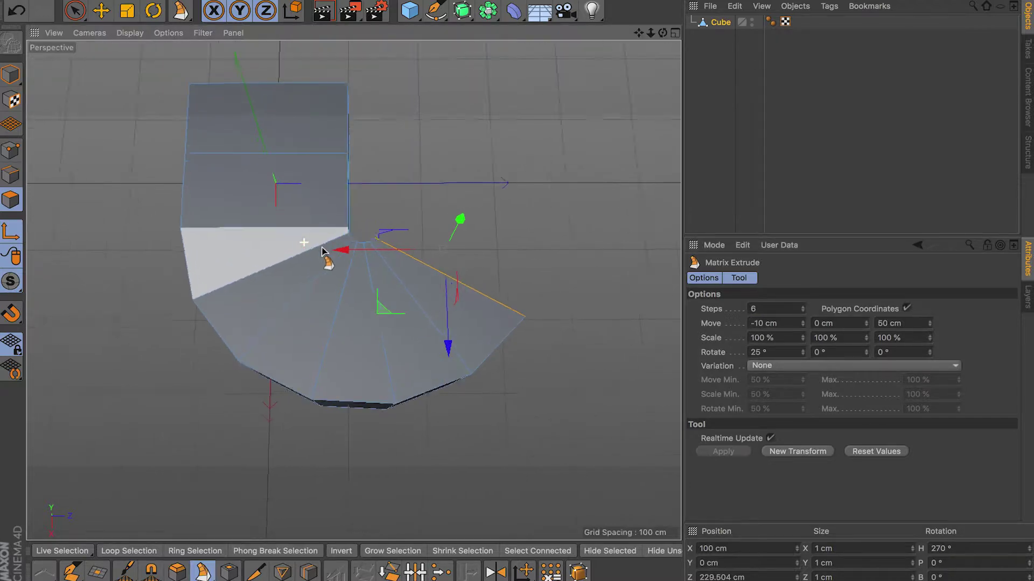
{"action": "left_click_drag", "start_coordinate": [334, 255], "coordinate": [594, 437], "text": "alt"}
Raise the Matrix Extrude's step count to 11 so that the extrusion curls almost full circle
{"action": "left_click", "coordinate": [803, 311]}
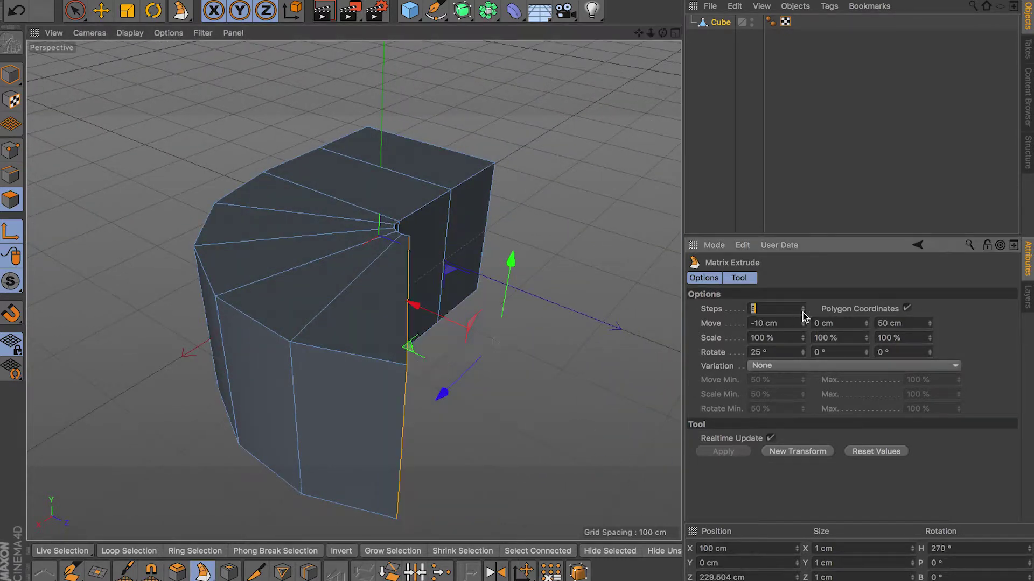
{"action": "left_click", "coordinate": [803, 311]}
{"action": "left_click", "coordinate": [803, 309]}
{"action": "left_click", "coordinate": [803, 309]}
{"action": "left_click", "coordinate": [803, 309]}
{"action": "left_click", "coordinate": [803, 309]}
{"action": "left_click", "coordinate": [803, 309]}
{"action": "left_click", "coordinate": [803, 309]}
{"action": "left_click", "coordinate": [803, 309]}
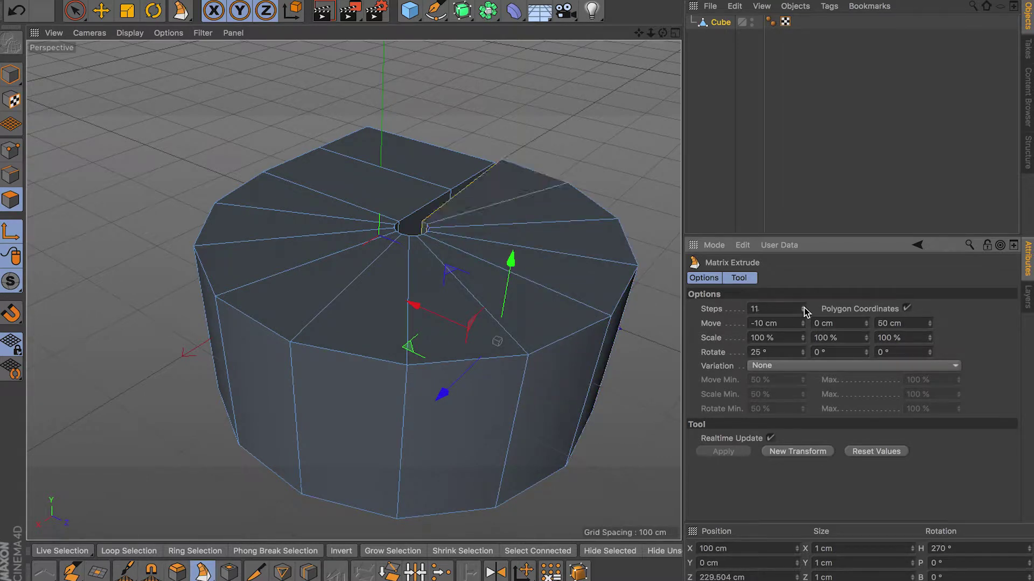
Reduce the Matrix Extrude's step count to 1
{"action": "left_click", "coordinate": [803, 312]}
{"action": "left_click", "coordinate": [803, 311]}
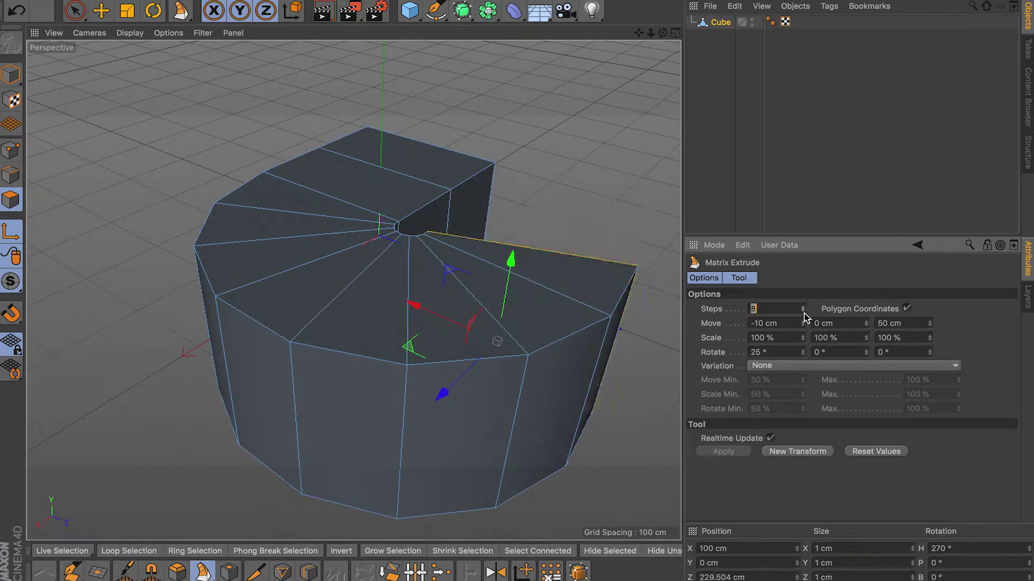
{"action": "left_click", "coordinate": [803, 311]}
{"action": "left_click", "coordinate": [803, 311]}
{"action": "left_click", "coordinate": [803, 311]}
{"action": "left_click", "coordinate": [804, 312]}
{"action": "left_click", "coordinate": [803, 311]}
{"action": "left_click", "coordinate": [803, 311]}
{"action": "left_click", "coordinate": [803, 311]}
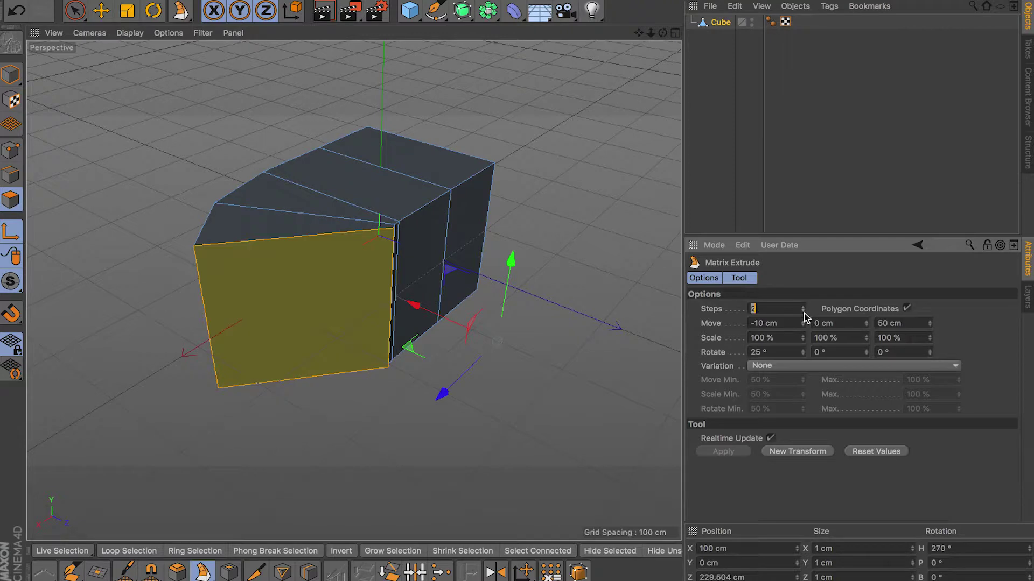
{"action": "left_click", "coordinate": [803, 311]}
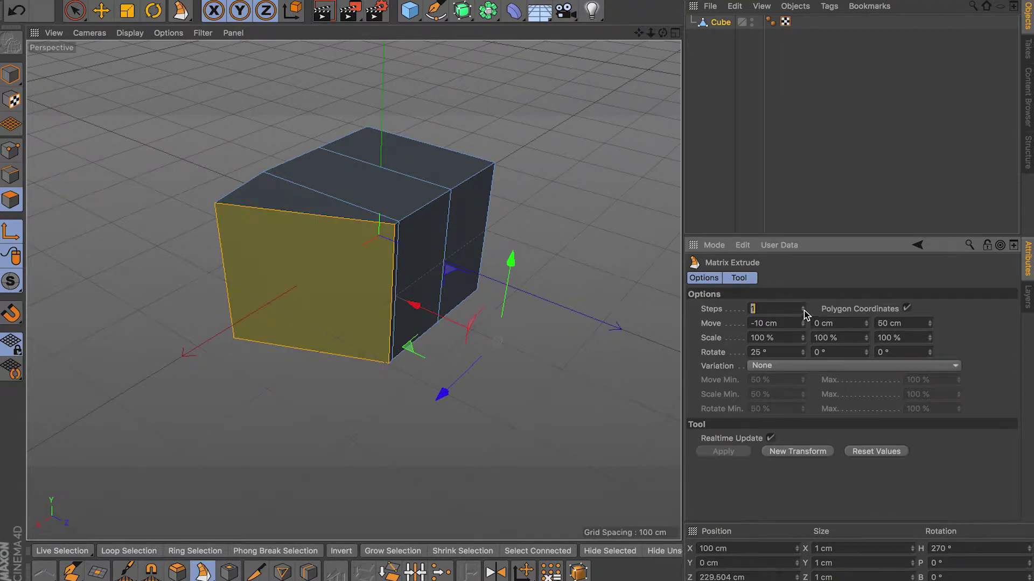
Set the Matrix Extrude's step count to 4
{"action": "left_click", "coordinate": [803, 309]}
{"action": "left_click", "coordinate": [803, 309]}
{"action": "left_click", "coordinate": [803, 309]}
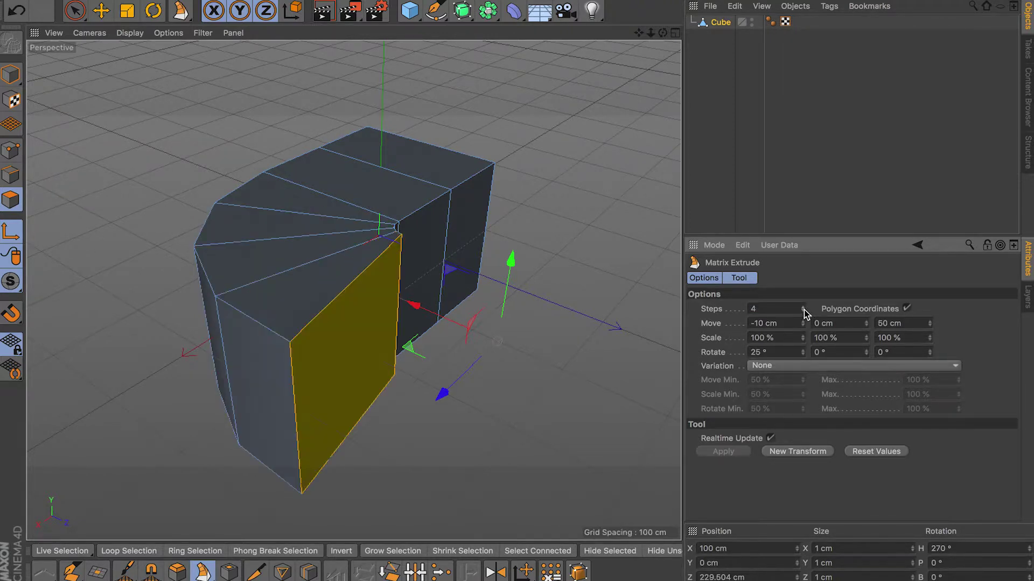
{"action": "left_click", "coordinate": [804, 309]}
{"action": "left_click", "coordinate": [803, 311]}
{"action": "left_click_drag", "start_coordinate": [619, 366], "coordinate": [476, 344], "text": "alt"}
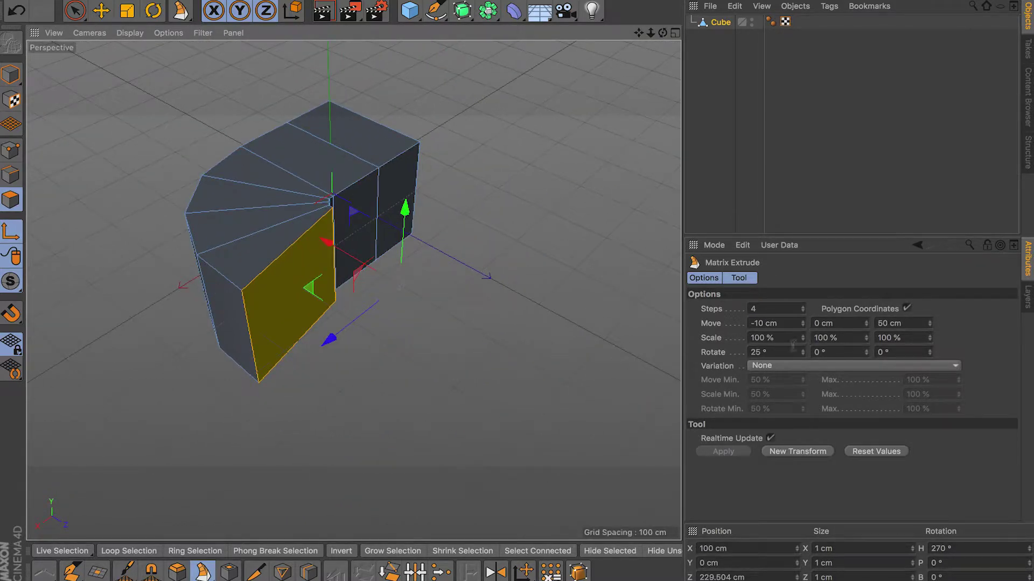
Try Matrix Extrude scale values of 56 % and 74 % for the first two axes and undo the extrusion
{"action": "left_click_drag", "start_coordinate": [803, 338], "coordinate": [866, 355]}
{"action": "left_click_drag", "start_coordinate": [522, 311], "coordinate": [478, 212], "text": "alt"}
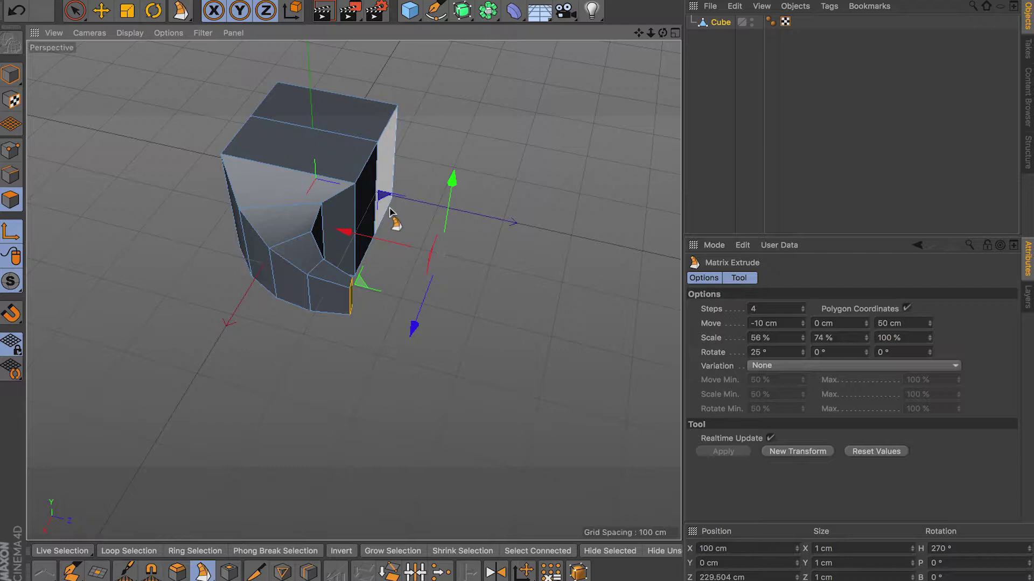
{"action": "key", "text": "ctrl+z"}
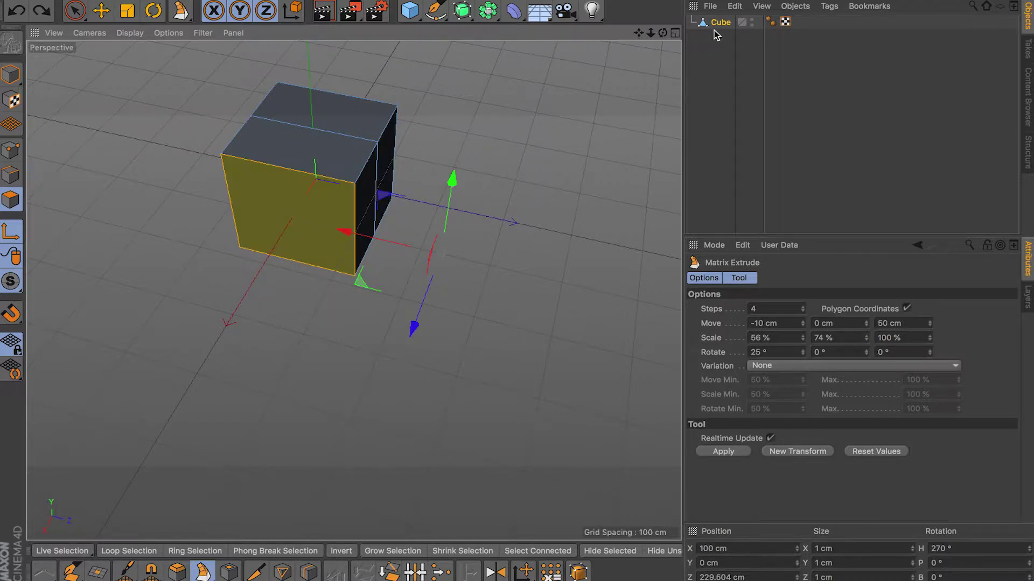
{"action": "right_click", "coordinate": [311, 201]}
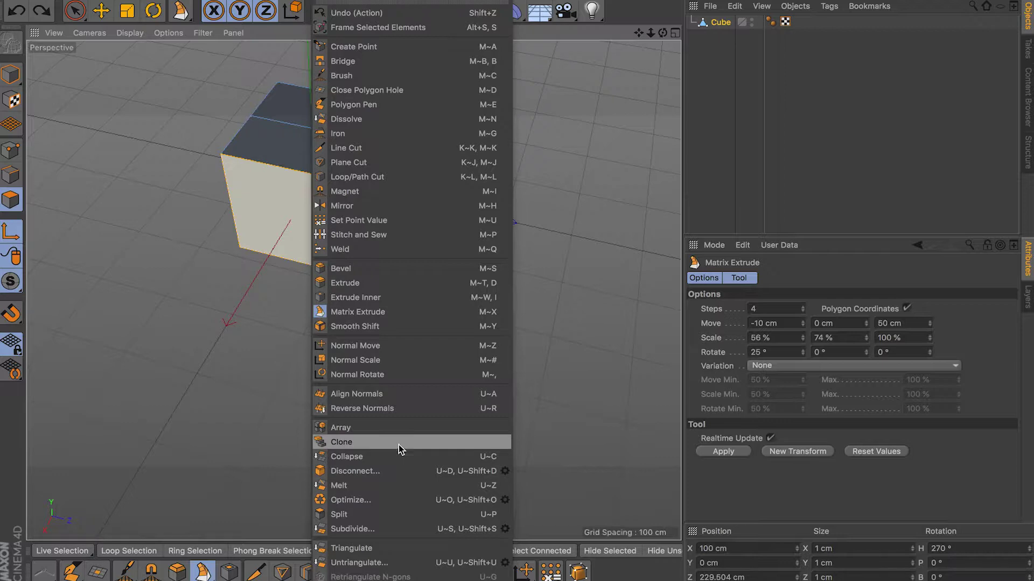
{"action": "left_click", "coordinate": [587, 294]}
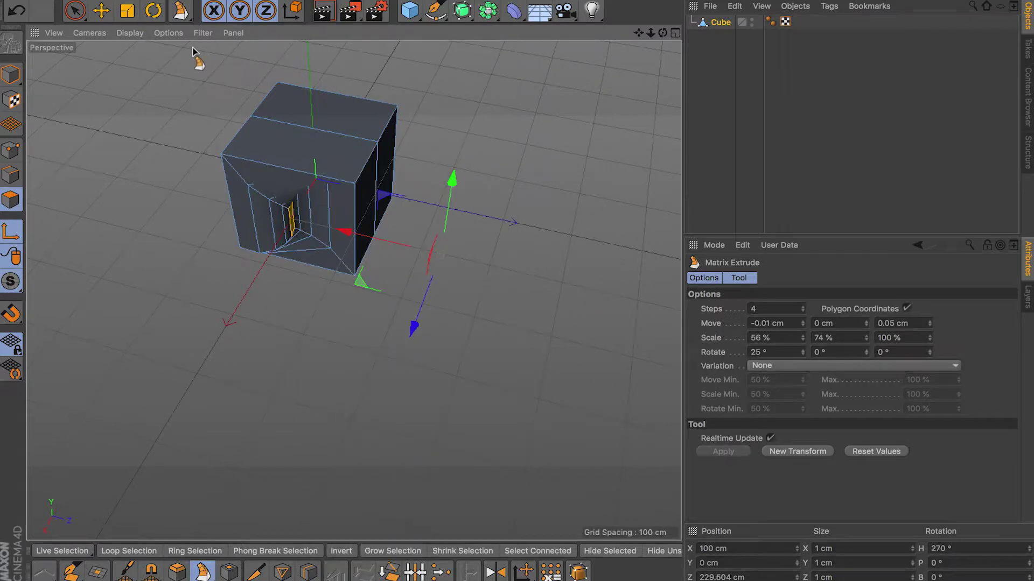
{"action": "key", "text": "ctrl+z"}
Replace the cube with a cylinder primitive and convert it to an editable polygon object
{"action": "left_click", "coordinate": [720, 38]}
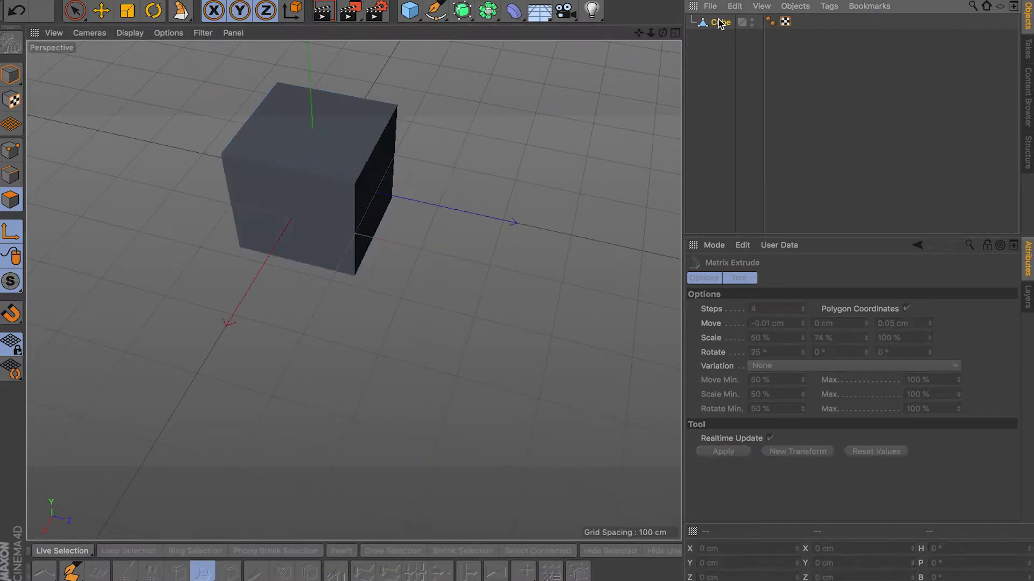
{"action": "left_click", "coordinate": [719, 22]}
{"action": "key", "text": "Delete"}
{"action": "left_click_drag", "start_coordinate": [401, 12], "coordinate": [703, 38]}
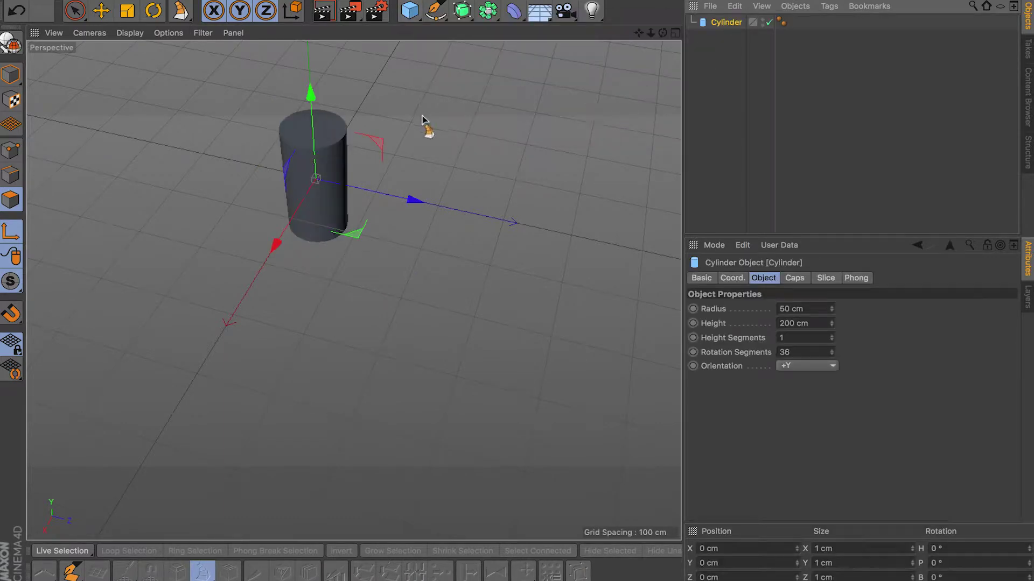
{"action": "key", "text": "c"}
{"action": "left_click_drag", "start_coordinate": [350, 155], "coordinate": [374, 173], "text": "alt"}
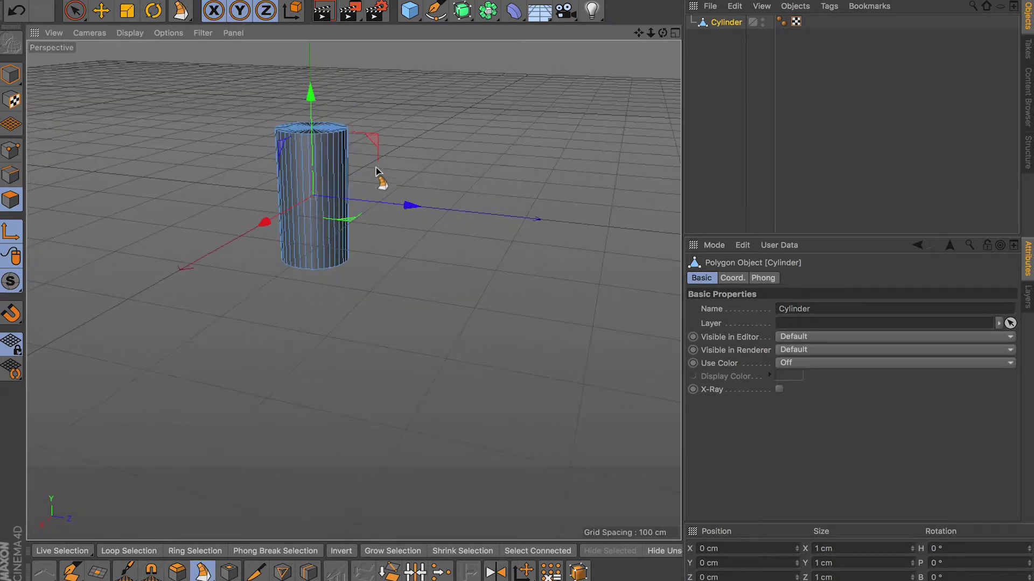
Select all the cylinder's polygons with Rectangle Selection and scale them down along Y to a height of about 33.8 cm
{"action": "left_click_drag", "start_coordinate": [74, 10], "coordinate": [162, 56]}
{"action": "left_click_drag", "start_coordinate": [360, 247], "coordinate": [431, 325]}
{"action": "key", "text": "t"}
{"action": "left_click_drag", "start_coordinate": [308, 124], "coordinate": [327, 193]}
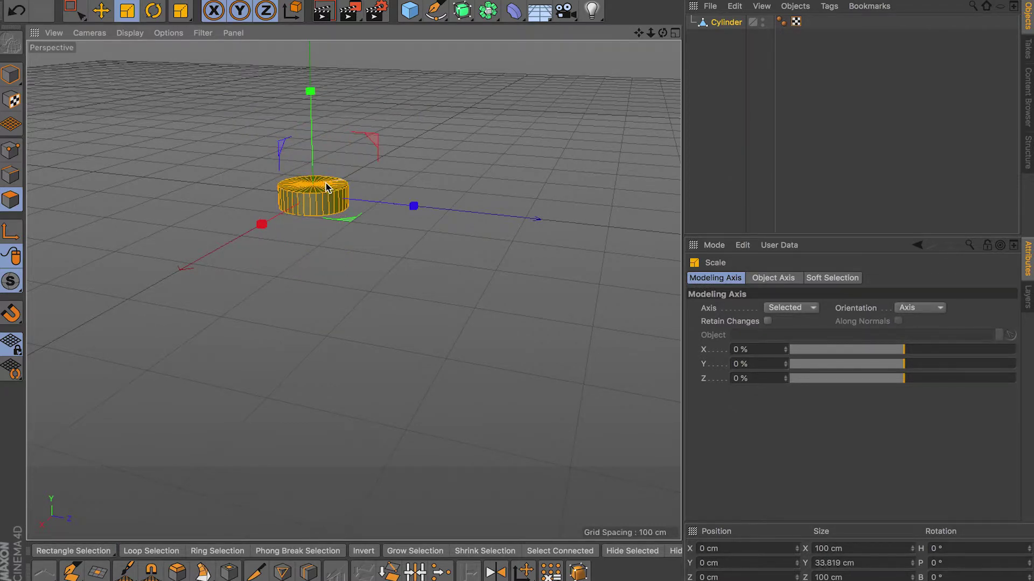
{"action": "scroll", "coordinate": [321, 202], "scroll_direction": "up", "scroll_amount": 8}
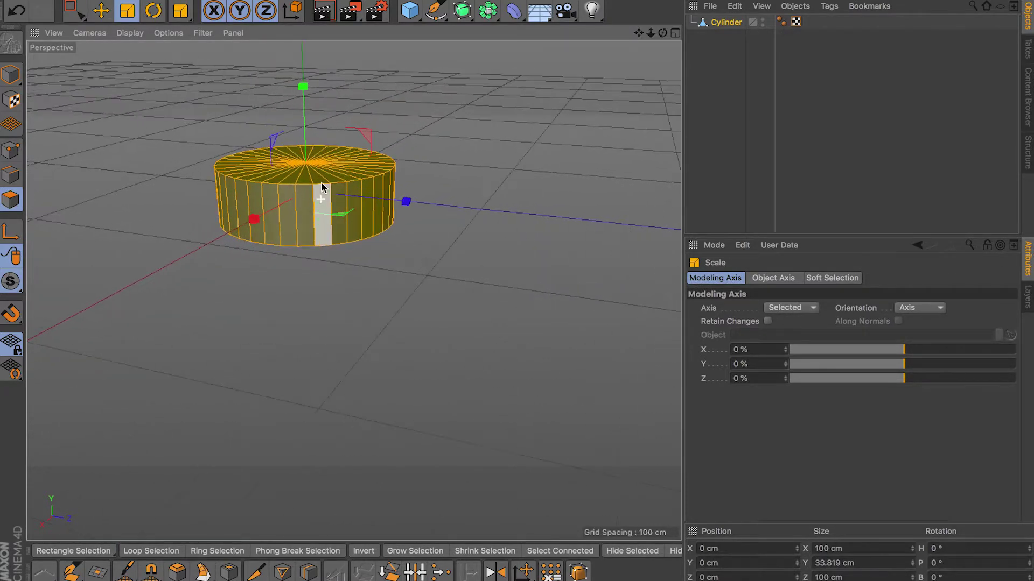
{"action": "left_click_drag", "start_coordinate": [322, 187], "coordinate": [360, 187], "text": "alt"}
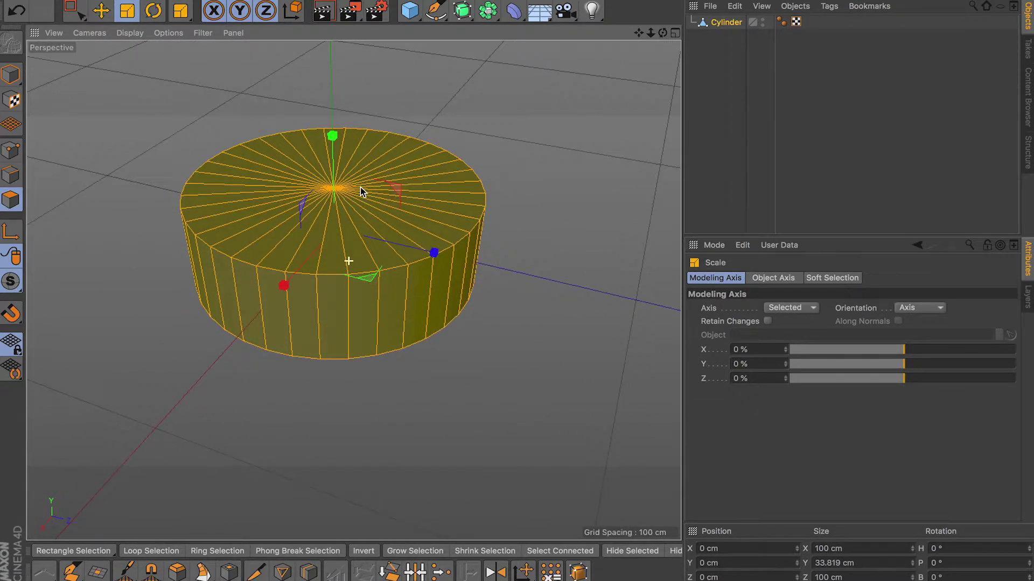
Clear the polygon selection and make a Loop/Path Cut around the cylinder's side at about 45.5 % offset
{"action": "left_click", "coordinate": [724, 28]}
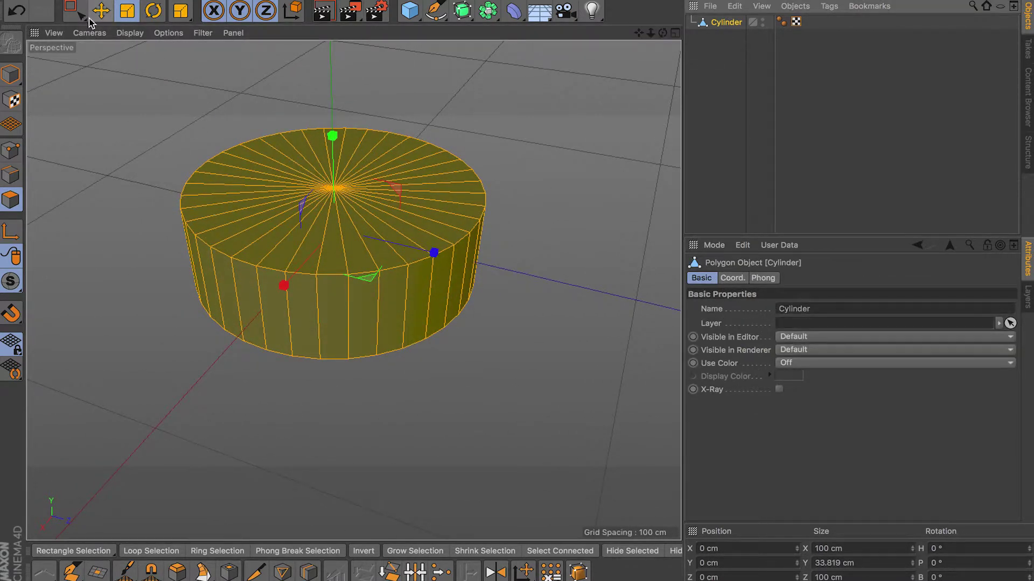
{"action": "right_click", "coordinate": [115, 112]}
{"action": "left_click", "coordinate": [111, 516]}
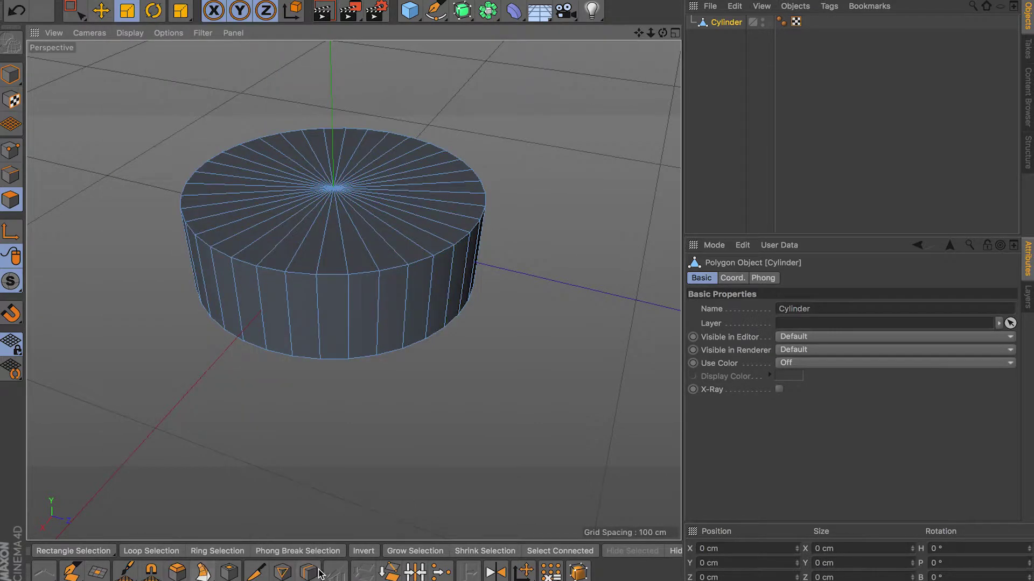
{"action": "left_click", "coordinate": [309, 571]}
{"action": "left_click", "coordinate": [319, 315]}
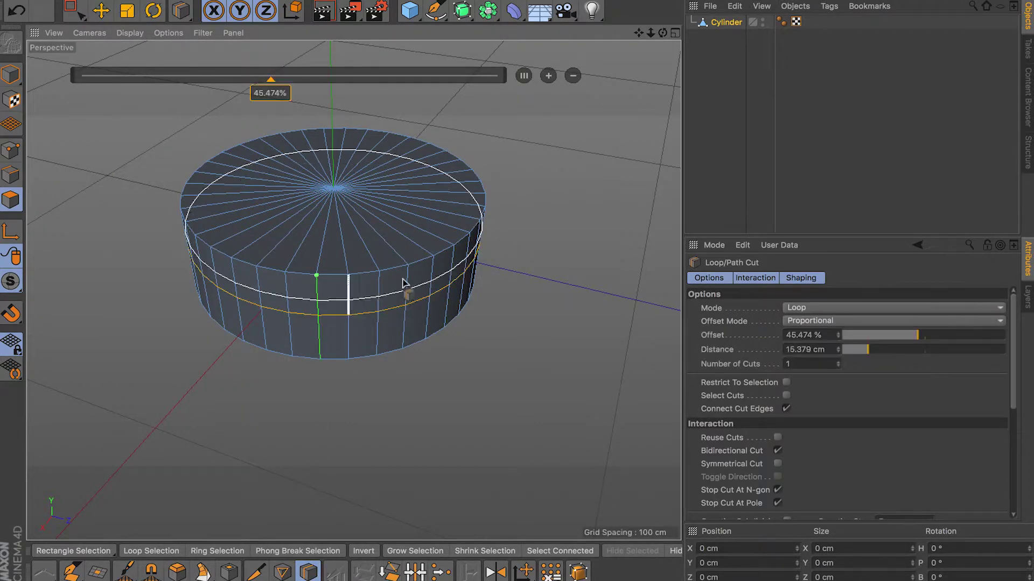
Centre the loop cut around the cylinder's side at 50 % offset and switch to Rectangle Selection
{"action": "left_click", "coordinate": [525, 76]}
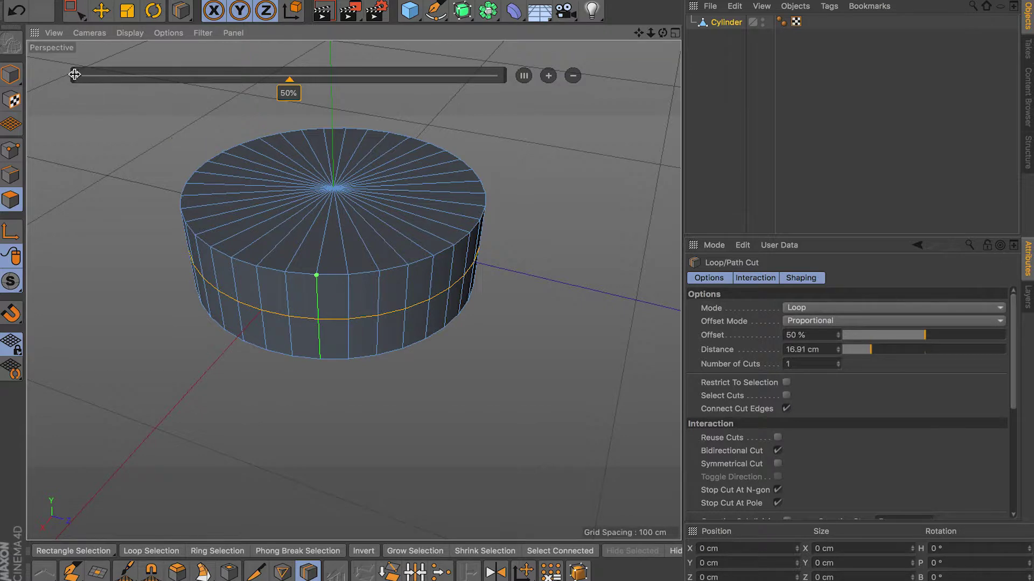
{"action": "left_click", "coordinate": [76, 21]}
{"action": "left_click", "coordinate": [140, 54]}
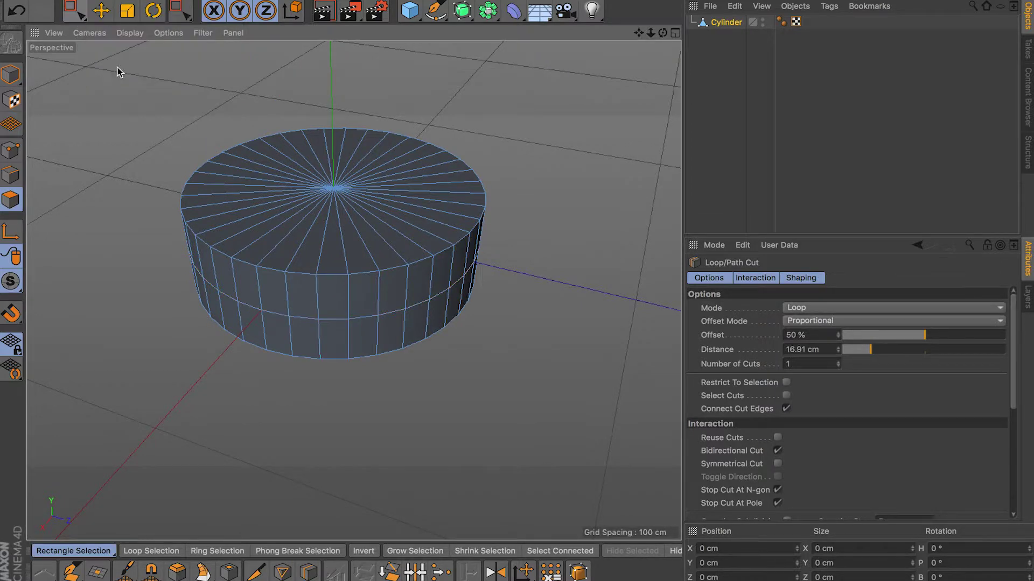
Select all of the cylinder's points in point mode with Rectangle Selection
{"action": "left_click", "coordinate": [12, 151]}
{"action": "left_click_drag", "start_coordinate": [157, 64], "coordinate": [663, 484]}
{"action": "right_click", "coordinate": [559, 361]}
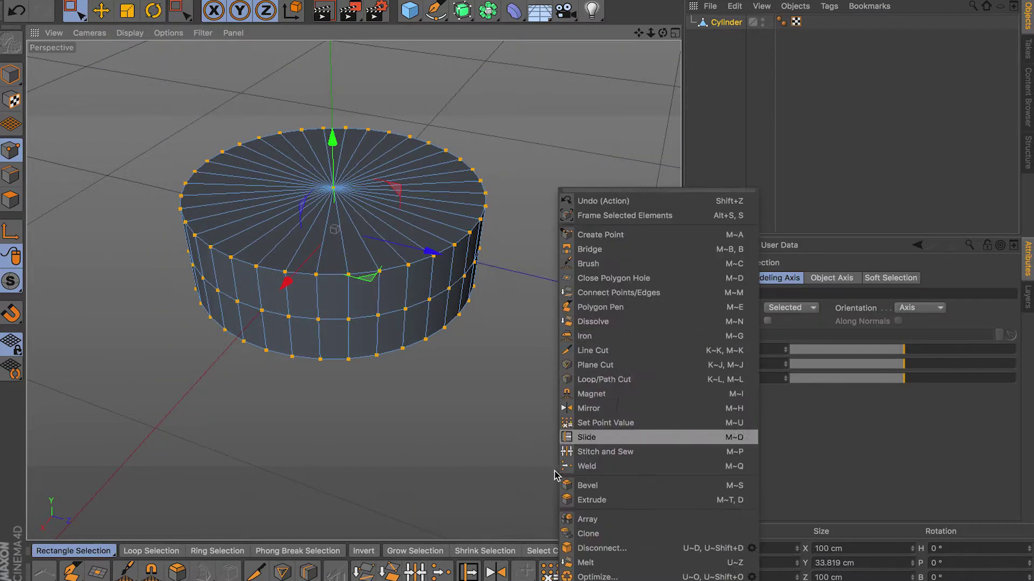
{"action": "left_click", "coordinate": [530, 450]}
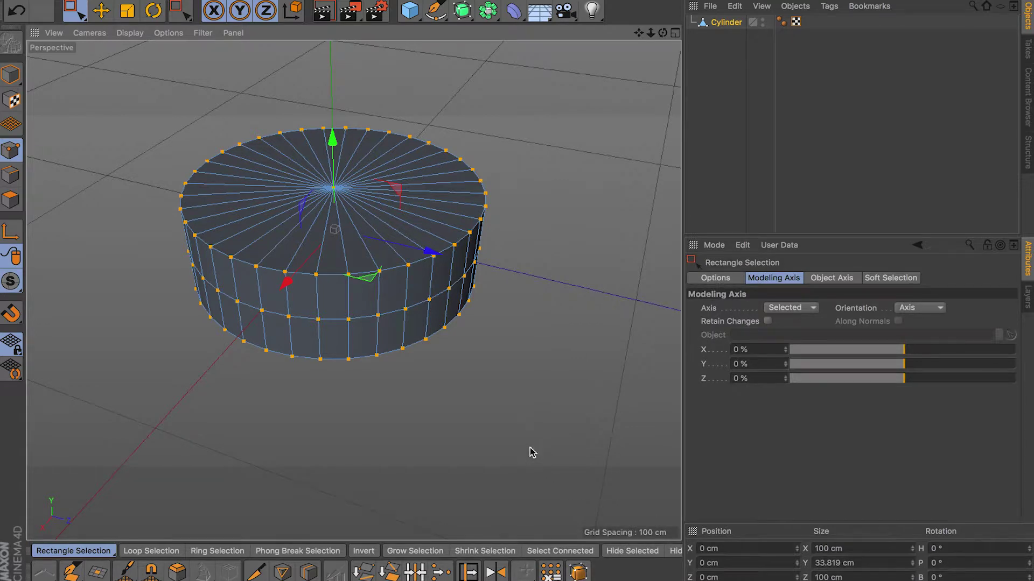
Select the edge loop around the cylinder's top rim with Loop Selection in edge mode
{"action": "key", "text": "u"}
{"action": "key", "text": "l"}
{"action": "left_click", "coordinate": [11, 175]}
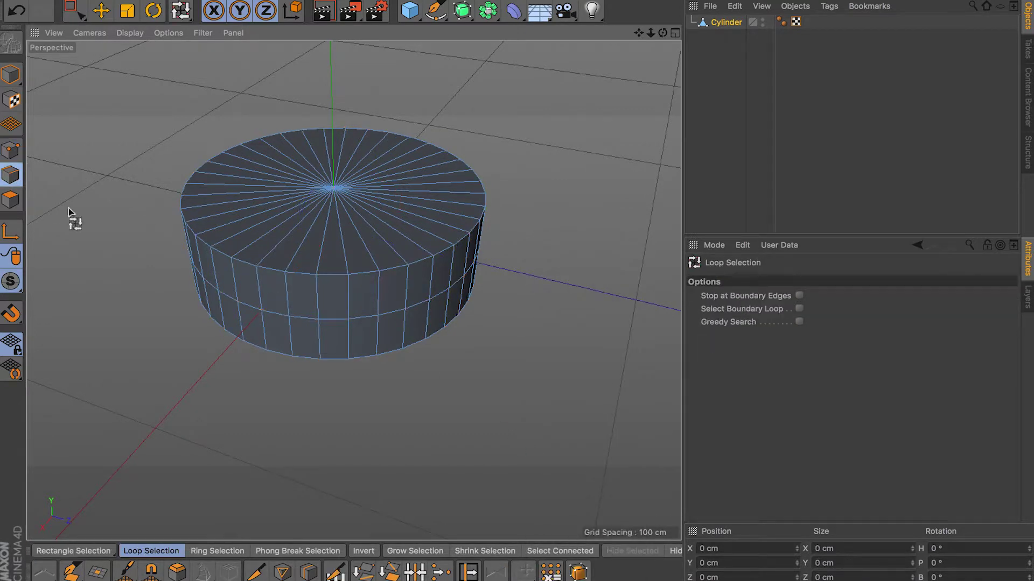
{"action": "left_click", "coordinate": [254, 277]}
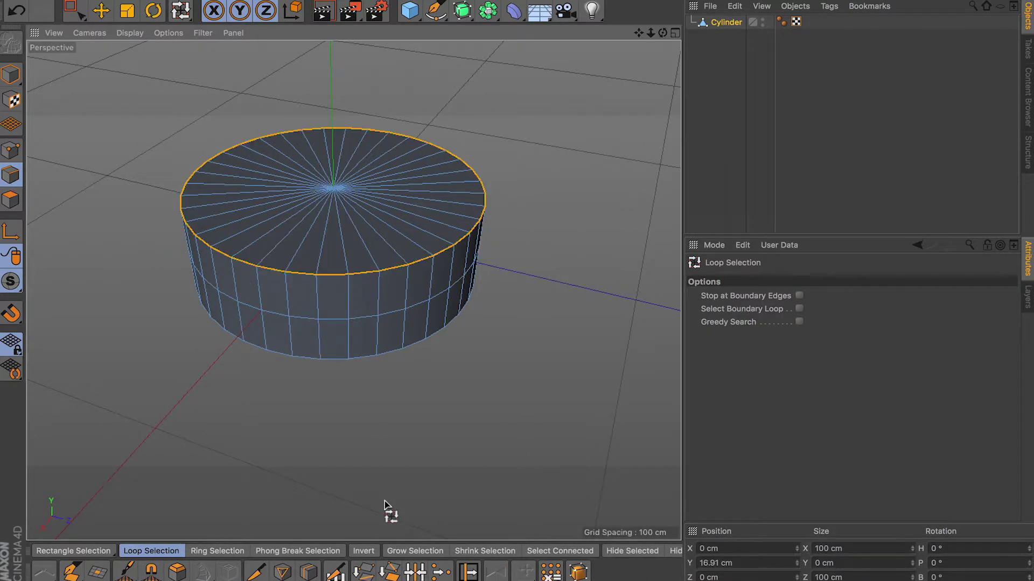
Bevel the top rim edge loop with an offset of about 7.6 cm and 3 subdivisions
{"action": "left_click", "coordinate": [177, 571]}
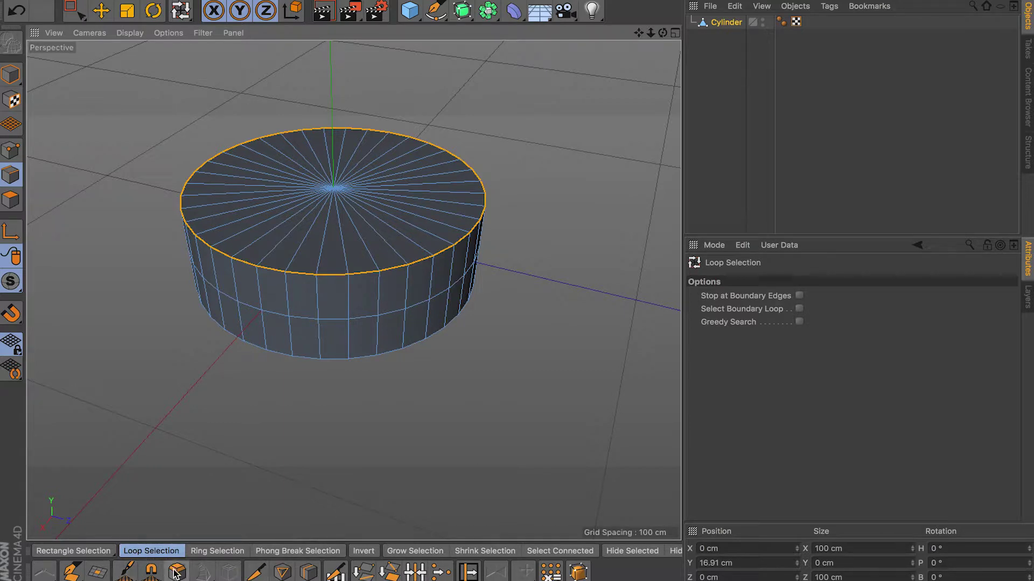
{"action": "left_click_drag", "start_coordinate": [369, 277], "coordinate": [417, 278]}
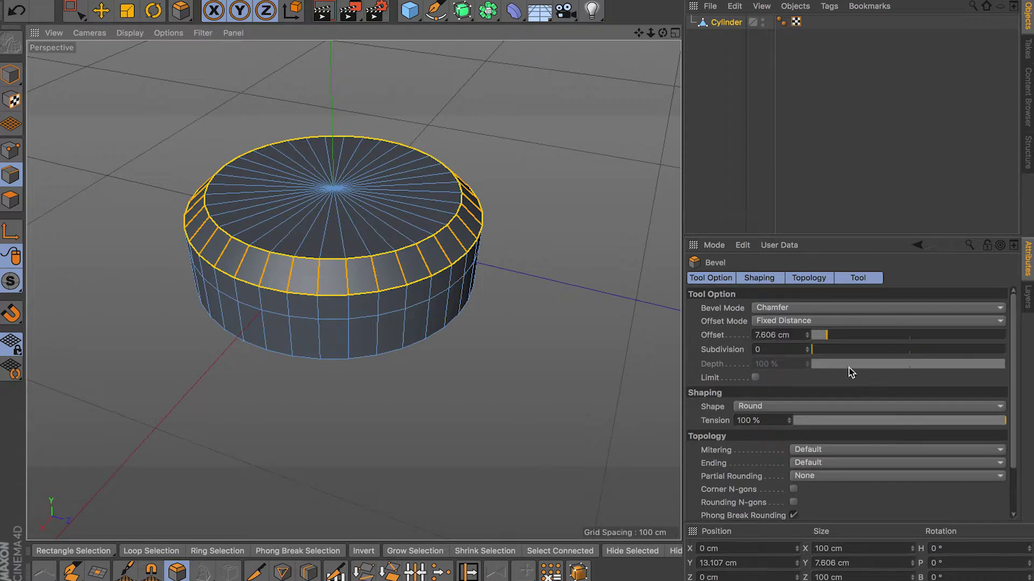
{"action": "left_click", "coordinate": [807, 347]}
{"action": "left_click", "coordinate": [807, 347]}
{"action": "left_click", "coordinate": [807, 348]}
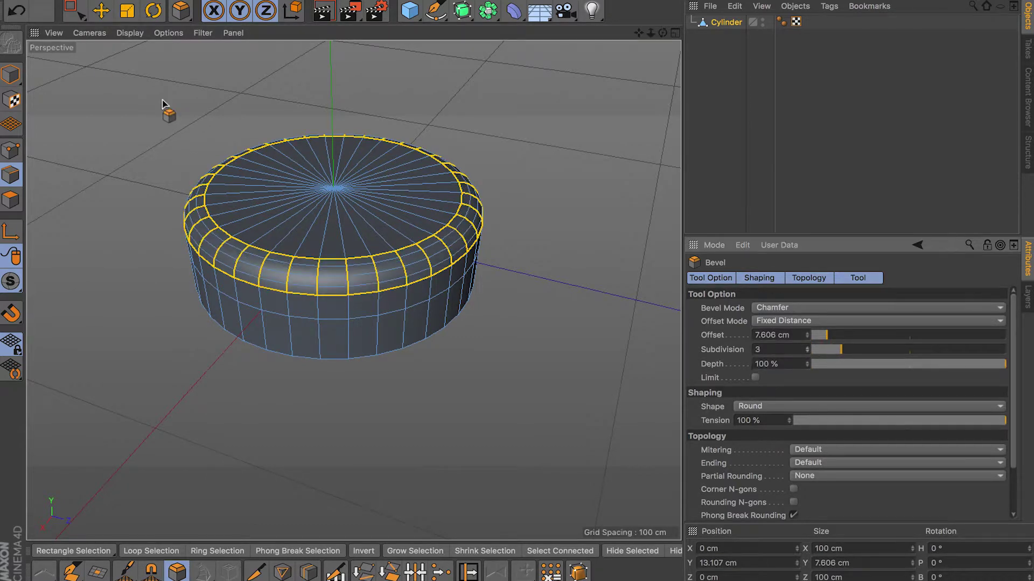
Select the polygons of the cylinder's top cap with Live Selection, sink them below the rounded rim and clear the selection
{"action": "left_click_drag", "start_coordinate": [75, 25], "coordinate": [108, 28]}
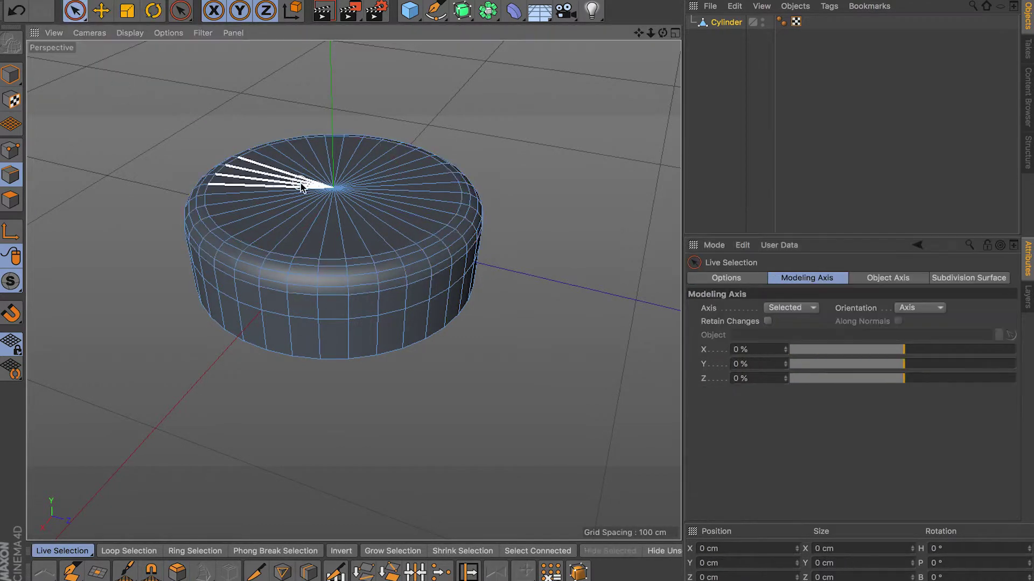
{"action": "left_click", "coordinate": [10, 200]}
{"action": "mouse_move", "coordinate": [269, 161]}
{"action": "left_mouse_down"}
{"action": "mouse_move", "coordinate": [275, 218]}
{"action": "mouse_move", "coordinate": [370, 233]}
{"action": "mouse_move", "coordinate": [375, 190]}
{"action": "mouse_move", "coordinate": [300, 166]}
{"action": "left_mouse_up"}
{"action": "mouse_move", "coordinate": [331, 108]}
{"action": "left_mouse_down"}
{"action": "mouse_move", "coordinate": [340, 168]}
{"action": "mouse_move", "coordinate": [350, 157]}
{"action": "left_mouse_up"}
{"action": "left_click", "coordinate": [567, 277]}
{"action": "left_click_drag", "start_coordinate": [568, 276], "coordinate": [489, 349], "text": "alt"}
{"action": "scroll", "coordinate": [487, 341], "scroll_direction": "down", "scroll_amount": 5}
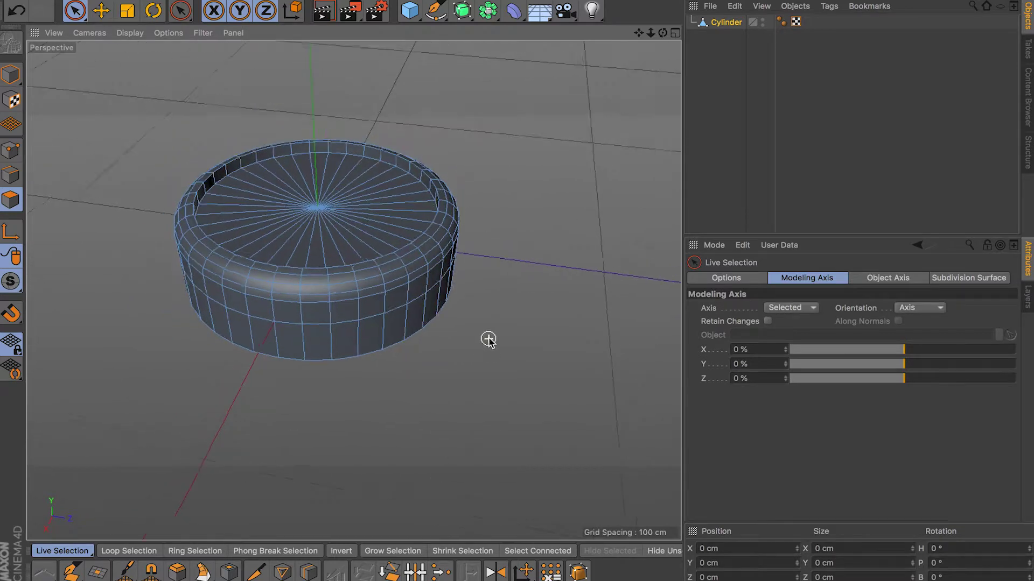
{"action": "middle_click_drag", "start_coordinate": [515, 260], "coordinate": [484, 302], "text": "alt"}
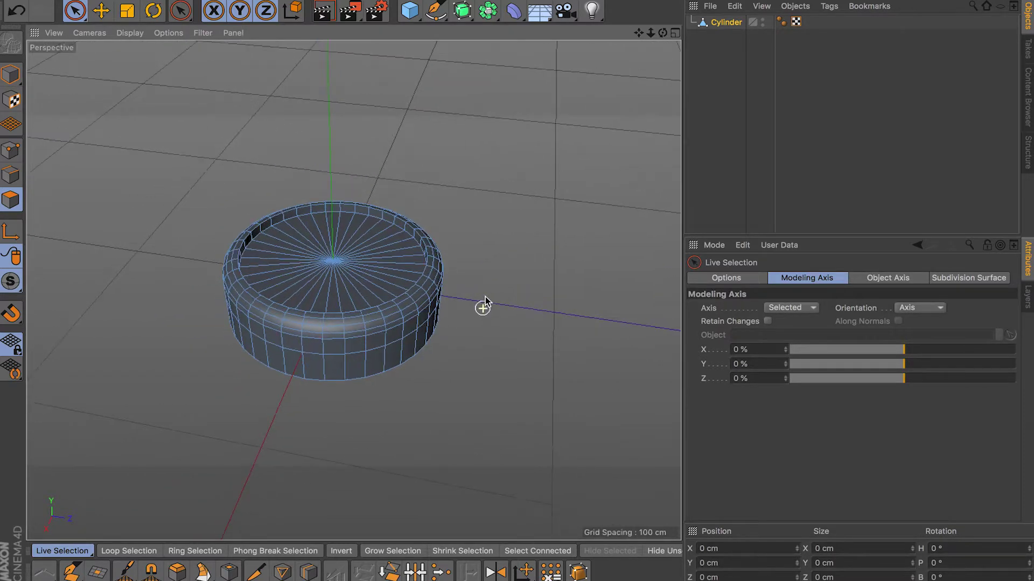
{"action": "left_click", "coordinate": [455, 6]}
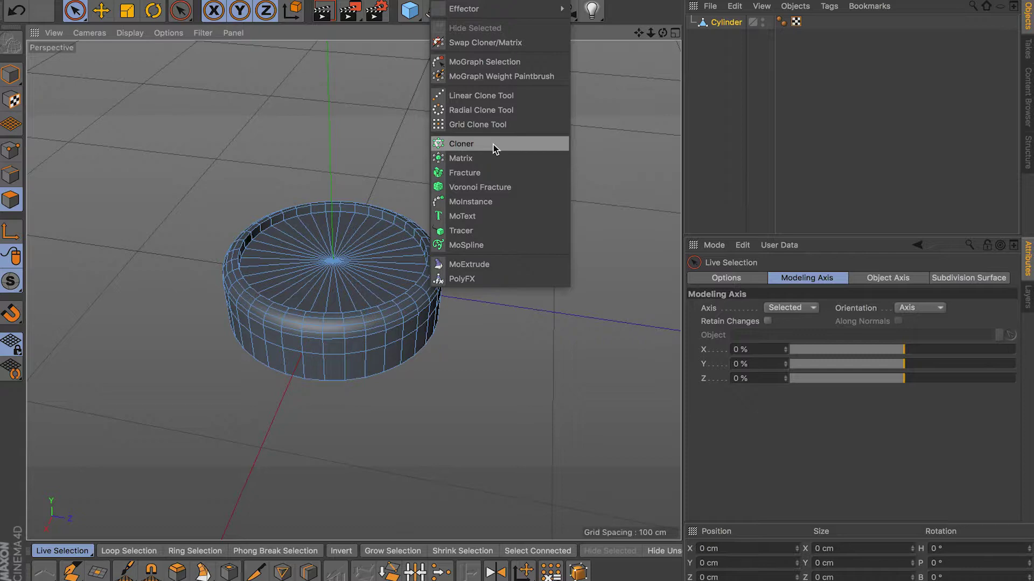
{"action": "left_click", "coordinate": [535, 382]}
{"action": "left_click_drag", "start_coordinate": [419, 173], "coordinate": [383, 171], "text": "alt"}
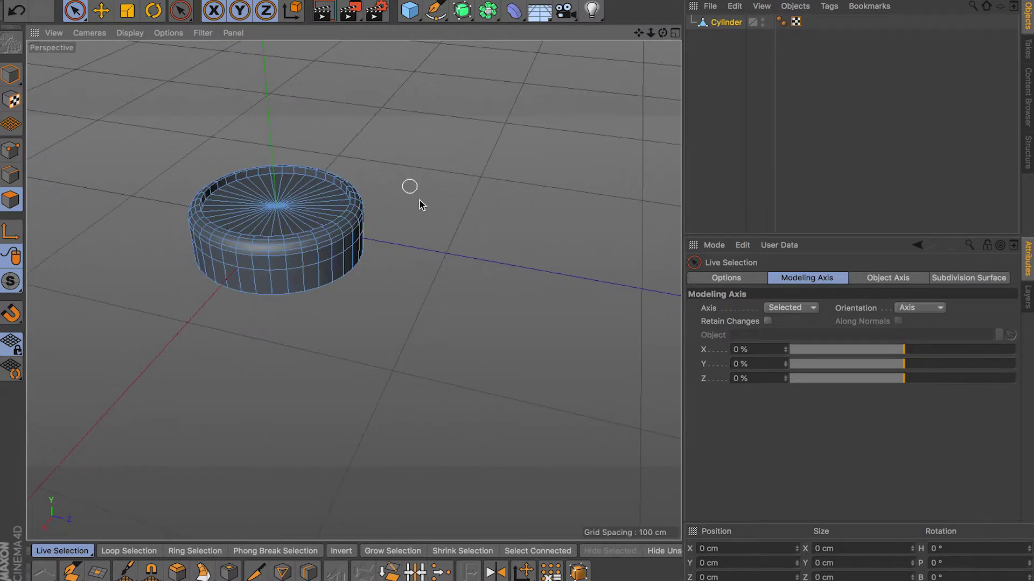
{"action": "left_click_drag", "start_coordinate": [421, 205], "coordinate": [291, 401], "text": "alt"}
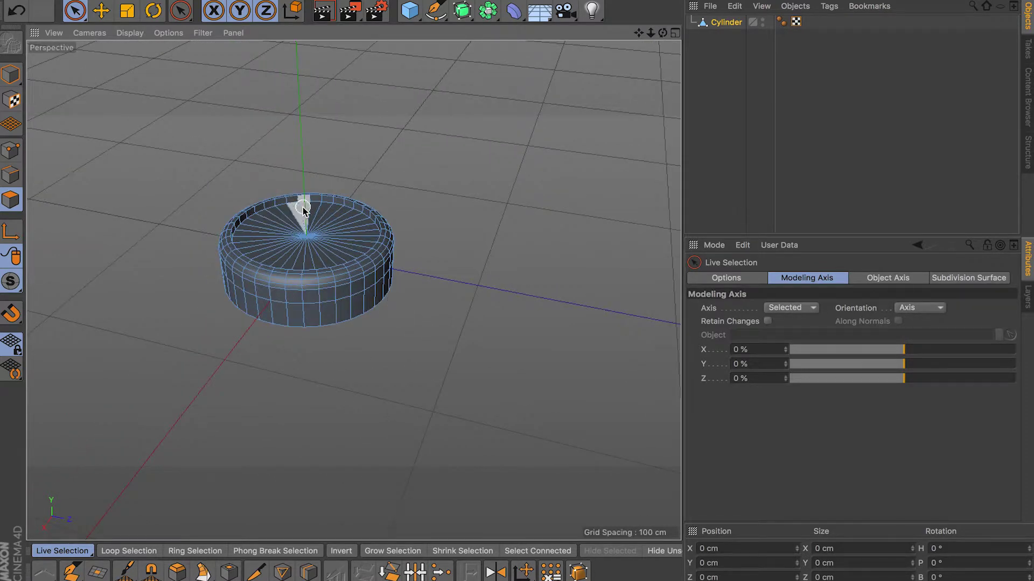
Select all the cylinder's polygons and apply Clone with 5 clones along the Z axis at a 50 cm offset
{"action": "left_click_drag", "start_coordinate": [88, 13], "coordinate": [107, 53]}
{"action": "left_click_drag", "start_coordinate": [127, 126], "coordinate": [541, 447]}
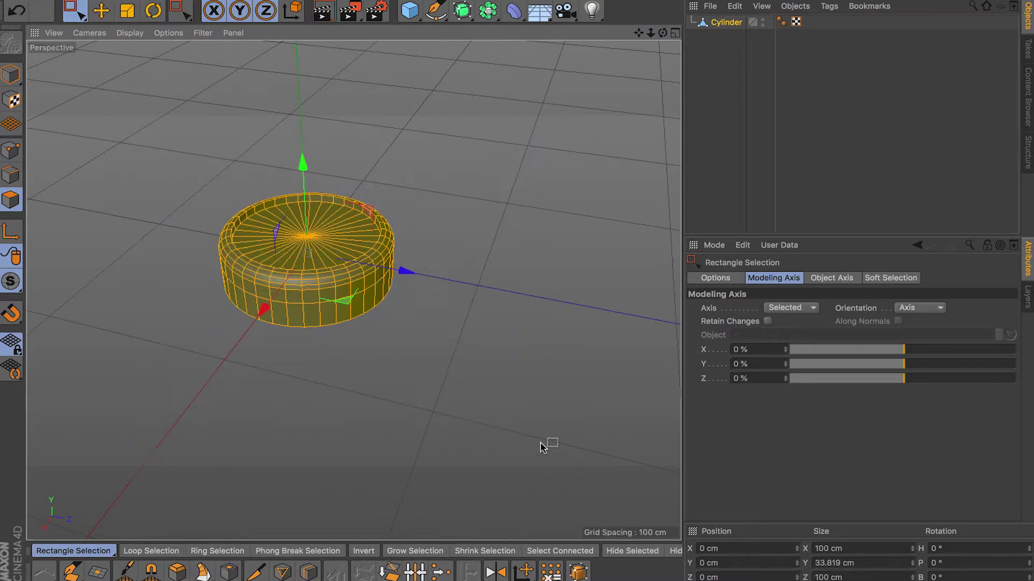
{"action": "right_click", "coordinate": [541, 447]}
{"action": "left_click", "coordinate": [563, 447]}
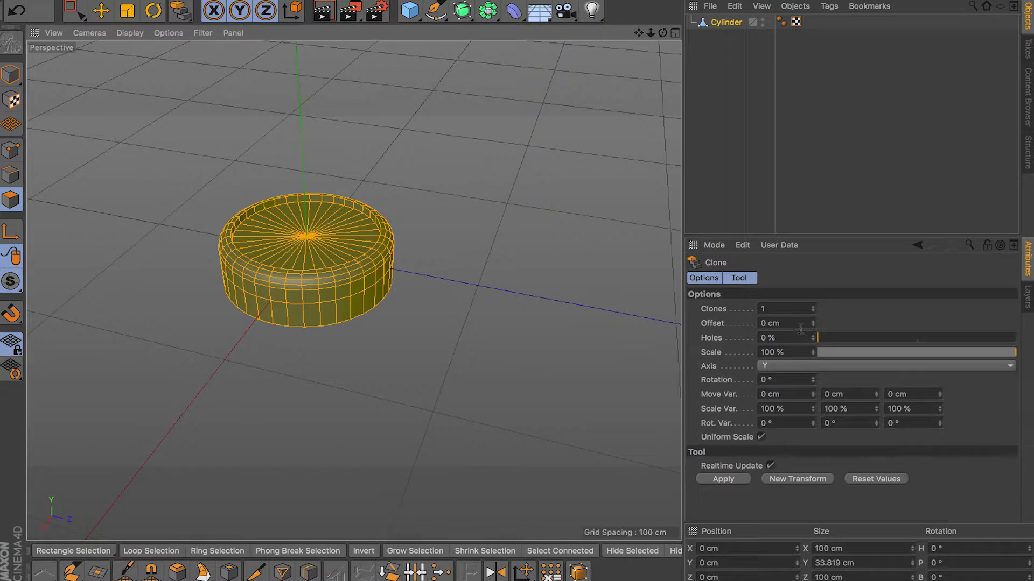
{"action": "left_click_drag", "start_coordinate": [814, 308], "coordinate": [815, 308]}
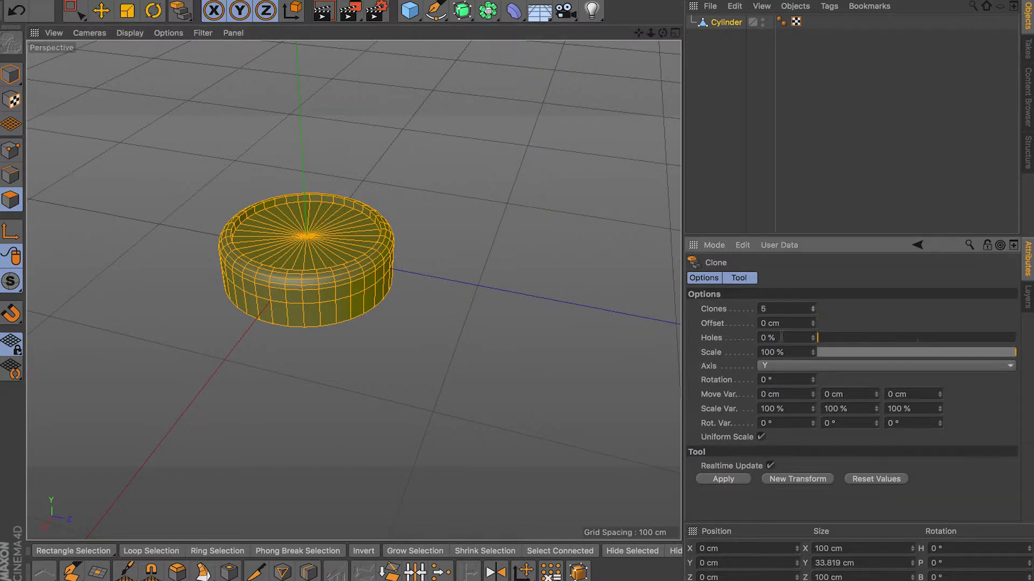
{"action": "left_click", "coordinate": [782, 366]}
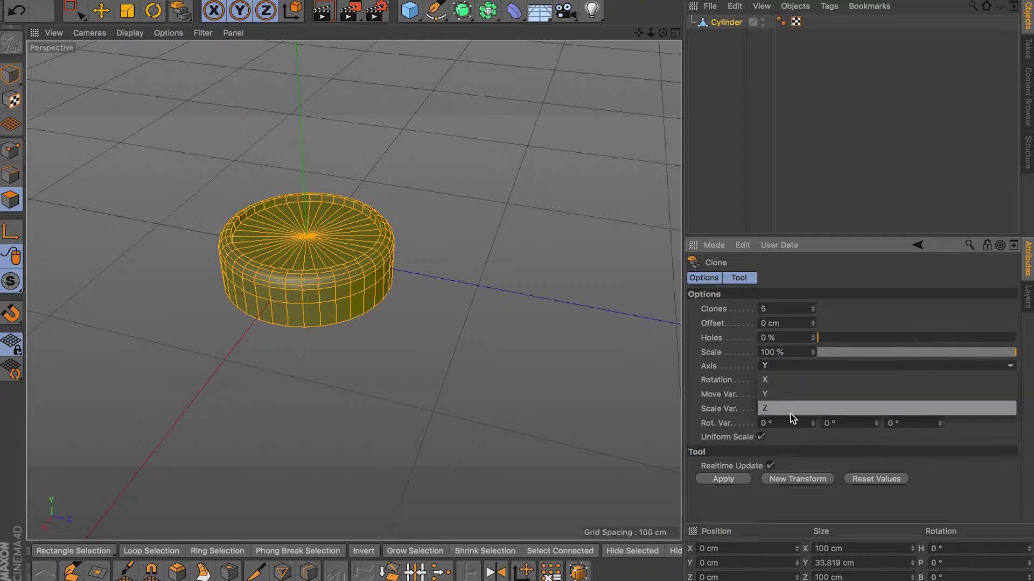
{"action": "left_click", "coordinate": [790, 412]}
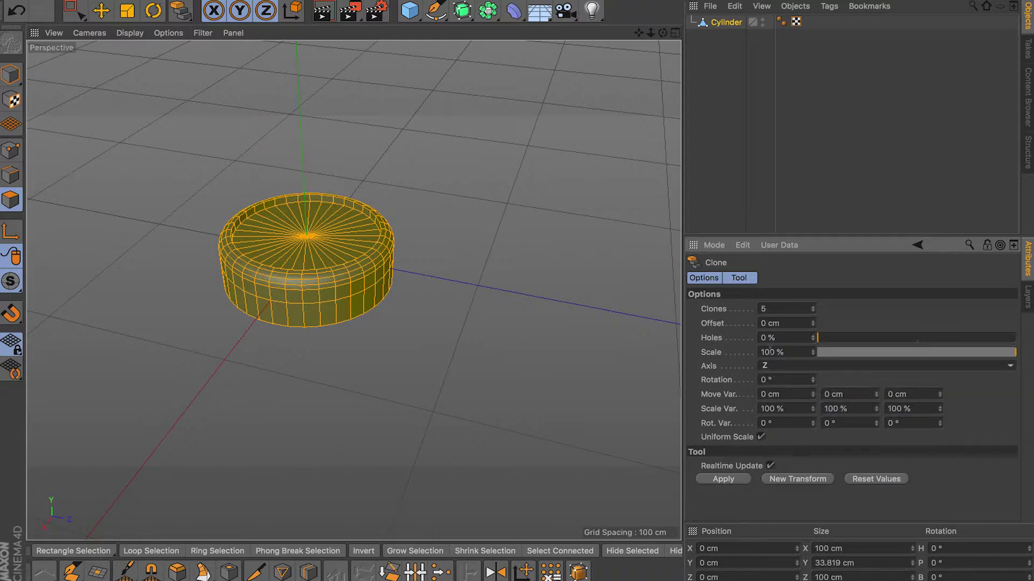
{"action": "left_click_drag", "start_coordinate": [806, 323], "coordinate": [741, 321]}
{"action": "type", "text": "5"}
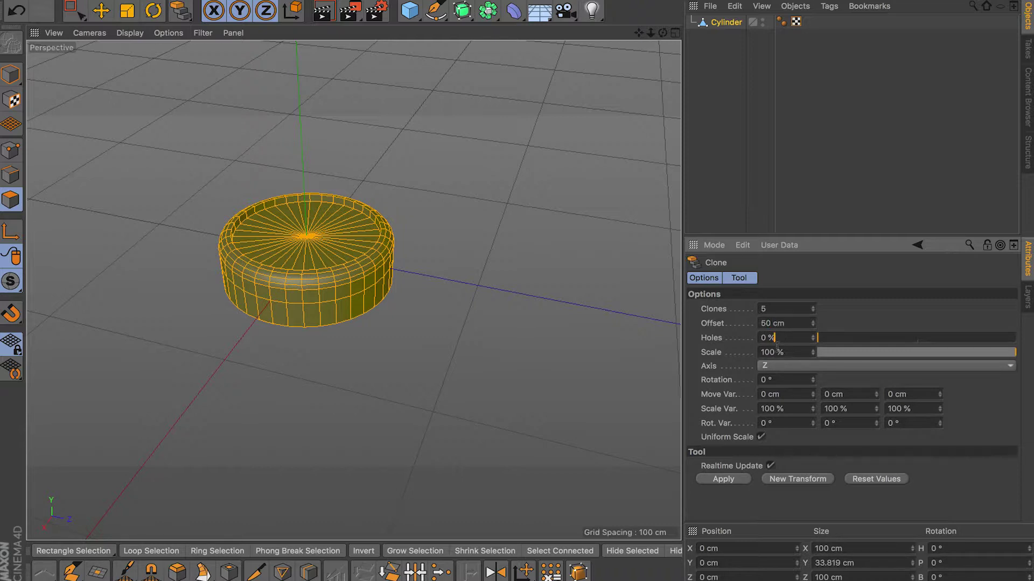
{"action": "left_click", "coordinate": [739, 478]}
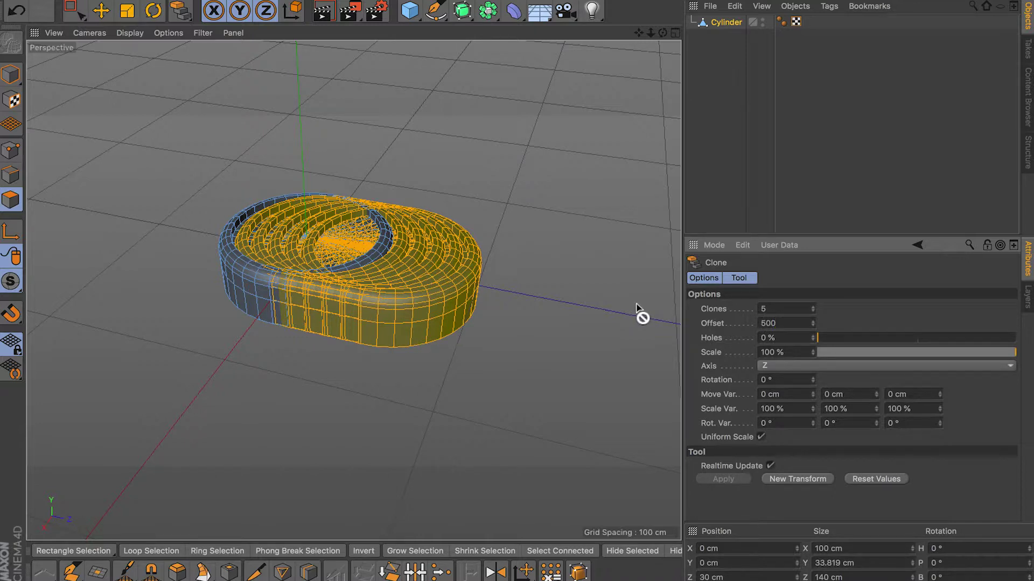
Set the Clone offset to 500 cm so the cylinder copies line up in a row
{"action": "left_click", "coordinate": [790, 340]}
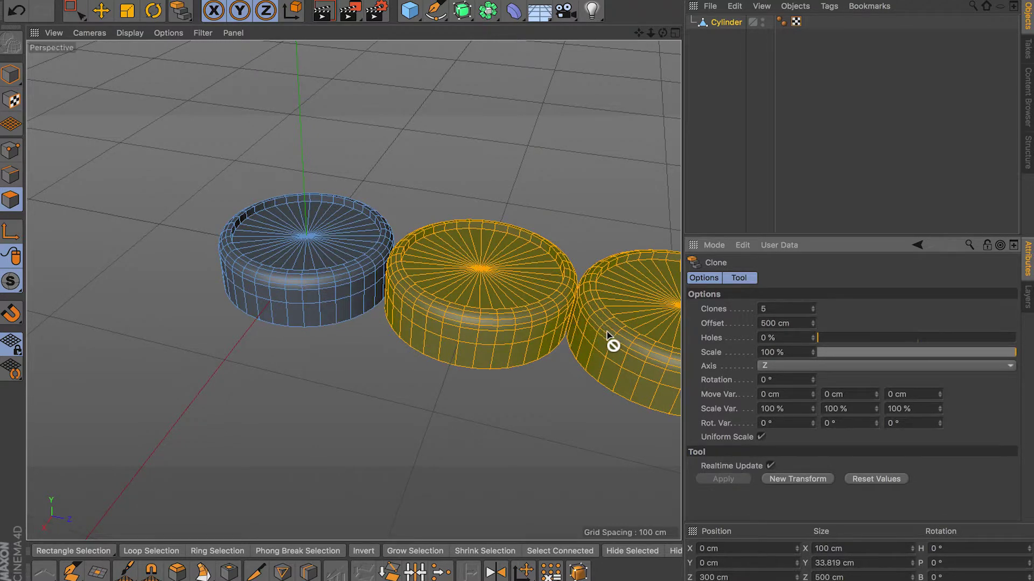
{"action": "scroll", "coordinate": [608, 337], "scroll_direction": "down", "scroll_amount": 10}
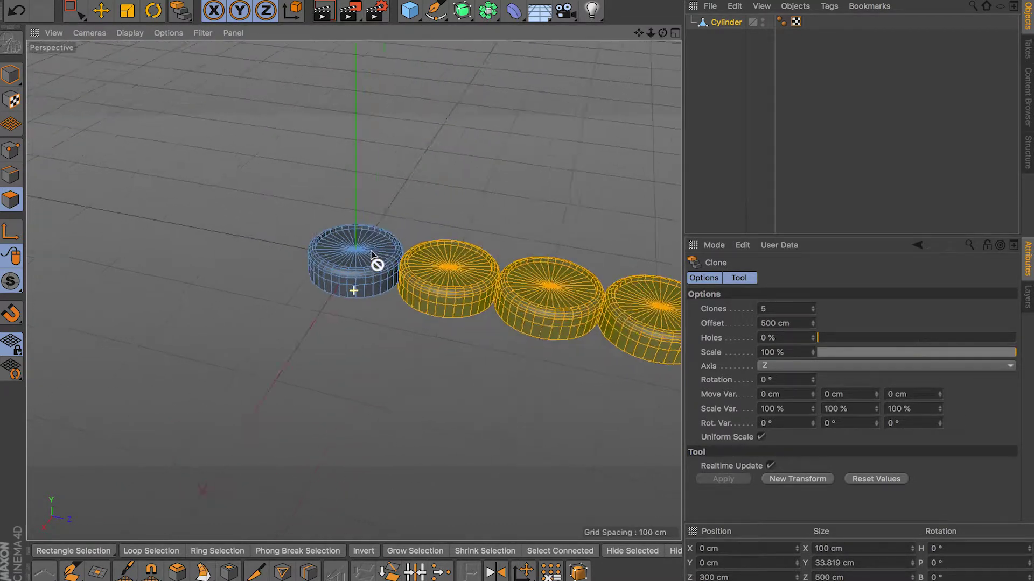
{"action": "scroll", "coordinate": [371, 257], "scroll_direction": "down", "scroll_amount": 5}
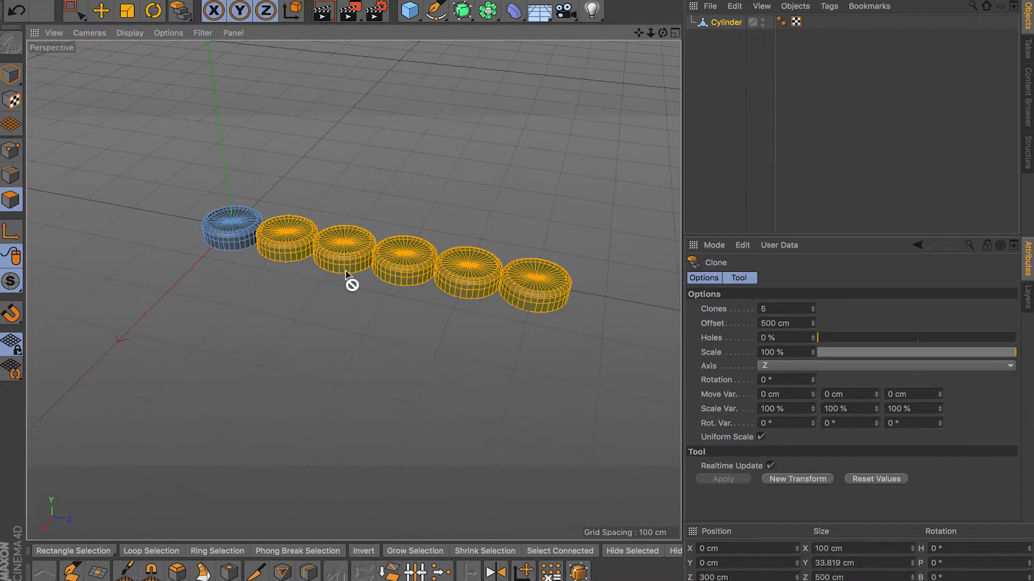
{"action": "scroll", "coordinate": [347, 273], "scroll_direction": "up", "scroll_amount": 4}
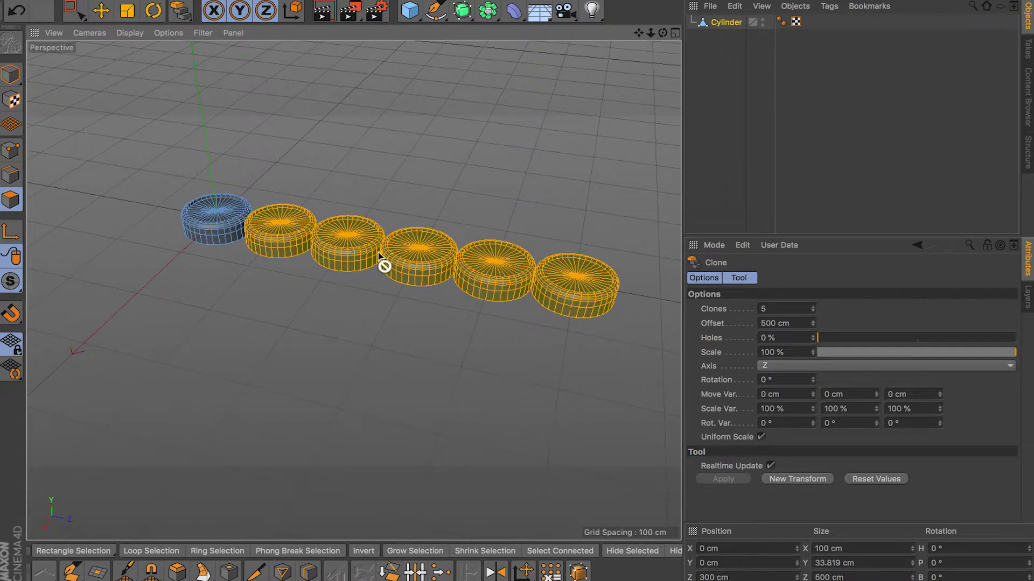
Select the Cylinder object, switch to Live Selection and clear the polygon selection on the cloned copies
{"action": "left_click", "coordinate": [730, 24]}
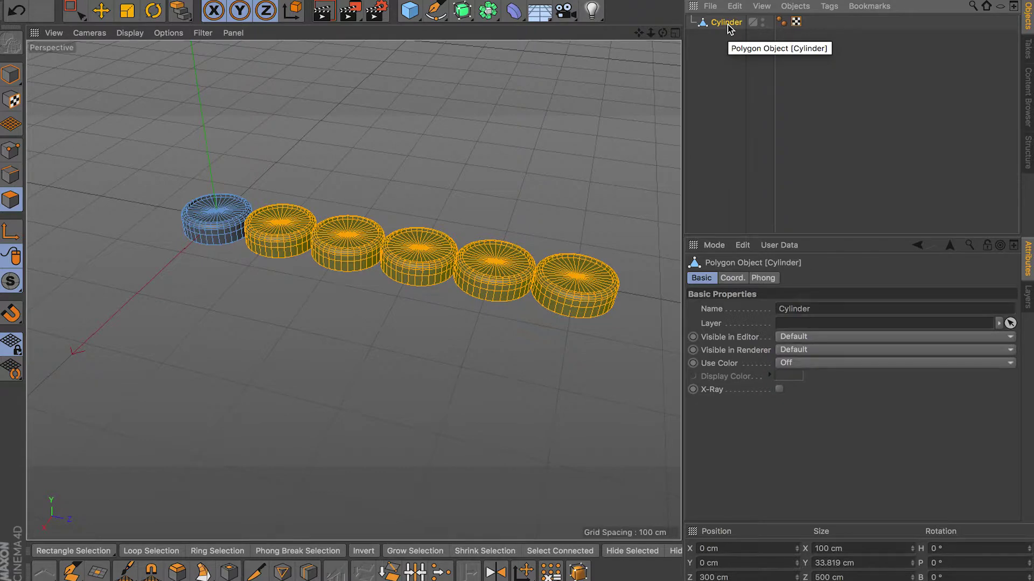
{"action": "left_click", "coordinate": [74, 12]}
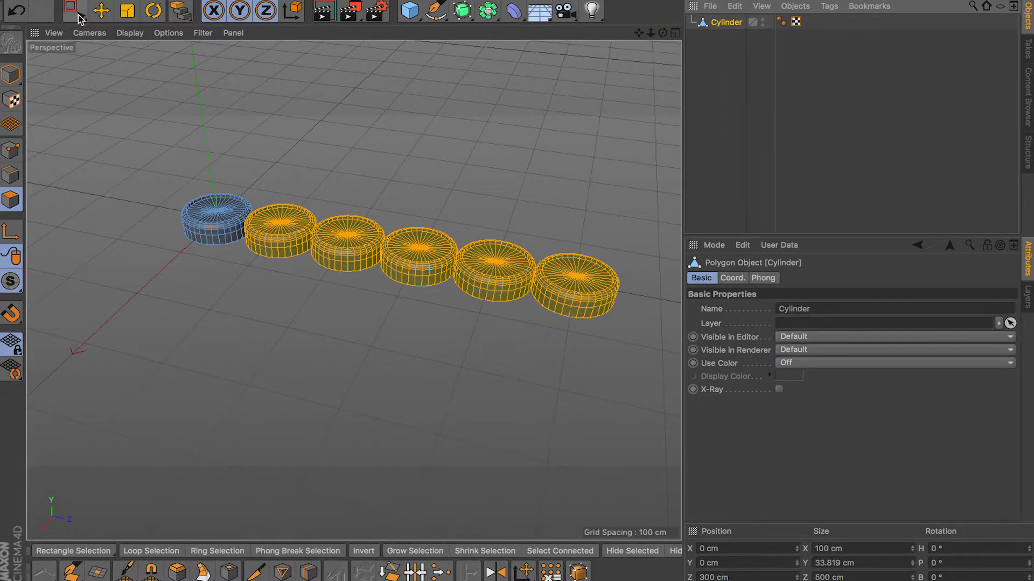
{"action": "left_click", "coordinate": [117, 31]}
{"action": "left_click", "coordinate": [258, 181]}
{"action": "left_click_drag", "start_coordinate": [344, 336], "coordinate": [390, 315], "text": "alt"}
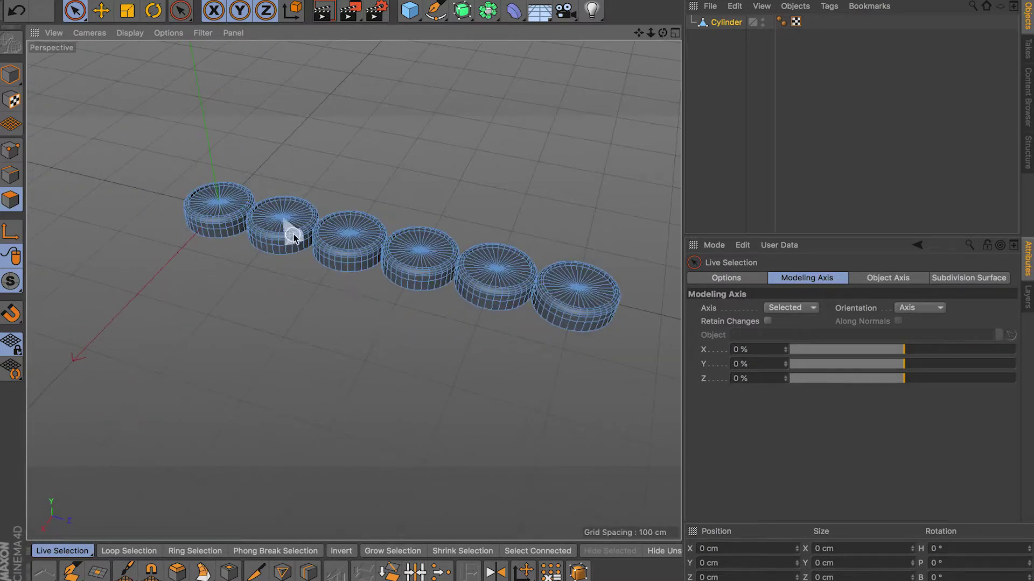
{"action": "left_click_drag", "start_coordinate": [407, 361], "coordinate": [379, 370], "text": "alt"}
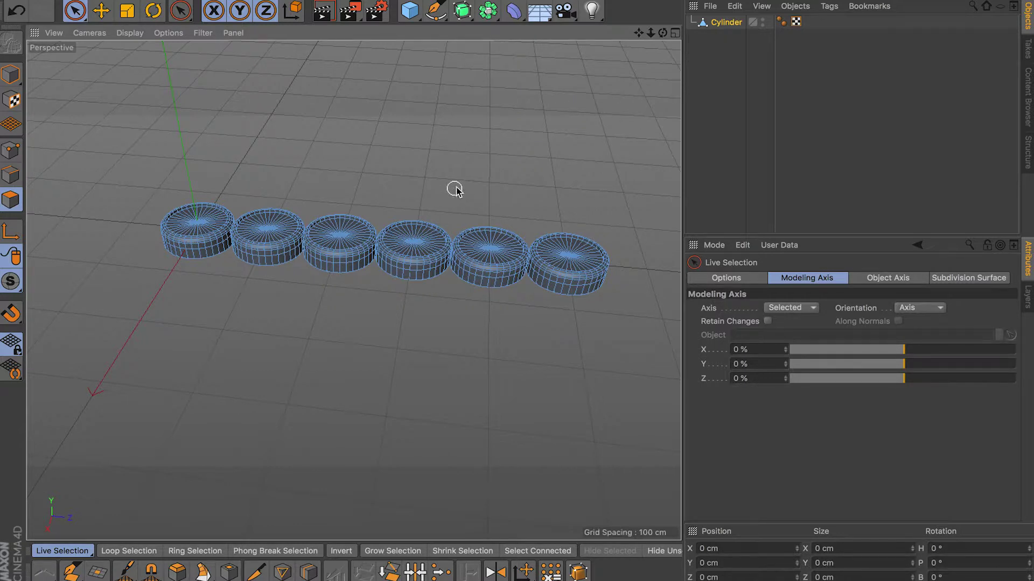
{"action": "left_click", "coordinate": [457, 1]}
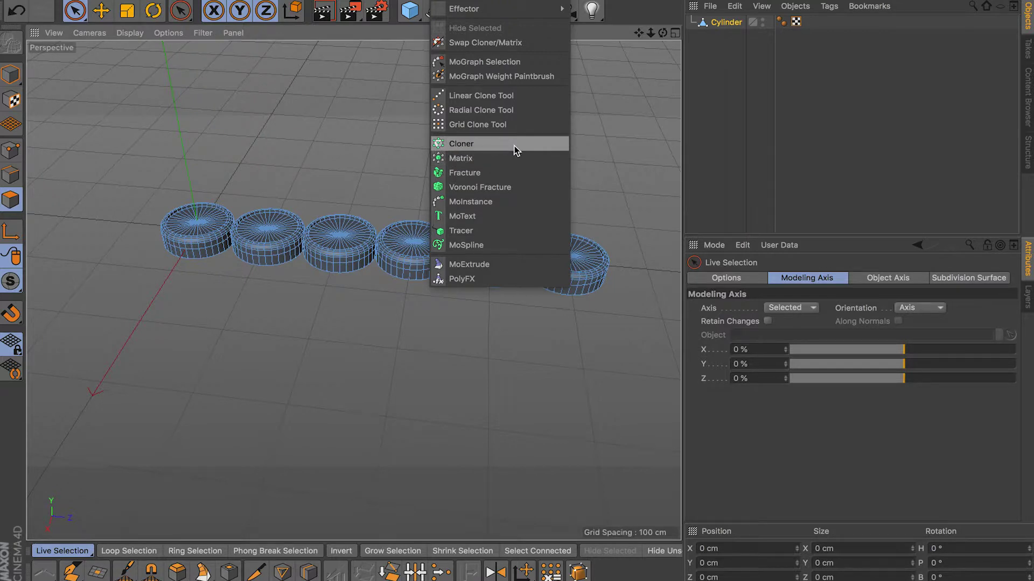
{"action": "left_click", "coordinate": [727, 51]}
{"action": "left_click", "coordinate": [724, 21]}
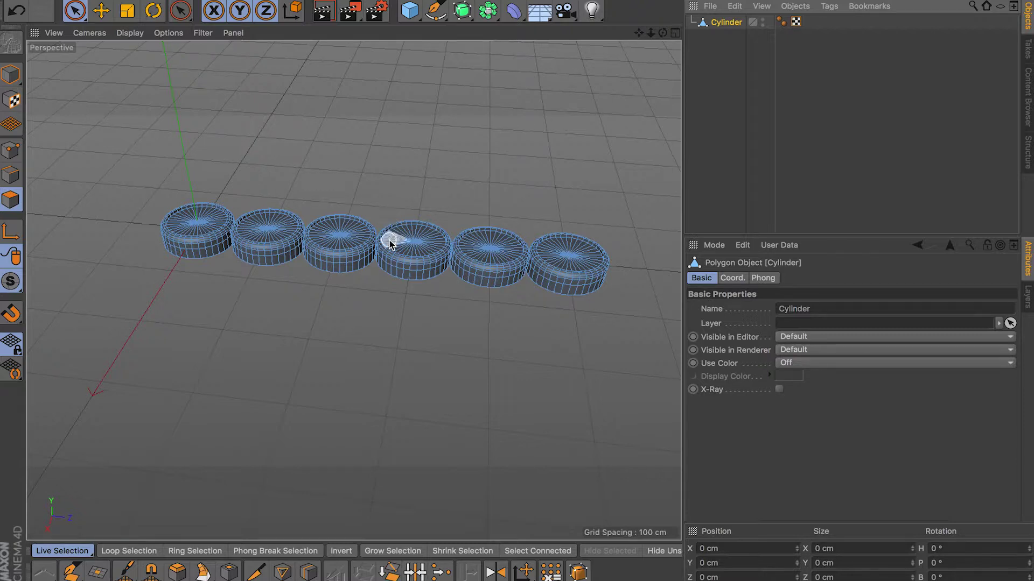
{"action": "right_click", "coordinate": [399, 310]}
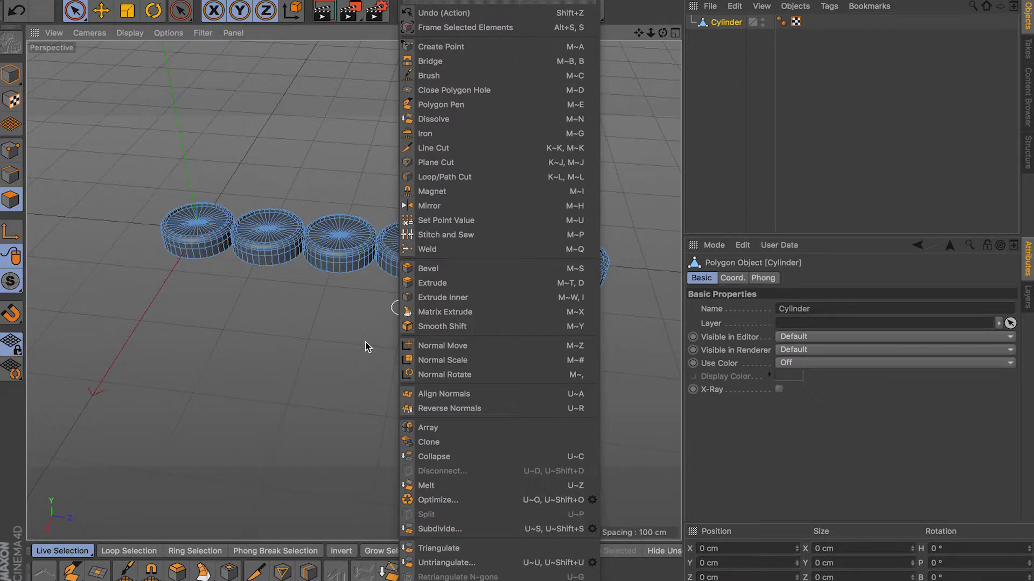
{"action": "left_click", "coordinate": [345, 357]}
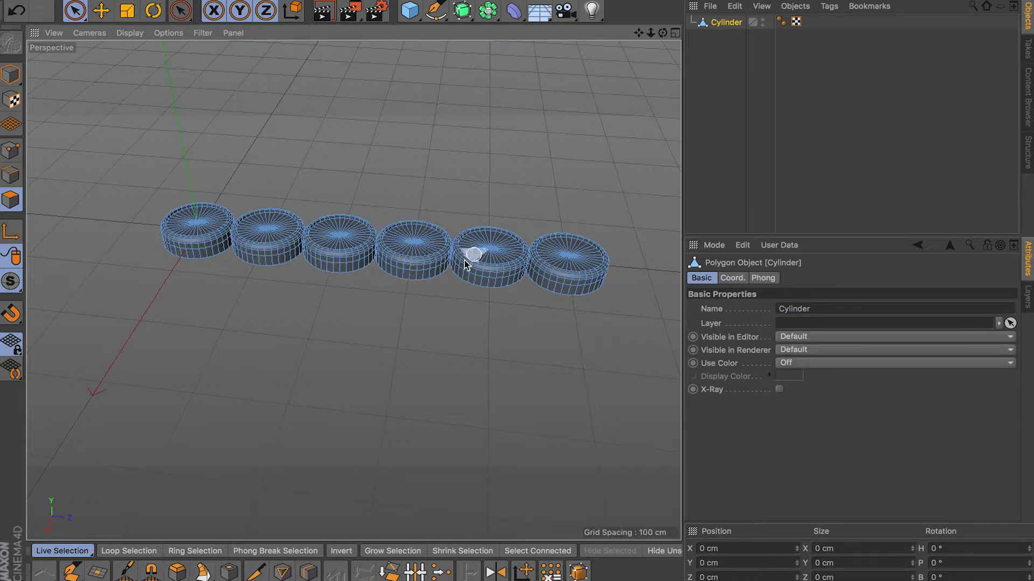
{"action": "right_click", "coordinate": [522, 232]}
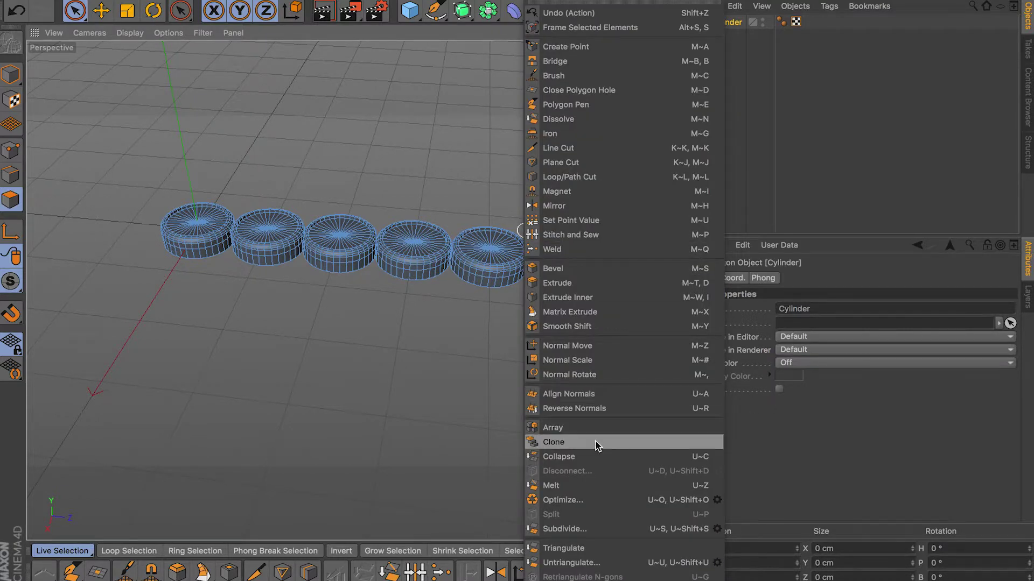
Open the Clone options for the row of cylinders and undo the cloning back to a single cylinder
{"action": "left_click", "coordinate": [611, 457]}
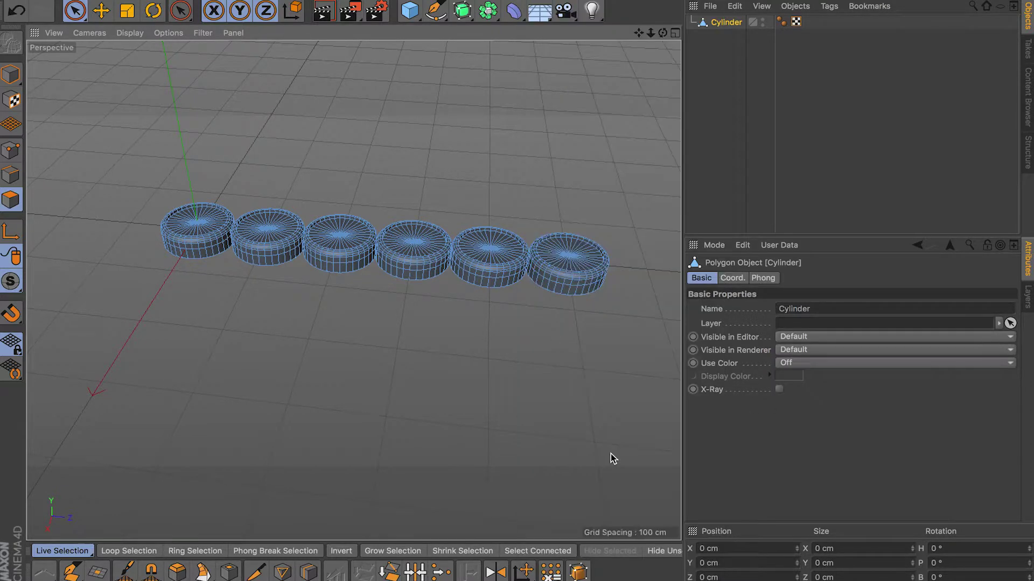
{"action": "right_click", "coordinate": [562, 390]}
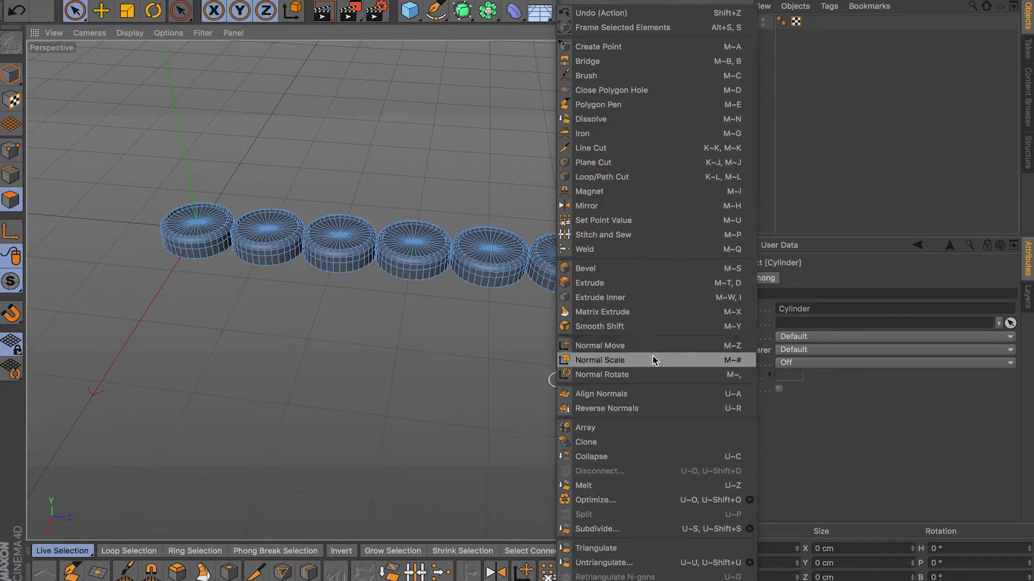
{"action": "left_click", "coordinate": [651, 442]}
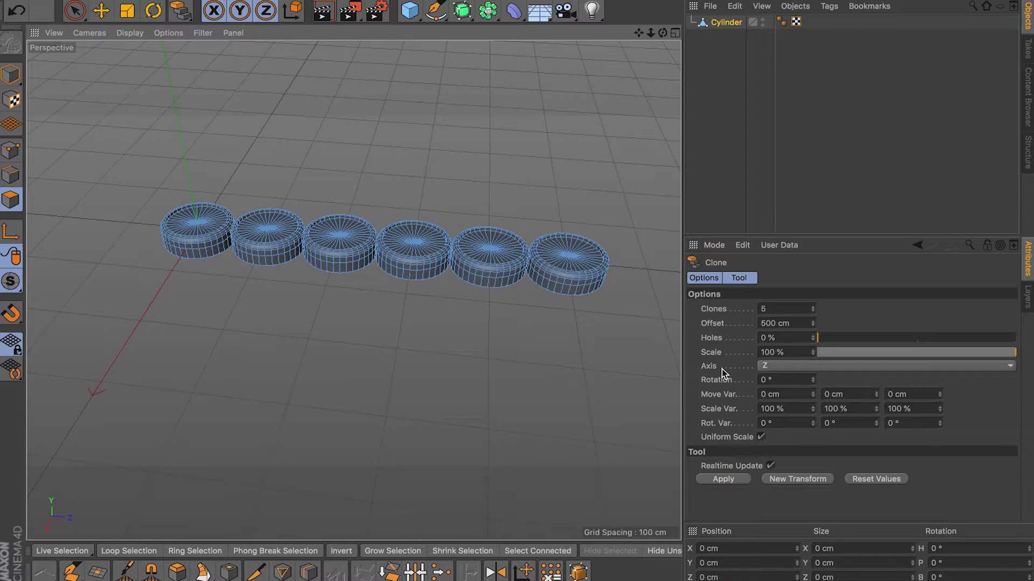
{"action": "mouse_move", "coordinate": [722, 370]}
{"action": "left_mouse_down"}
{"action": "mouse_move", "coordinate": [574, 177]}
{"action": "mouse_move", "coordinate": [433, 242]}
{"action": "mouse_move", "coordinate": [507, 254]}
{"action": "mouse_move", "coordinate": [428, 221]}
{"action": "mouse_move", "coordinate": [440, 262]}
{"action": "mouse_move", "coordinate": [198, 215]}
{"action": "mouse_move", "coordinate": [237, 289]}
{"action": "mouse_move", "coordinate": [583, 380]}
{"action": "mouse_move", "coordinate": [485, 332]}
{"action": "mouse_move", "coordinate": [467, 386]}
{"action": "mouse_move", "coordinate": [614, 387]}
{"action": "mouse_move", "coordinate": [503, 413]}
{"action": "mouse_move", "coordinate": [496, 404]}
{"action": "left_mouse_up"}
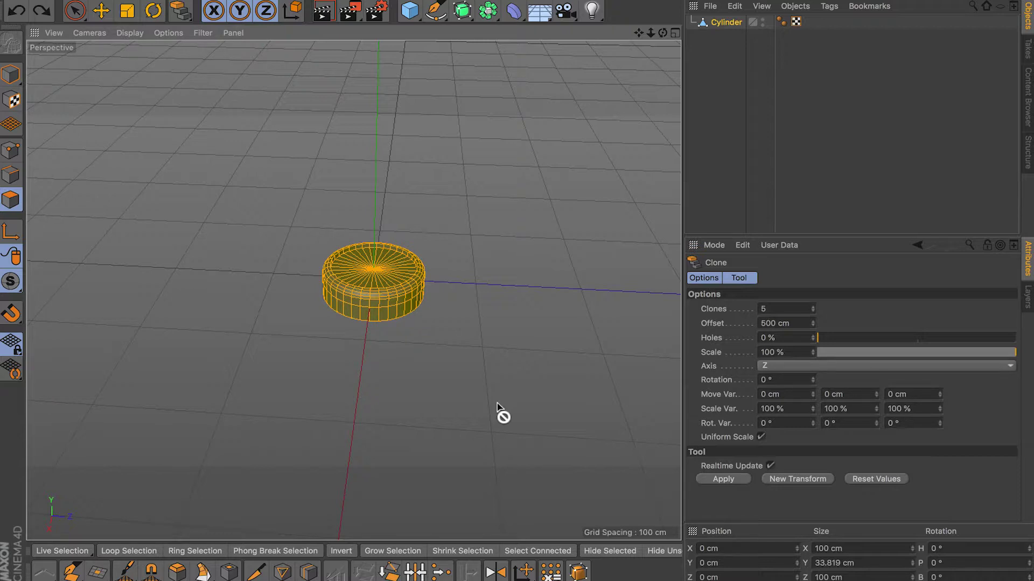
Switch to Rectangle Selection and clear the polygon selection on the cylinder
{"action": "mouse_move", "coordinate": [457, 330]}
{"action": "left_mouse_down", "text": "alt"}
{"action": "mouse_move", "coordinate": [460, 294]}
{"action": "mouse_move", "coordinate": [461, 316]}
{"action": "left_mouse_up", "text": "alt"}
{"action": "left_click_drag", "start_coordinate": [74, 11], "coordinate": [123, 55]}
{"action": "right_click", "coordinate": [278, 215]}
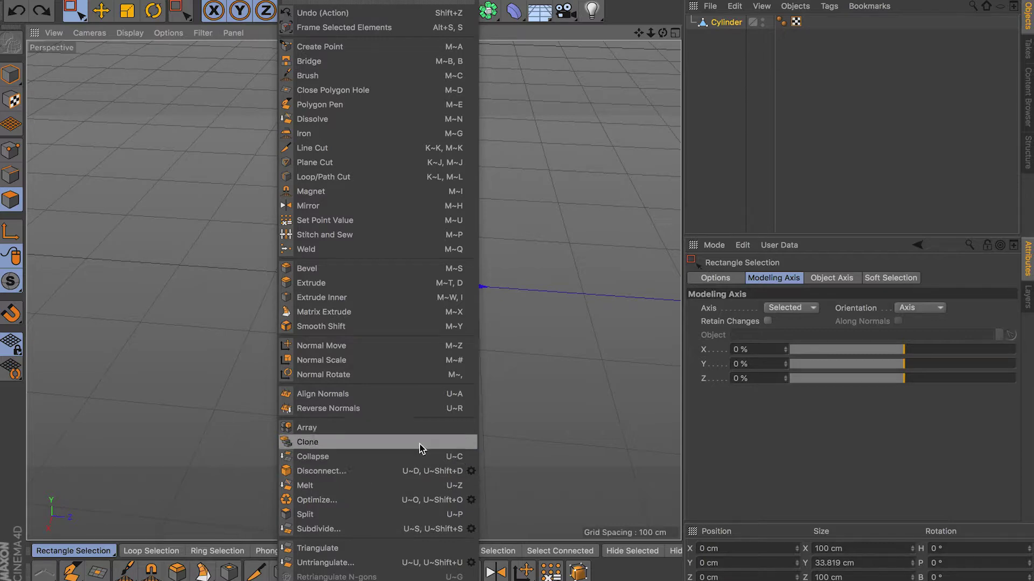
{"action": "left_click", "coordinate": [468, 392]}
{"action": "scroll", "coordinate": [391, 249], "scroll_direction": "up", "scroll_amount": 10}
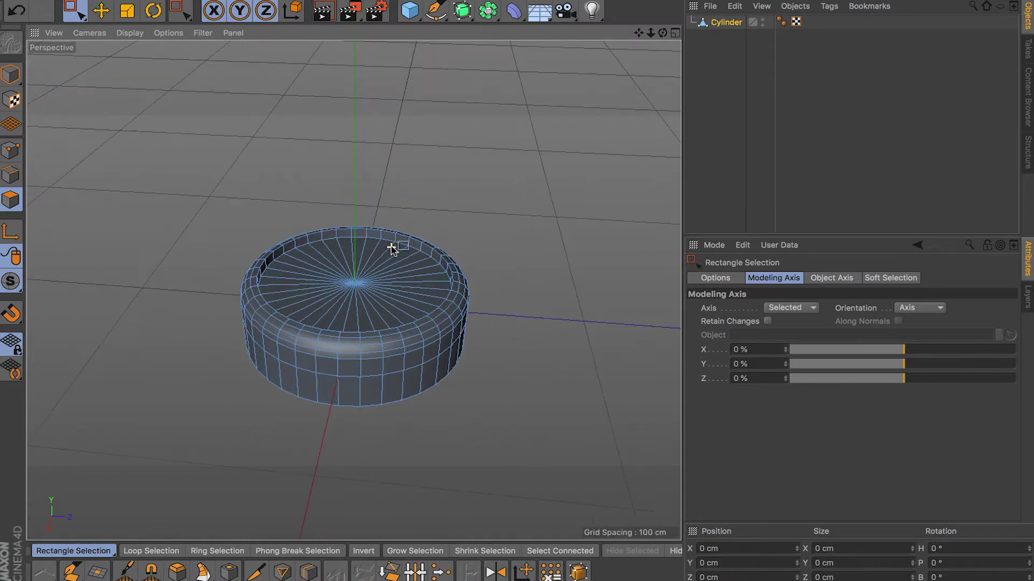
{"action": "scroll", "coordinate": [391, 249], "scroll_direction": "up", "scroll_amount": 3}
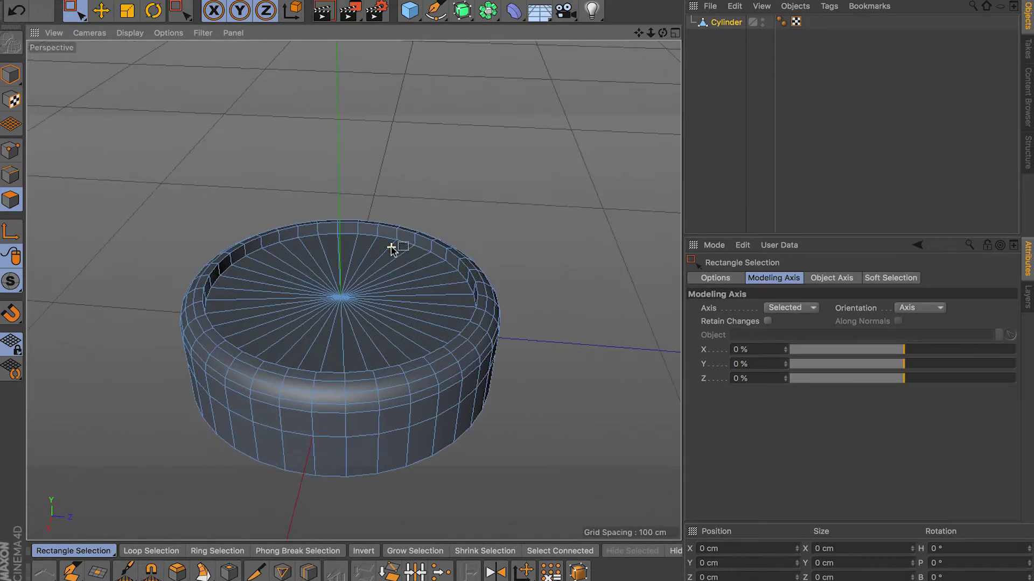
Select the recessed cap polygons with Live Selection and try raising them above the rim
{"action": "left_click_drag", "start_coordinate": [75, 12], "coordinate": [115, 33]}
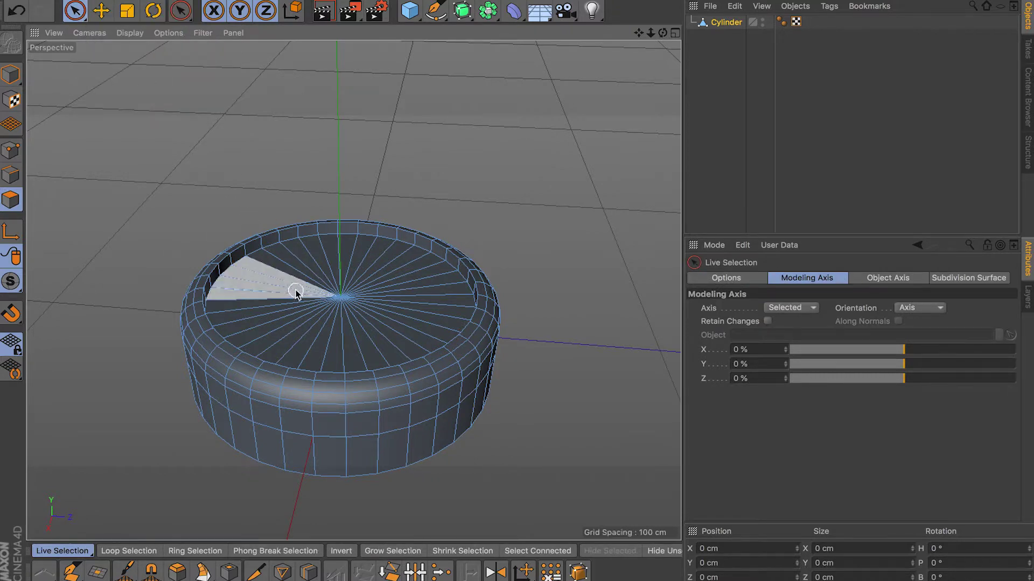
{"action": "mouse_move", "coordinate": [296, 269]}
{"action": "left_mouse_down"}
{"action": "mouse_move", "coordinate": [281, 325]}
{"action": "mouse_move", "coordinate": [412, 323]}
{"action": "mouse_move", "coordinate": [318, 270]}
{"action": "mouse_move", "coordinate": [348, 170]}
{"action": "mouse_move", "coordinate": [356, 237]}
{"action": "mouse_move", "coordinate": [382, 137]}
{"action": "left_mouse_up"}
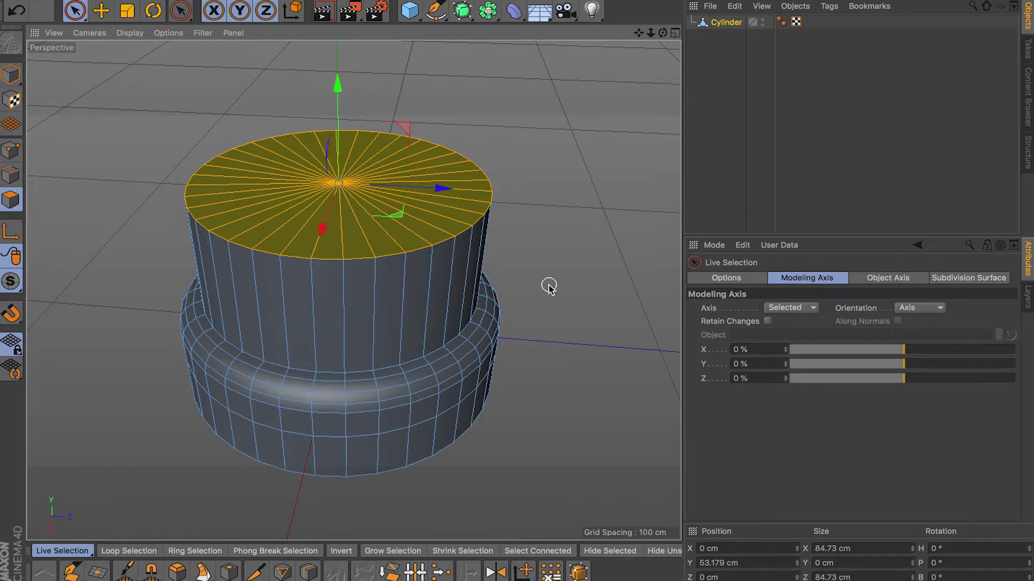
{"action": "key", "text": "ctrl+z"}
Split the selected cap polygons into a separate object and try raising the original cap polygons along Y
{"action": "right_click", "coordinate": [397, 137]}
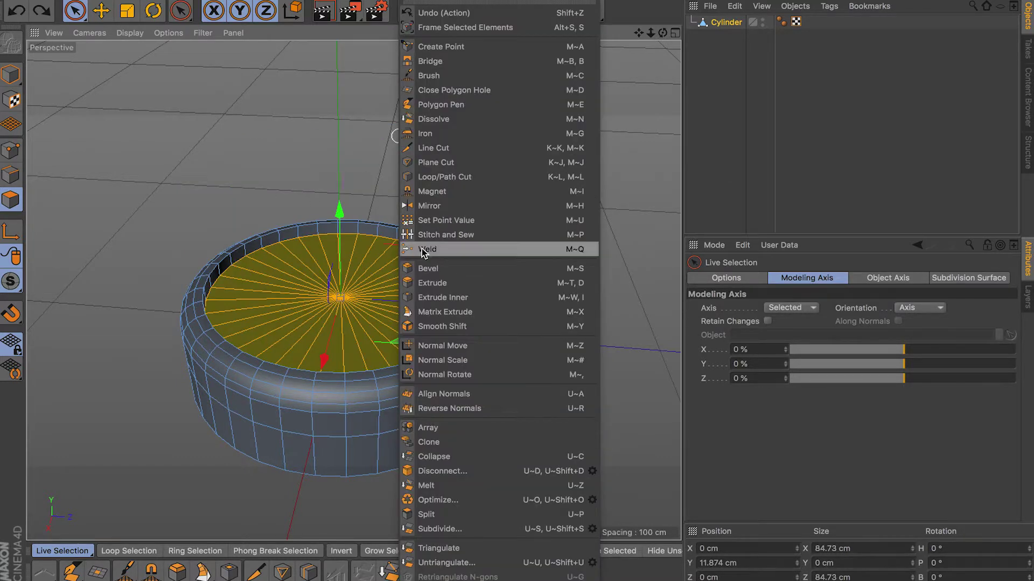
{"action": "left_click", "coordinate": [493, 514]}
{"action": "left_click_drag", "start_coordinate": [340, 211], "coordinate": [347, 114]}
{"action": "key", "text": "ctrl+z"}
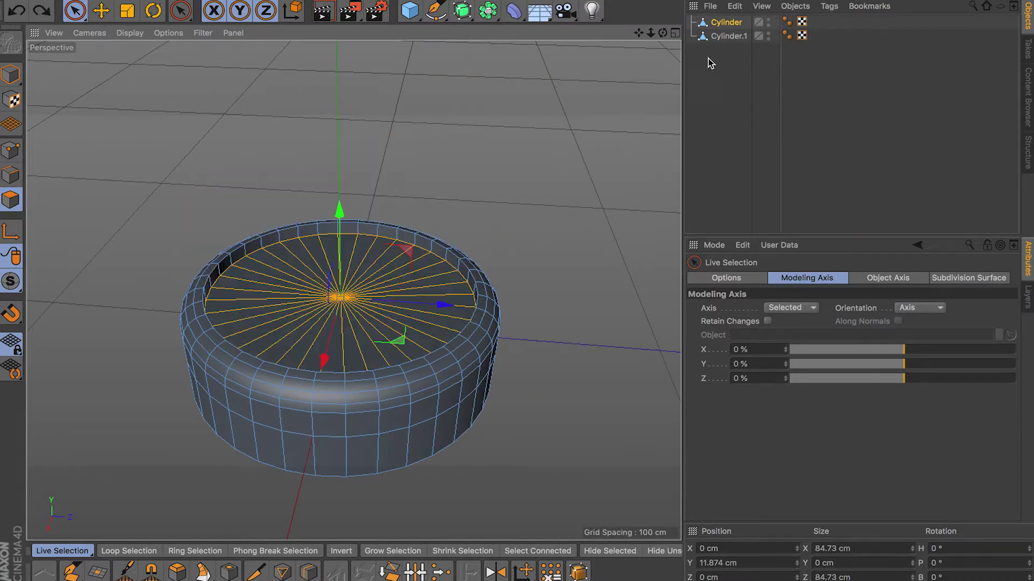
Select the split-off disc object and raise it in Model mode to about 51 cm on the Y axis
{"action": "left_click", "coordinate": [727, 36]}
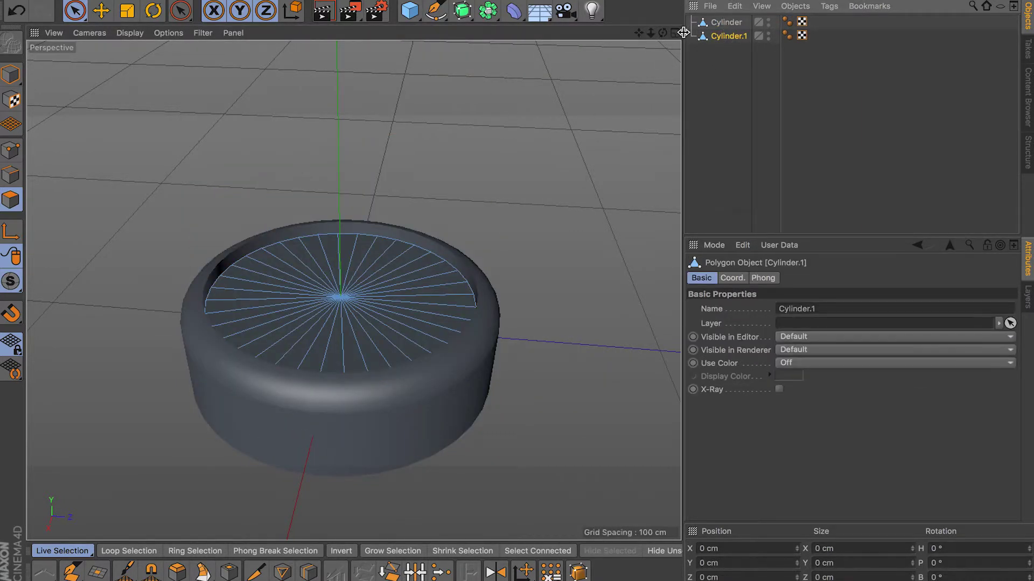
{"action": "left_click", "coordinate": [11, 74]}
{"action": "left_click_drag", "start_coordinate": [340, 241], "coordinate": [348, 112]}
{"action": "left_click_drag", "start_coordinate": [437, 272], "coordinate": [443, 314], "text": "alt"}
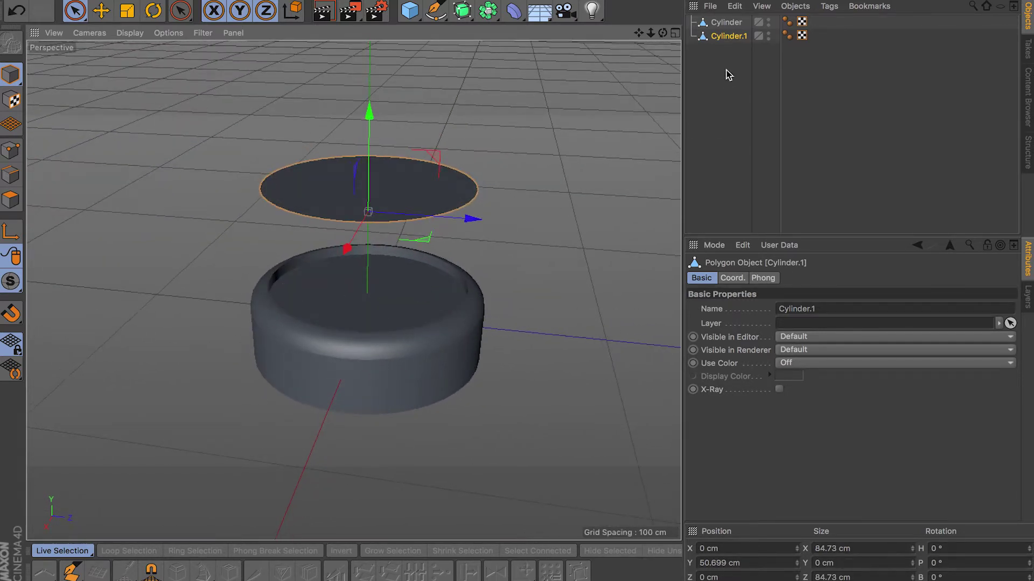
Select the original cylinder and the split-off disc in turn, and delete the disc
{"action": "left_click", "coordinate": [726, 24]}
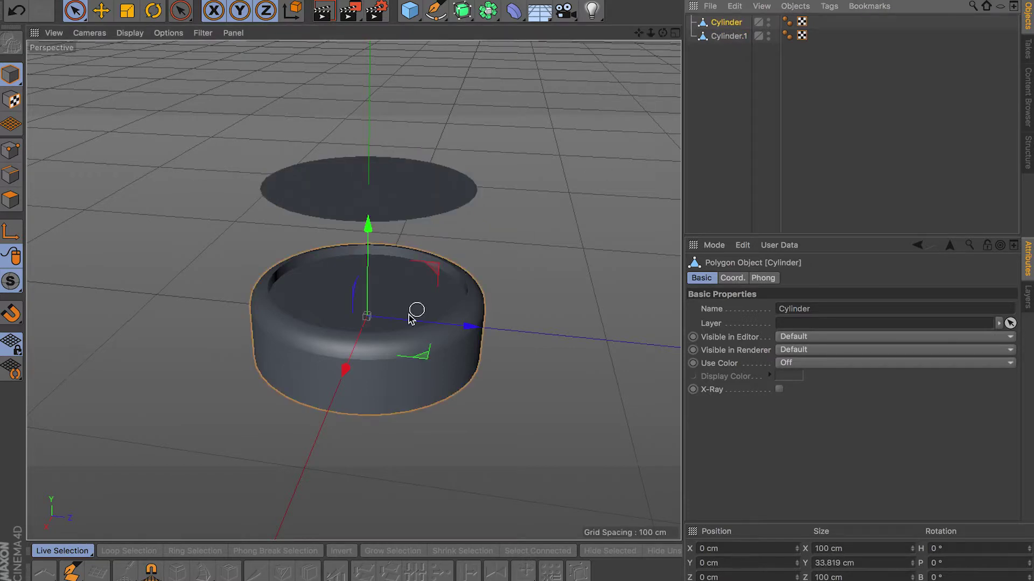
{"action": "left_click", "coordinate": [731, 36]}
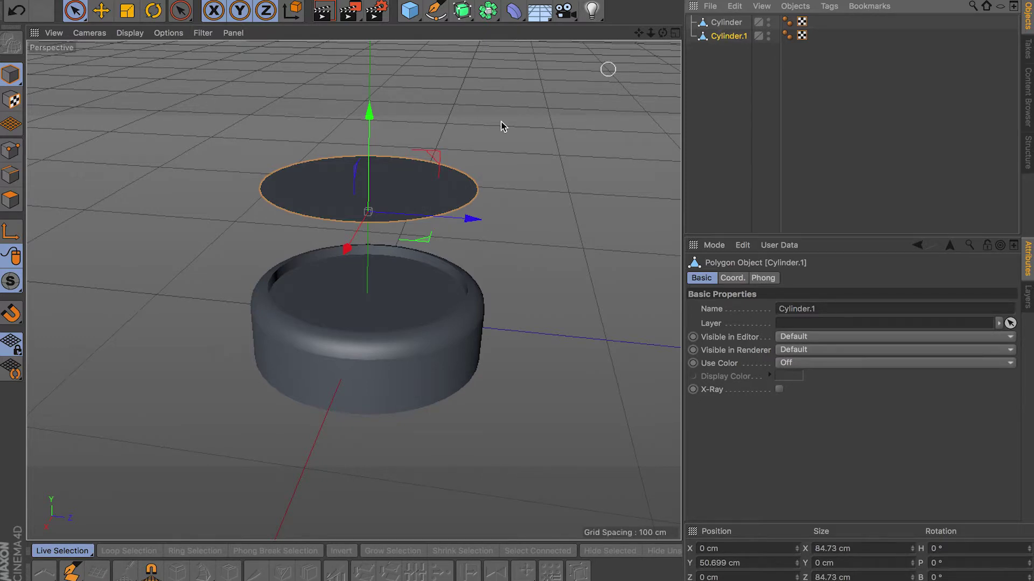
{"action": "key", "text": "Delete"}
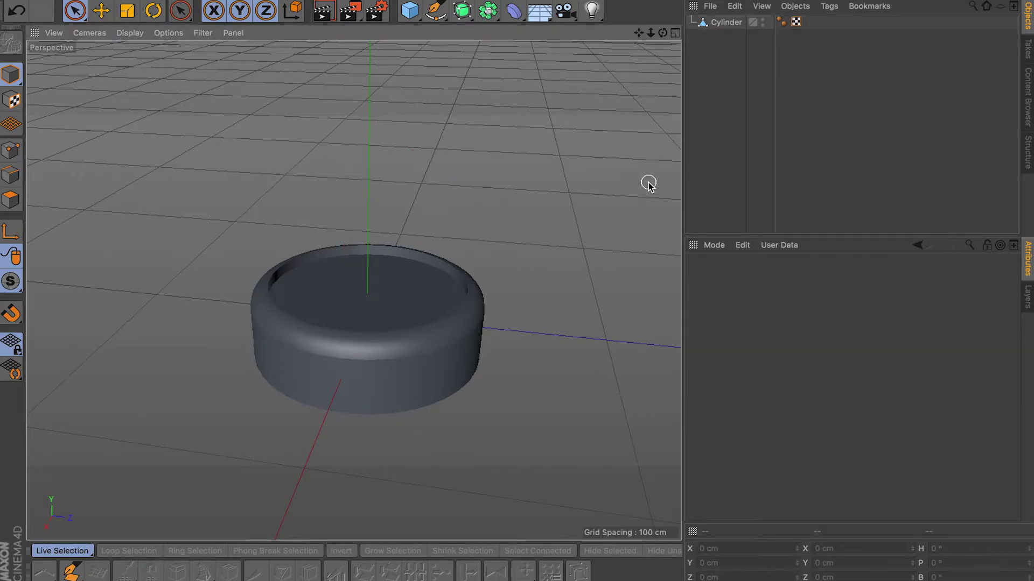
Reselect the Cylinder object in Polygon mode and split its recessed cap polygons into a new object
{"action": "left_click", "coordinate": [723, 23]}
{"action": "left_click", "coordinate": [11, 200]}
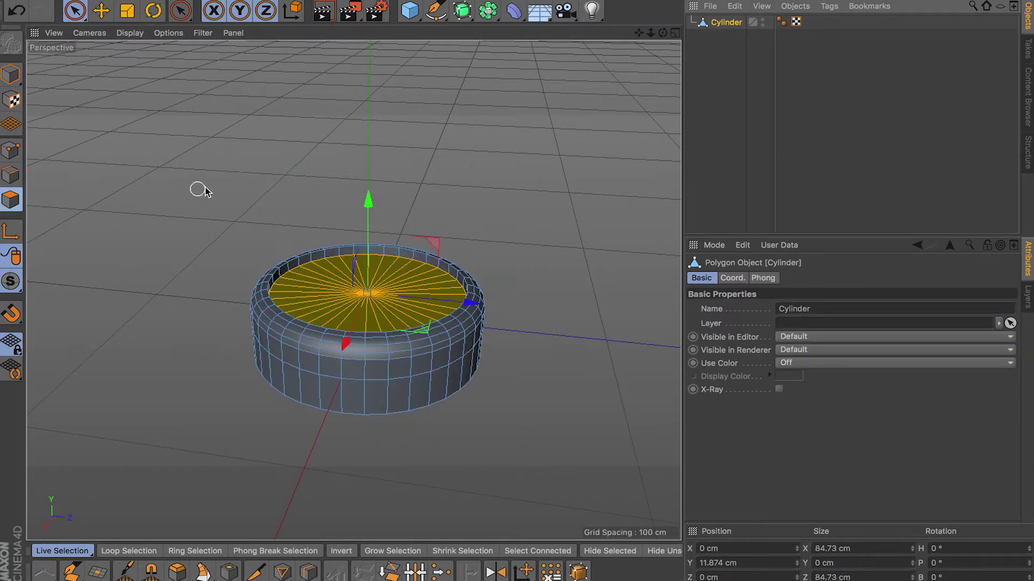
{"action": "left_click", "coordinate": [517, 302]}
{"action": "mouse_move", "coordinate": [409, 291]}
{"action": "left_mouse_down"}
{"action": "mouse_move", "coordinate": [379, 309]}
{"action": "mouse_move", "coordinate": [288, 286]}
{"action": "mouse_move", "coordinate": [313, 275]}
{"action": "mouse_move", "coordinate": [405, 298]}
{"action": "left_mouse_up"}
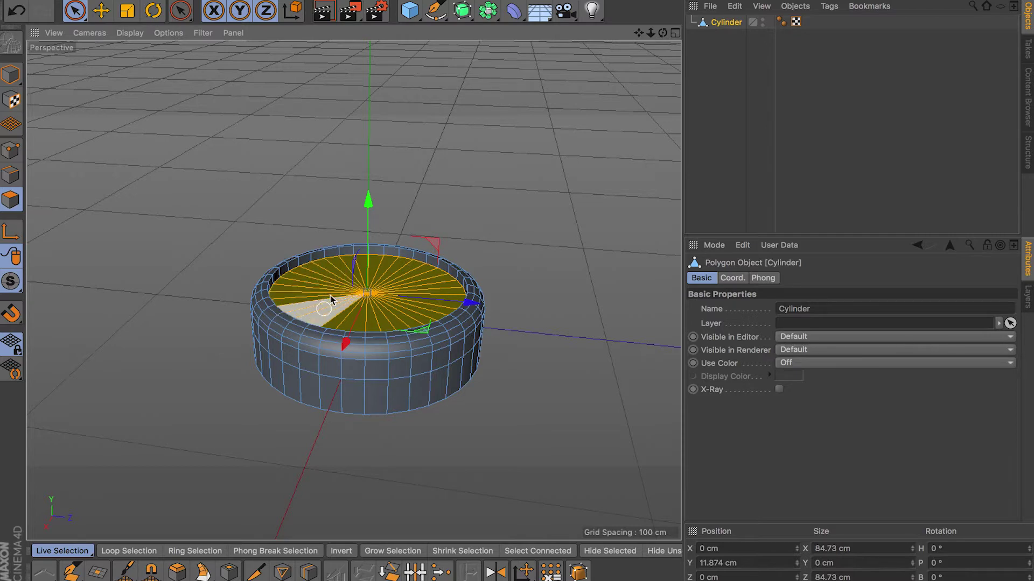
{"action": "right_click", "coordinate": [446, 217]}
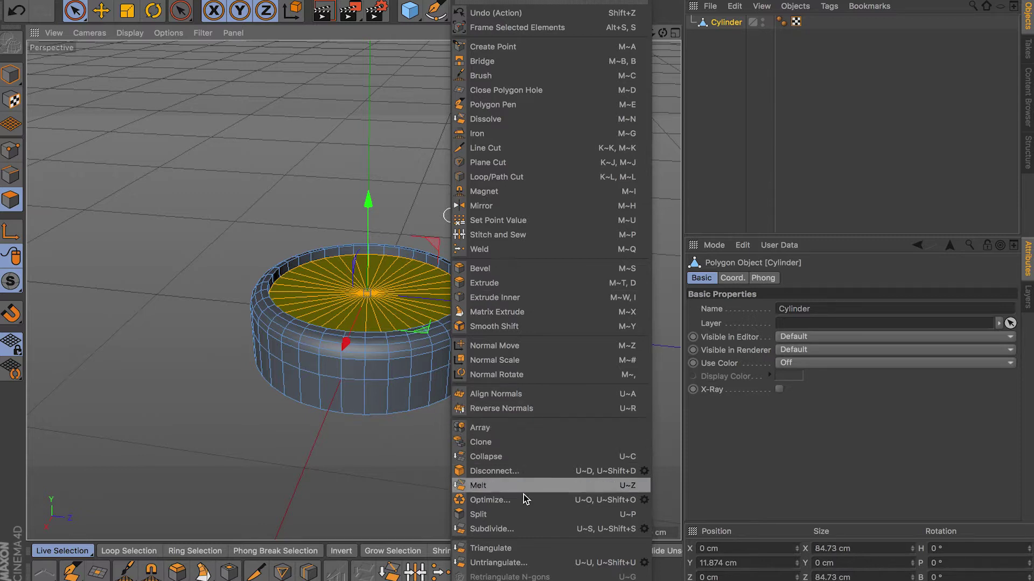
{"action": "left_click", "coordinate": [522, 513]}
Select the new disc object in Model mode and raise it to about 33 cm on the Y axis
{"action": "left_click", "coordinate": [729, 36]}
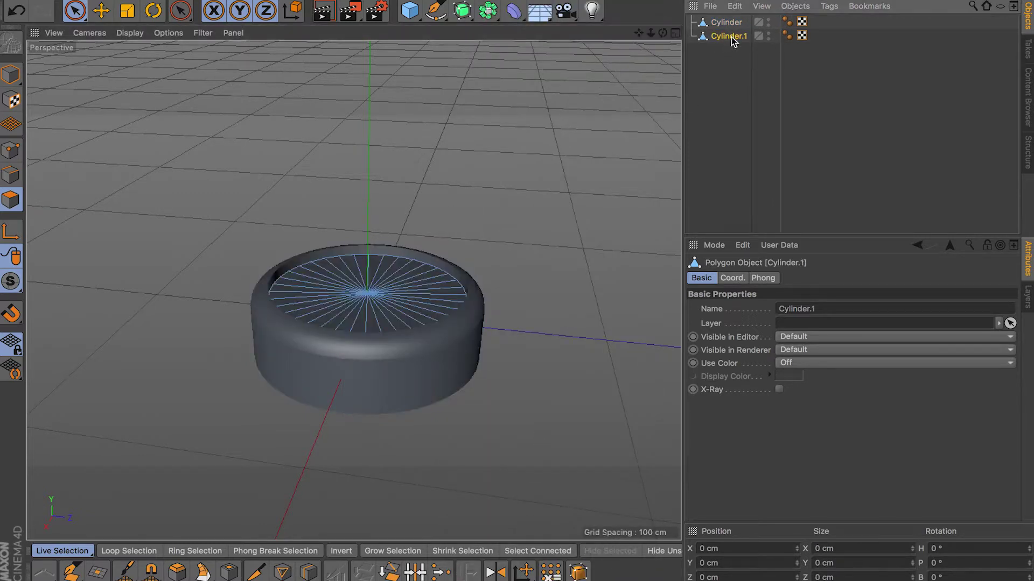
{"action": "left_click", "coordinate": [9, 72]}
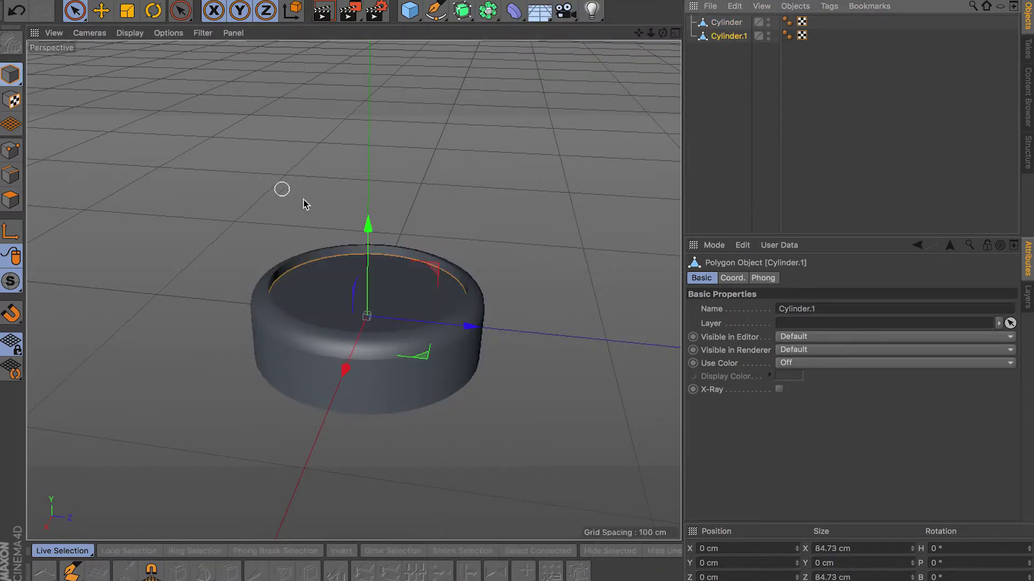
{"action": "left_click_drag", "start_coordinate": [364, 265], "coordinate": [378, 197]}
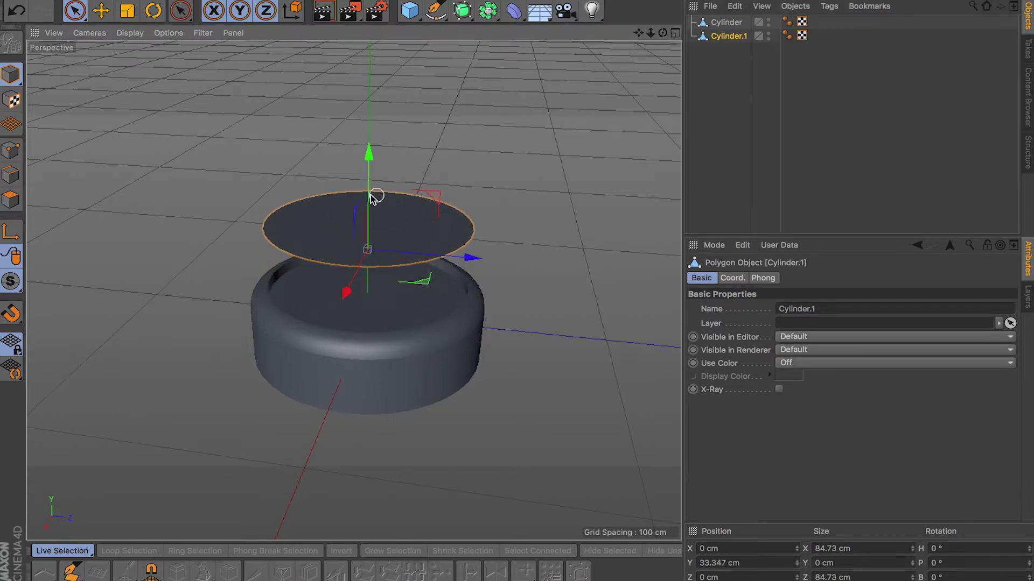
Select all polygons of the raised disc in Polygon mode and extrude them upward about 50 cm
{"action": "left_click", "coordinate": [11, 200]}
{"action": "left_click", "coordinate": [350, 232]}
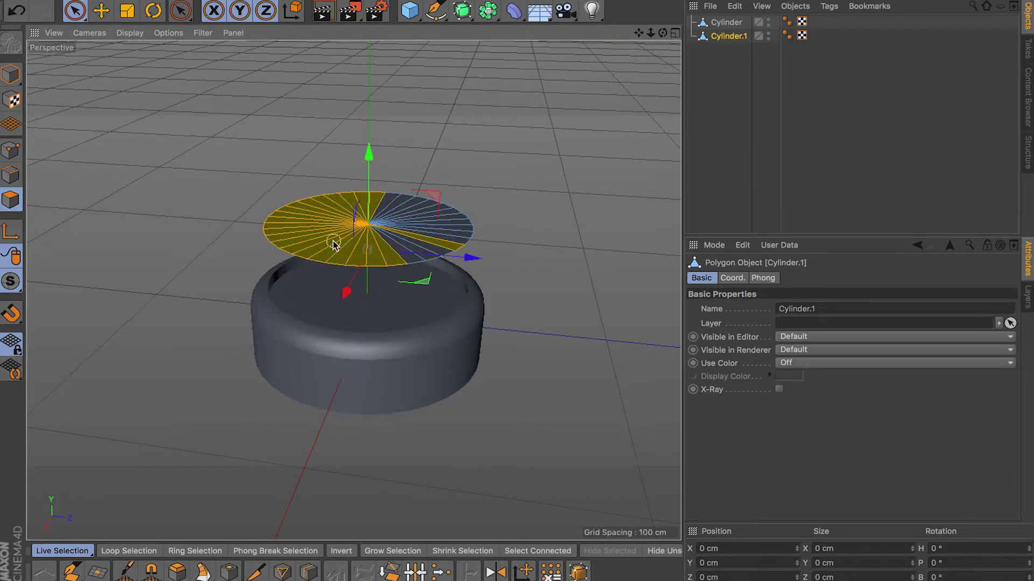
{"action": "left_click_drag", "start_coordinate": [414, 233], "coordinate": [402, 251]}
{"action": "left_click_drag", "start_coordinate": [372, 189], "coordinate": [409, 54], "text": "ctrl"}
{"action": "left_click_drag", "start_coordinate": [422, 94], "coordinate": [463, 355], "text": "alt"}
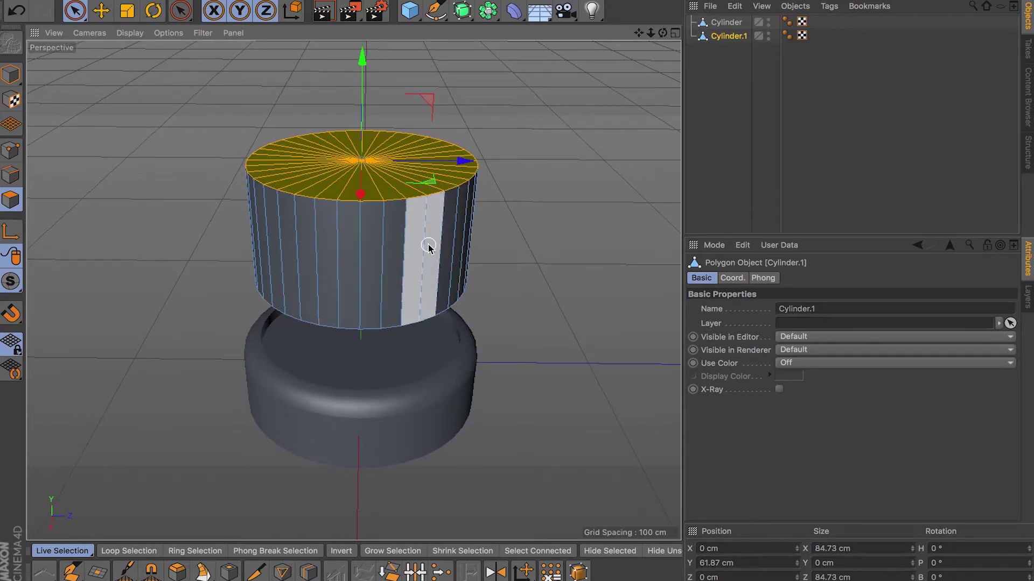
Loop-select the side polygons of the extruded disc and split them into a separate object
{"action": "left_click", "coordinate": [496, 252]}
{"action": "key", "text": "u"}
{"action": "key", "text": "l"}
{"action": "left_click", "coordinate": [441, 262]}
{"action": "right_click", "coordinate": [577, 250]}
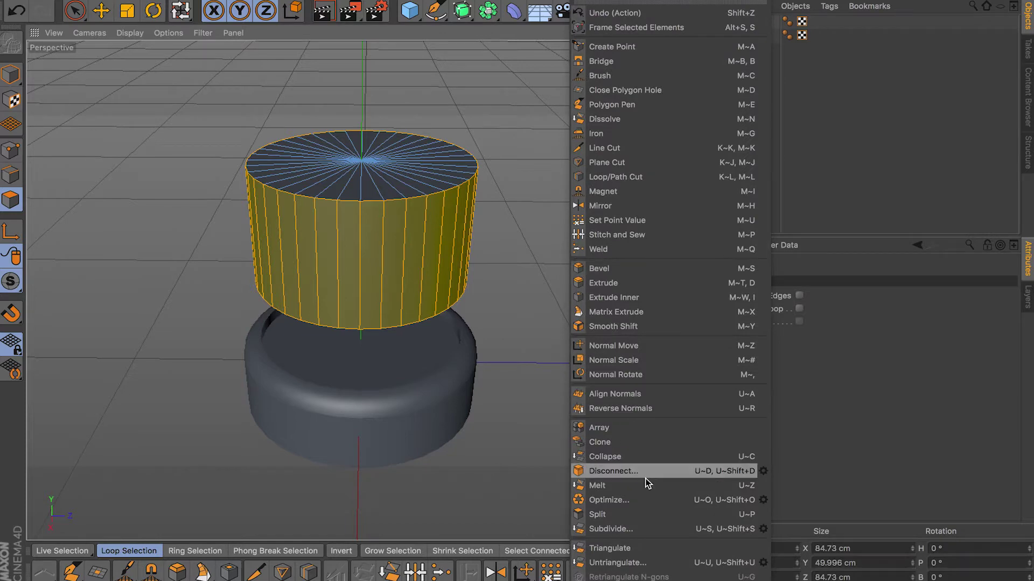
{"action": "left_click", "coordinate": [651, 514]}
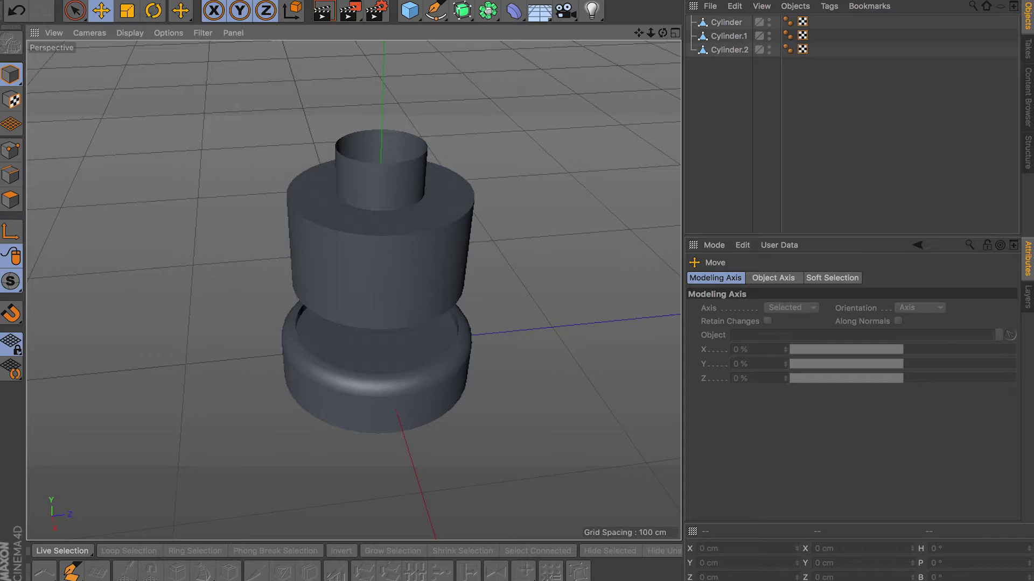
Select the three cylinder objects in turn to identify which part of the model each one holds
{"action": "left_click", "coordinate": [724, 36]}
{"action": "left_click", "coordinate": [726, 22]}
{"action": "left_click", "coordinate": [728, 36]}
{"action": "left_click", "coordinate": [727, 22]}
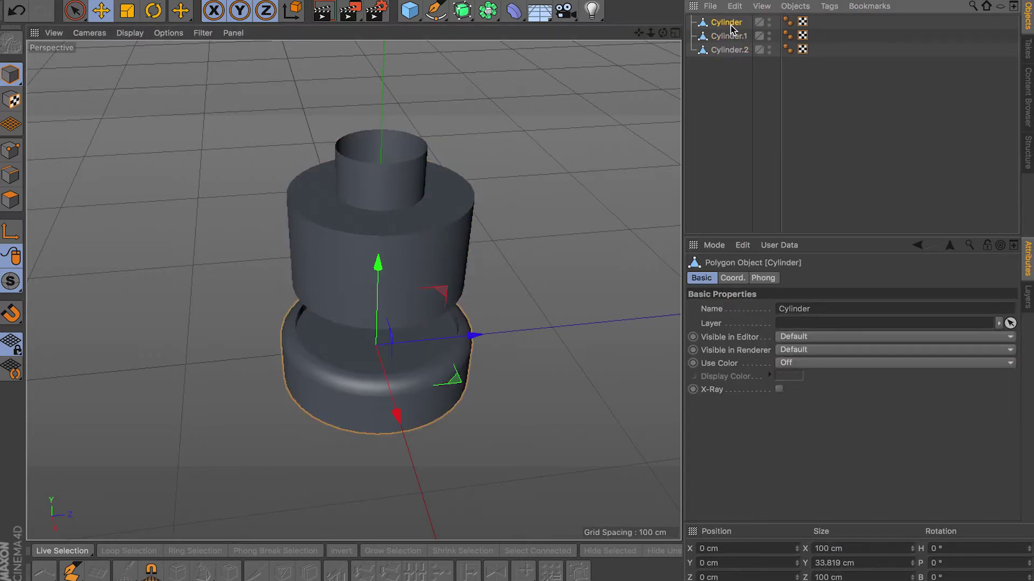
{"action": "left_click", "coordinate": [730, 51]}
{"action": "left_click", "coordinate": [730, 37]}
{"action": "left_click", "coordinate": [730, 26]}
{"action": "left_click", "coordinate": [731, 50]}
{"action": "left_click", "coordinate": [729, 26]}
{"action": "left_click", "coordinate": [729, 36]}
Delete the small tube on top of the model and undo the deletion
{"action": "left_click", "coordinate": [730, 50]}
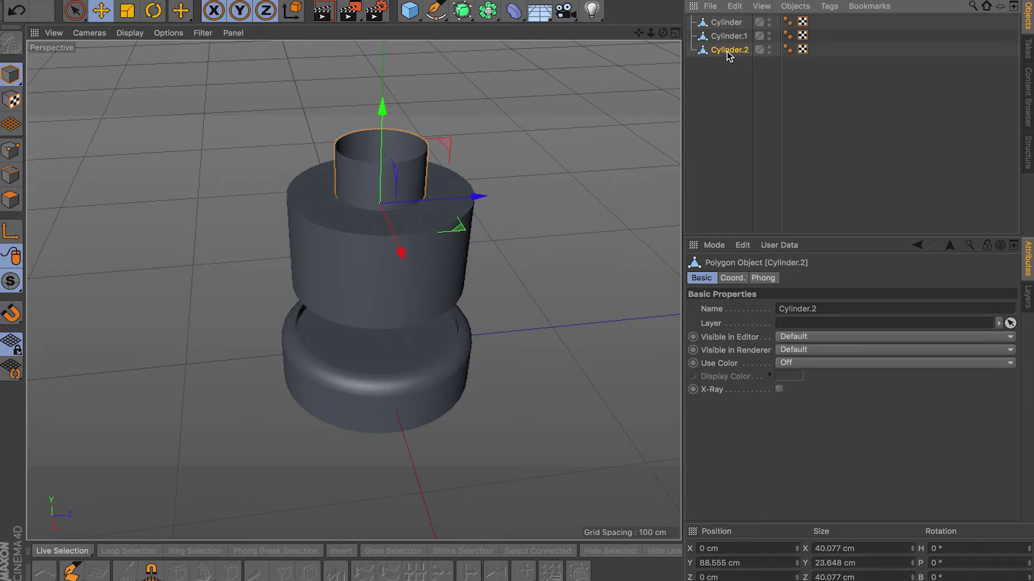
{"action": "key", "text": "Delete"}
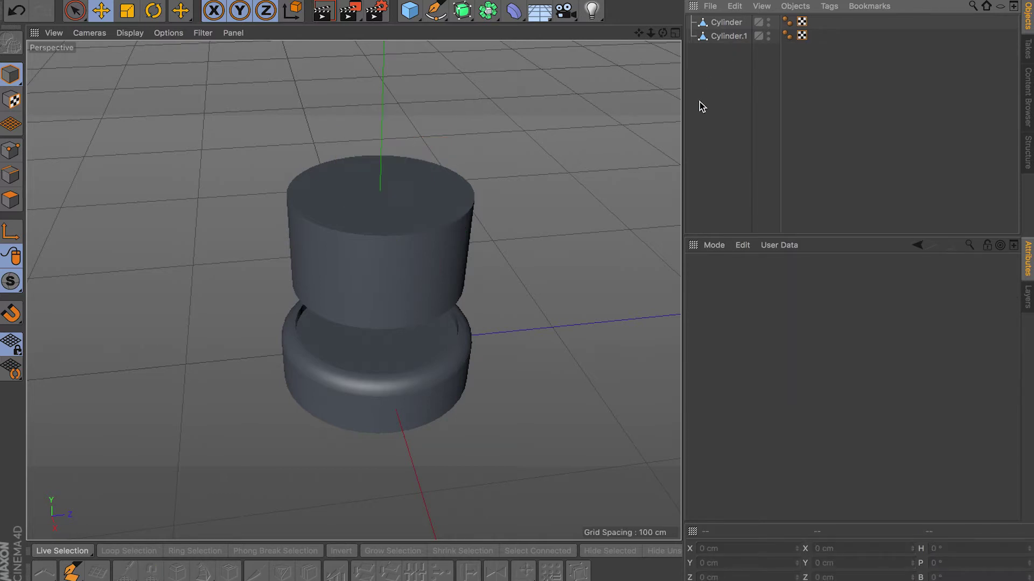
{"action": "key", "text": "ctrl+z"}
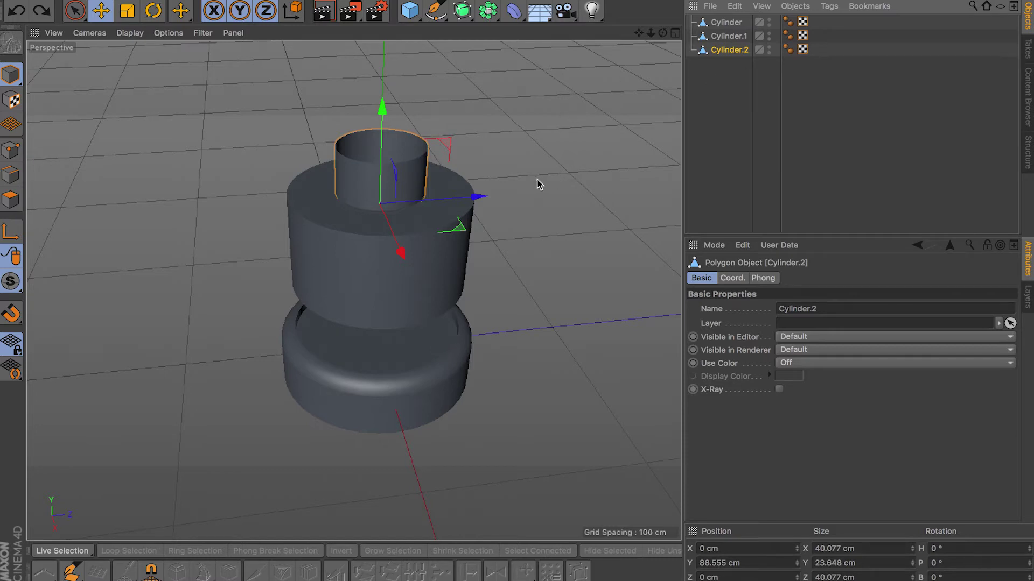
Step back and forth through the recent splits and edits with undo and redo, ending at the single original Cylinder object
{"action": "key", "text": "ctrl+z"}
{"action": "key", "text": "ctrl+z"}
{"action": "key", "text": "ctrl+shift+z"}
{"action": "key", "text": "ctrl+shift+z"}
{"action": "key", "text": "ctrl+z"}
{"action": "key", "text": "ctrl+shift+z"}
{"action": "key", "text": "ctrl+z"}
{"action": "key", "text": "ctrl+z"}
{"action": "key", "text": "ctrl+shift+z"}
{"action": "key", "text": "ctrl+shift+z"}
{"action": "key", "text": "ctrl+z"}
{"action": "key", "text": "ctrl+z"}
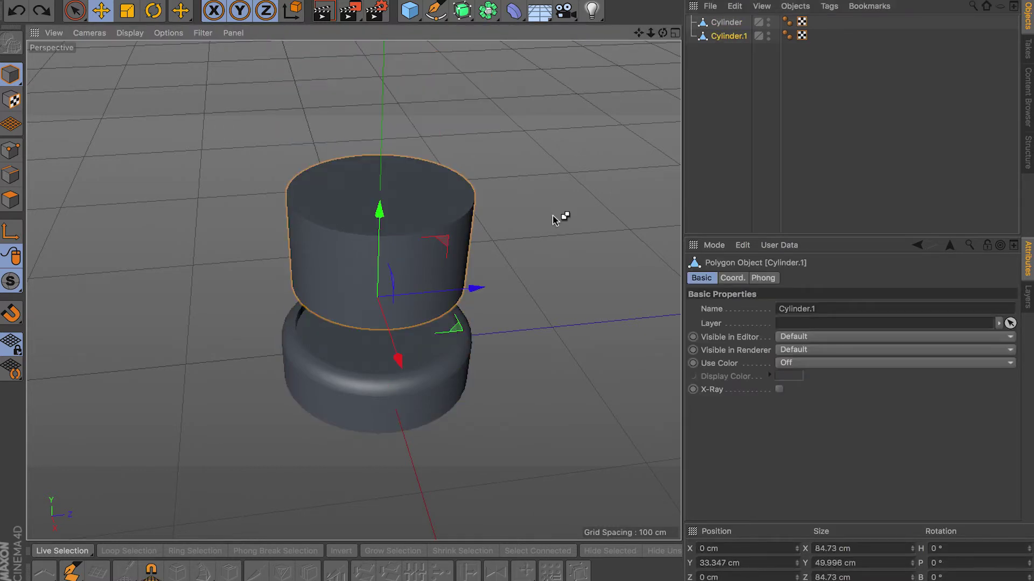
{"action": "key", "text": "ctrl+z"}
{"action": "key", "text": "ctrl+z"}
{"action": "key", "text": "ctrl+z"}
{"action": "key", "text": "ctrl+z"}
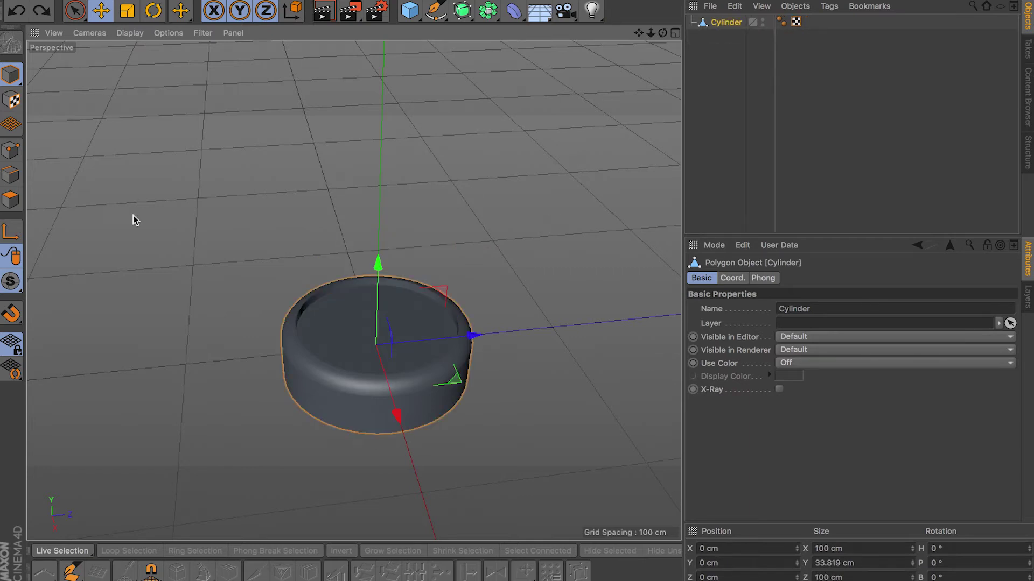
Switch the cylinder to Polygon mode and try raising its selected cap polygons high above the rim
{"action": "left_click", "coordinate": [12, 199]}
{"action": "scroll", "coordinate": [323, 334], "scroll_direction": "up", "scroll_amount": 5}
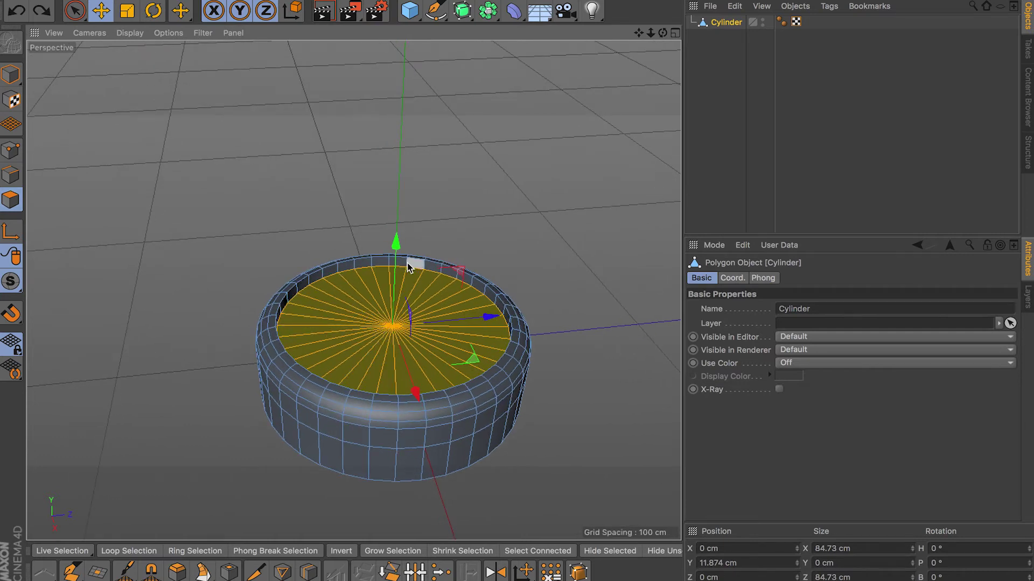
{"action": "left_click_drag", "start_coordinate": [401, 265], "coordinate": [397, 141]}
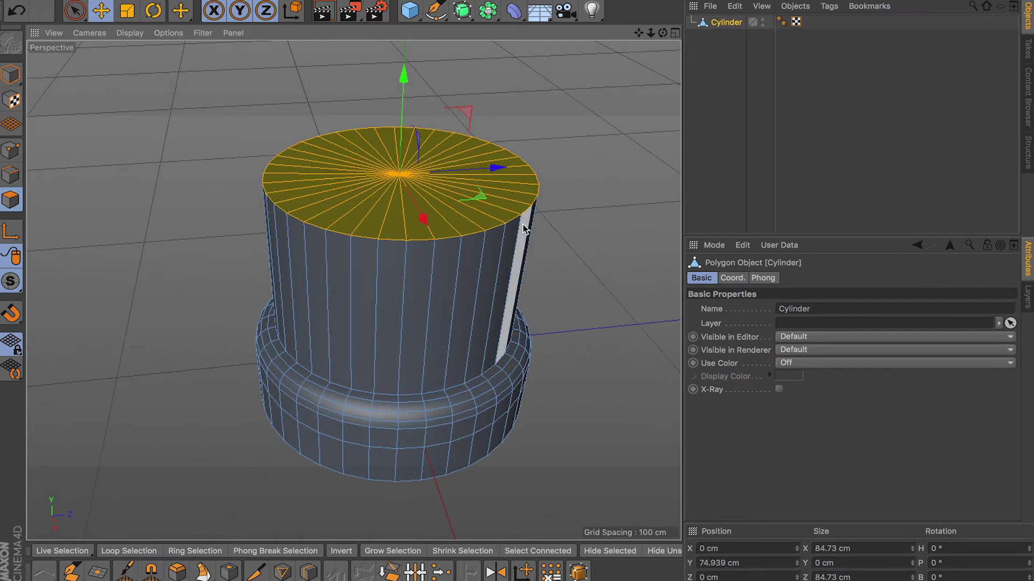
{"action": "key", "text": "ctrl+z"}
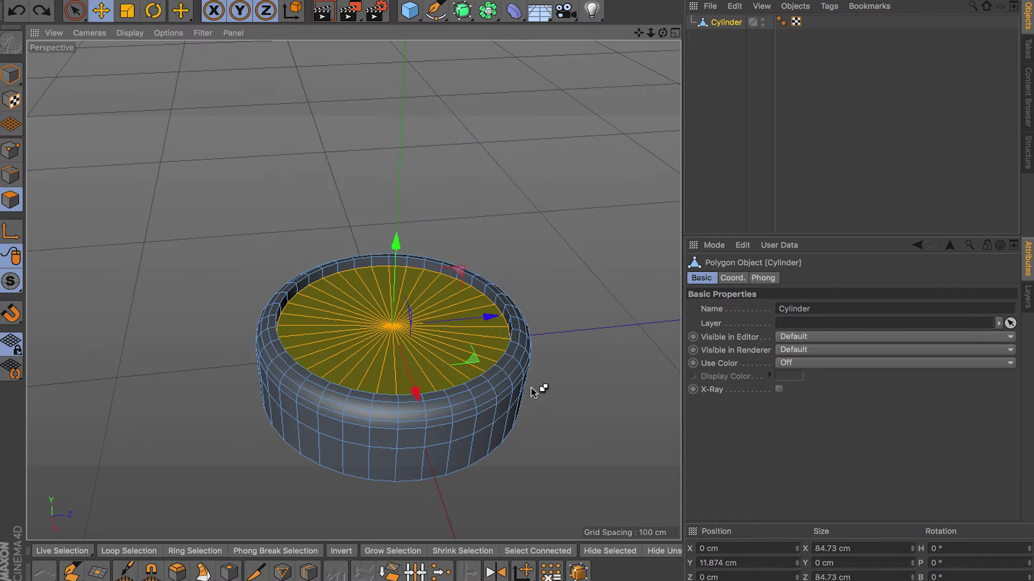
Disconnect the selected cap polygons from the cylinder and raise them about 50.6 cm above the inner floor
{"action": "right_click", "coordinate": [558, 237]}
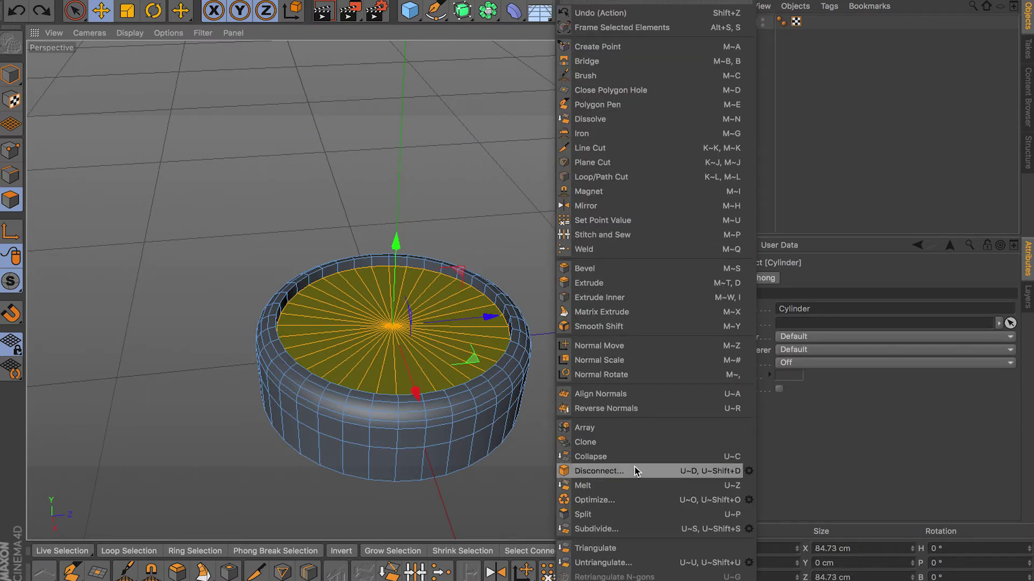
{"action": "left_click", "coordinate": [598, 471]}
{"action": "left_click_drag", "start_coordinate": [397, 264], "coordinate": [396, 141]}
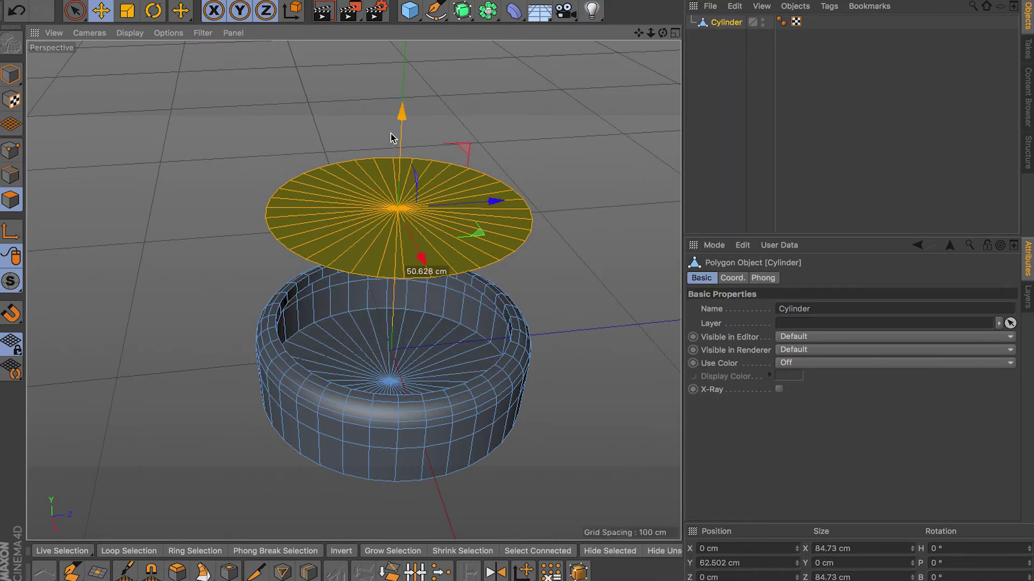
Tilt the detached cap disc floating above the cylinder and scale it down to a much smaller disc
{"action": "left_click_drag", "start_coordinate": [473, 338], "coordinate": [333, 320], "text": "alt"}
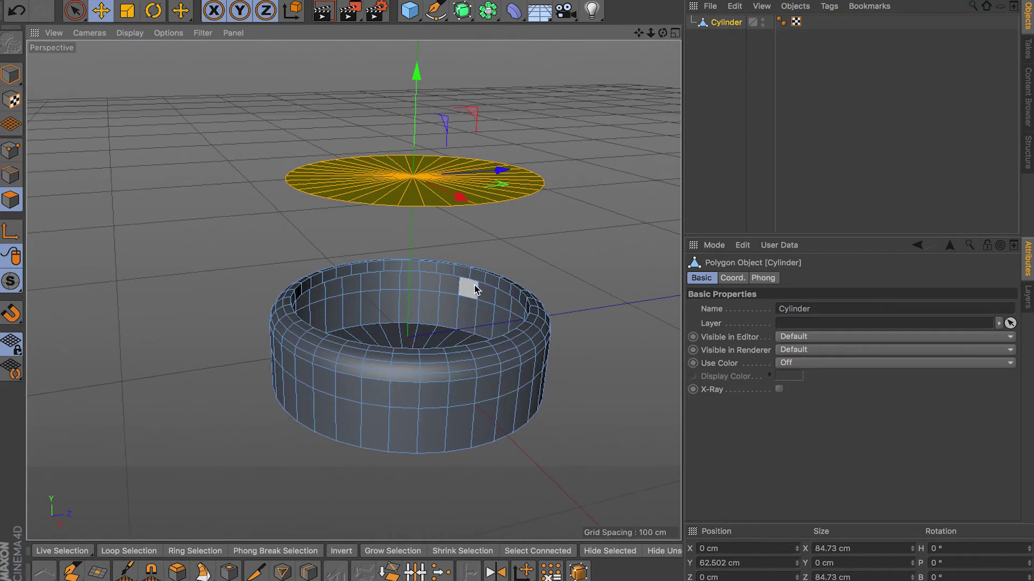
{"action": "left_click_drag", "start_coordinate": [549, 362], "coordinate": [592, 376], "text": "alt"}
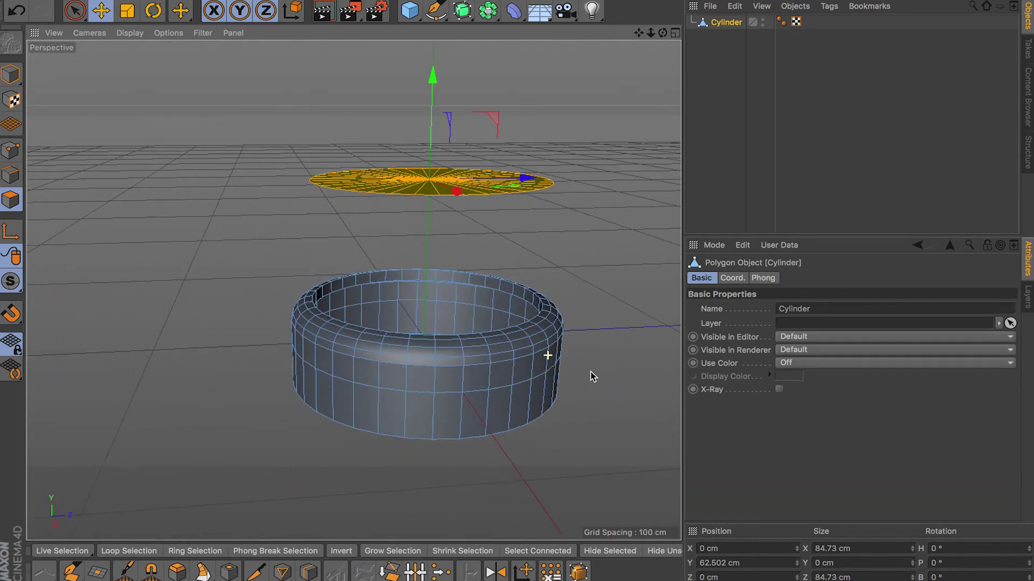
{"action": "left_click_drag", "start_coordinate": [450, 264], "coordinate": [455, 205], "text": "alt"}
{"action": "key", "text": "r"}
{"action": "left_click_drag", "start_coordinate": [355, 124], "coordinate": [374, 113]}
{"action": "key", "text": "t"}
{"action": "left_click_drag", "start_coordinate": [547, 226], "coordinate": [214, 295]}
Draw a narrow polygon strip with the Polygon Pen from the cylinder's front rim up to the edge of the floating disc
{"action": "left_click", "coordinate": [524, 242]}
{"action": "scroll", "coordinate": [524, 243], "scroll_direction": "up", "scroll_amount": 5}
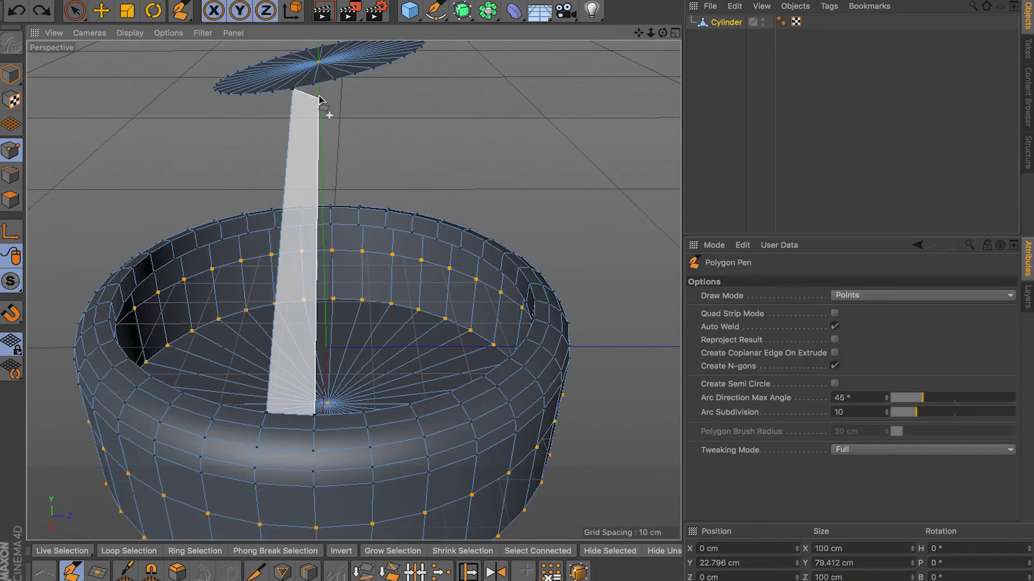
{"action": "left_click_drag", "start_coordinate": [327, 110], "coordinate": [317, 92]}
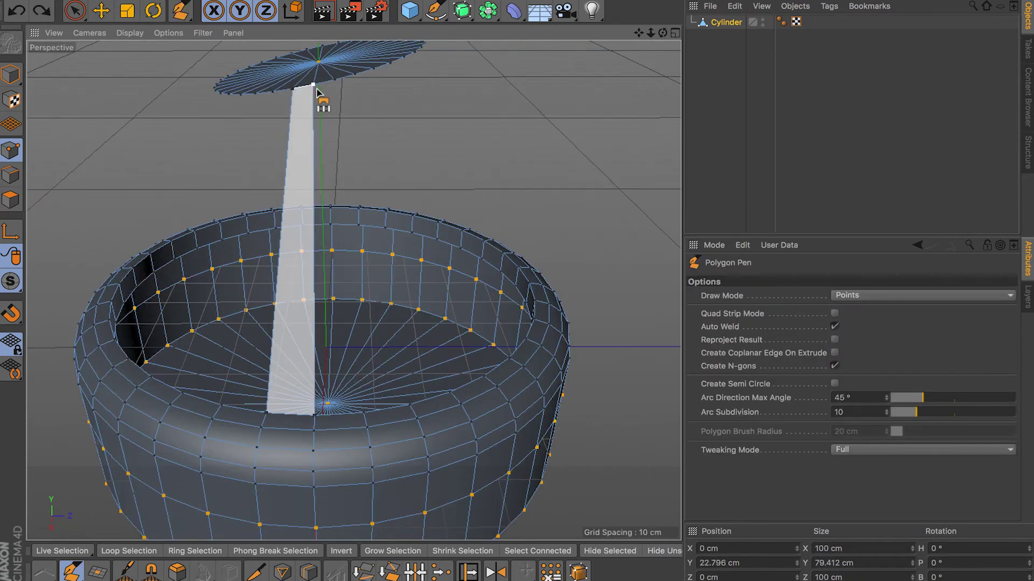
Switch to Live Selection and clear the selection of points on the cylinder wall
{"action": "scroll", "coordinate": [414, 213], "scroll_direction": "down", "scroll_amount": 4}
{"action": "left_click_drag", "start_coordinate": [411, 212], "coordinate": [485, 292], "text": "alt"}
{"action": "scroll", "coordinate": [484, 292], "scroll_direction": "down", "scroll_amount": 4}
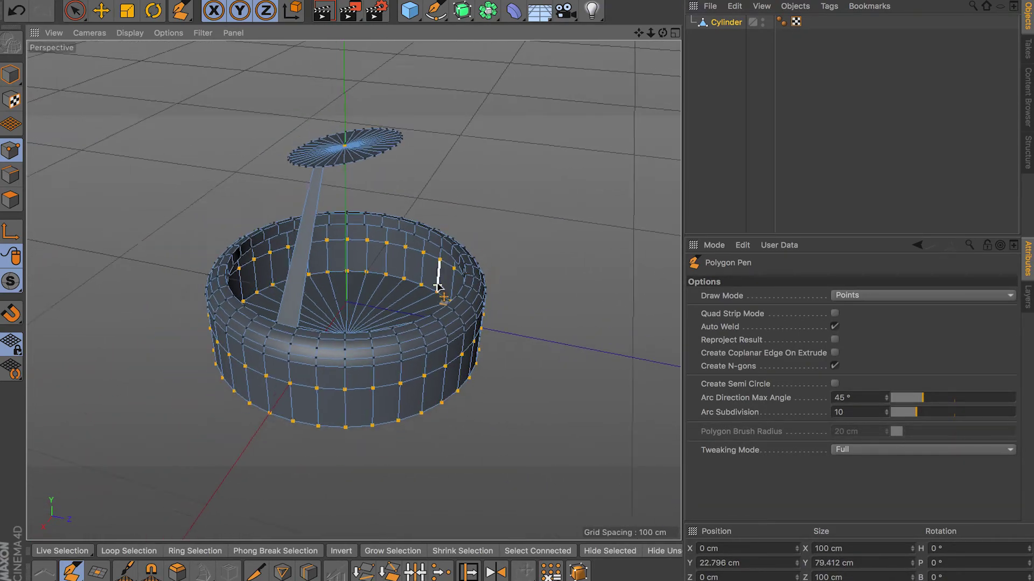
{"action": "left_click", "coordinate": [85, 15]}
{"action": "left_click", "coordinate": [431, 205]}
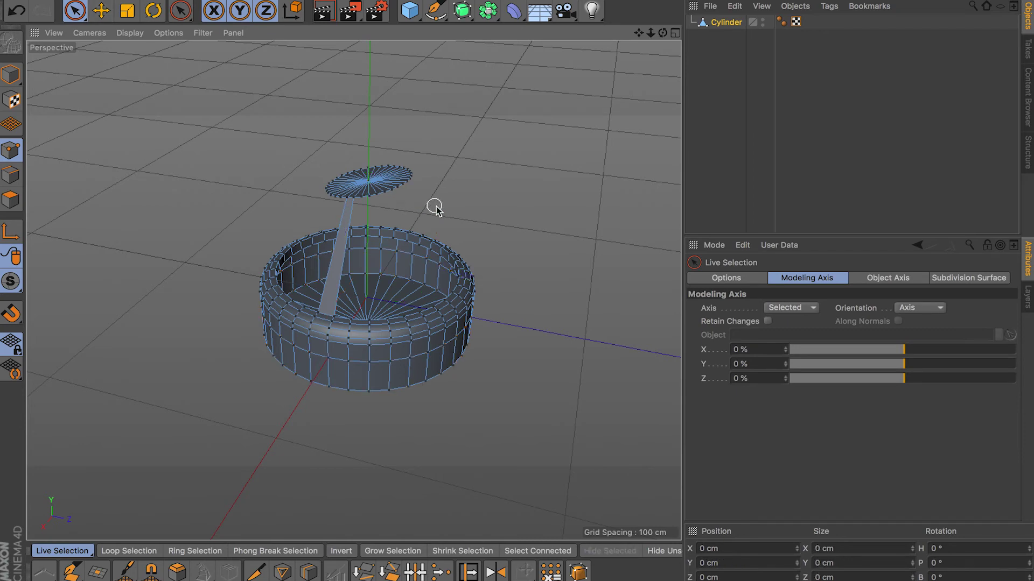
Inspect the cylinder with its connected disc and bring up the modelling commands available for points
{"action": "scroll", "coordinate": [454, 235], "scroll_direction": "up", "scroll_amount": 4}
{"action": "scroll", "coordinate": [297, 322], "scroll_direction": "down", "scroll_amount": 2}
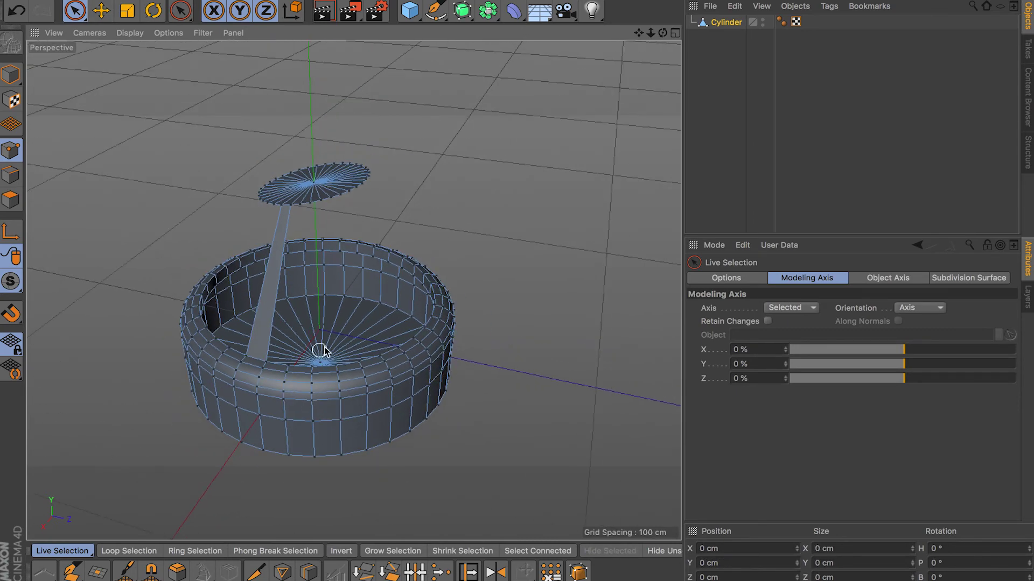
{"action": "left_click_drag", "start_coordinate": [266, 409], "coordinate": [349, 479], "text": "alt"}
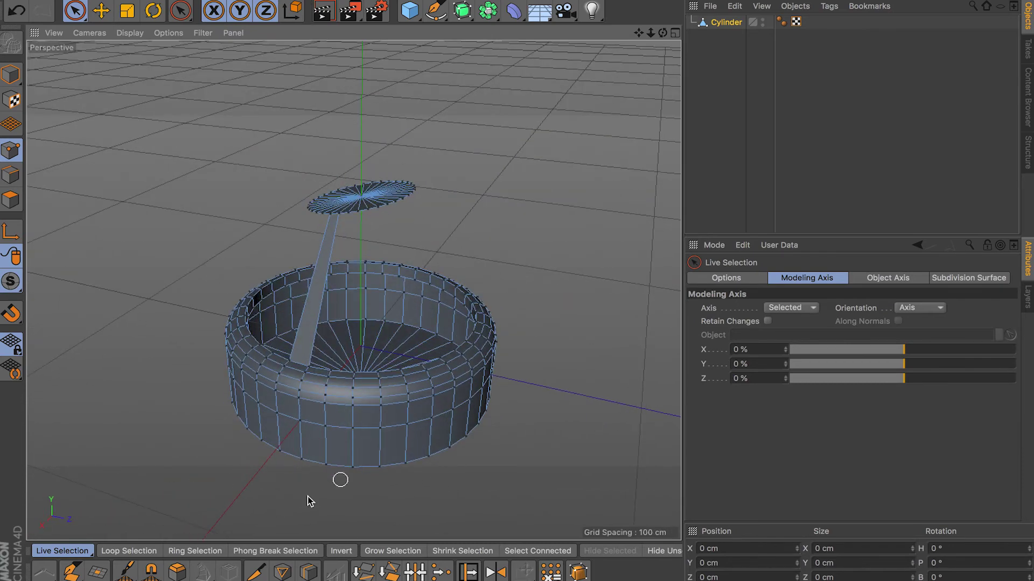
{"action": "right_click", "coordinate": [483, 243]}
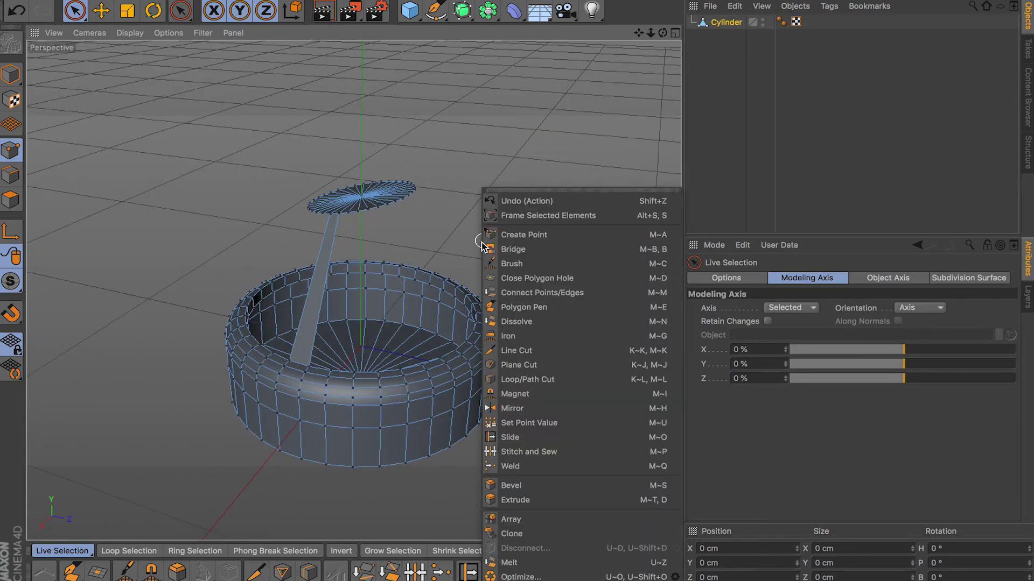
{"action": "right_click", "coordinate": [468, 161]}
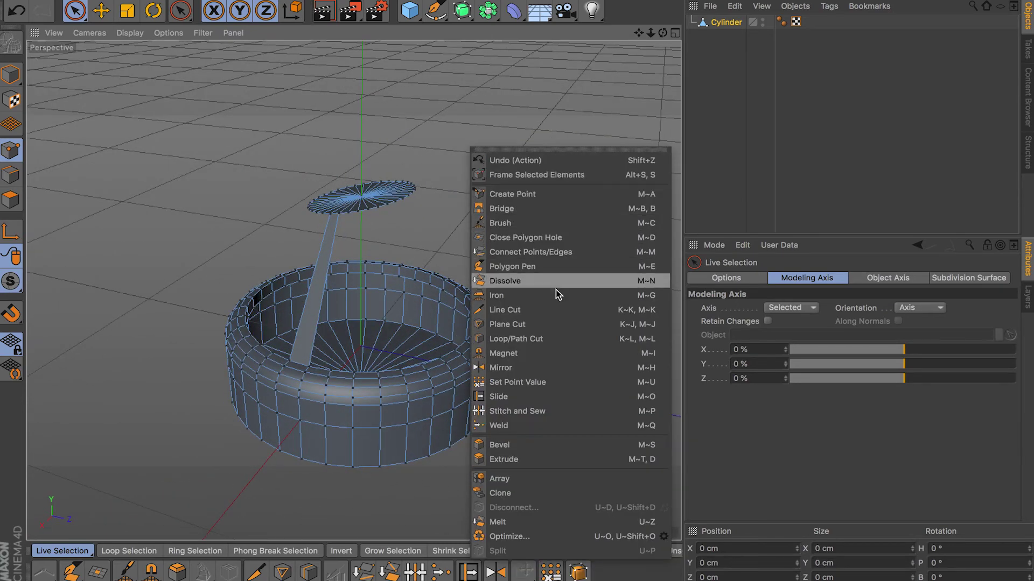